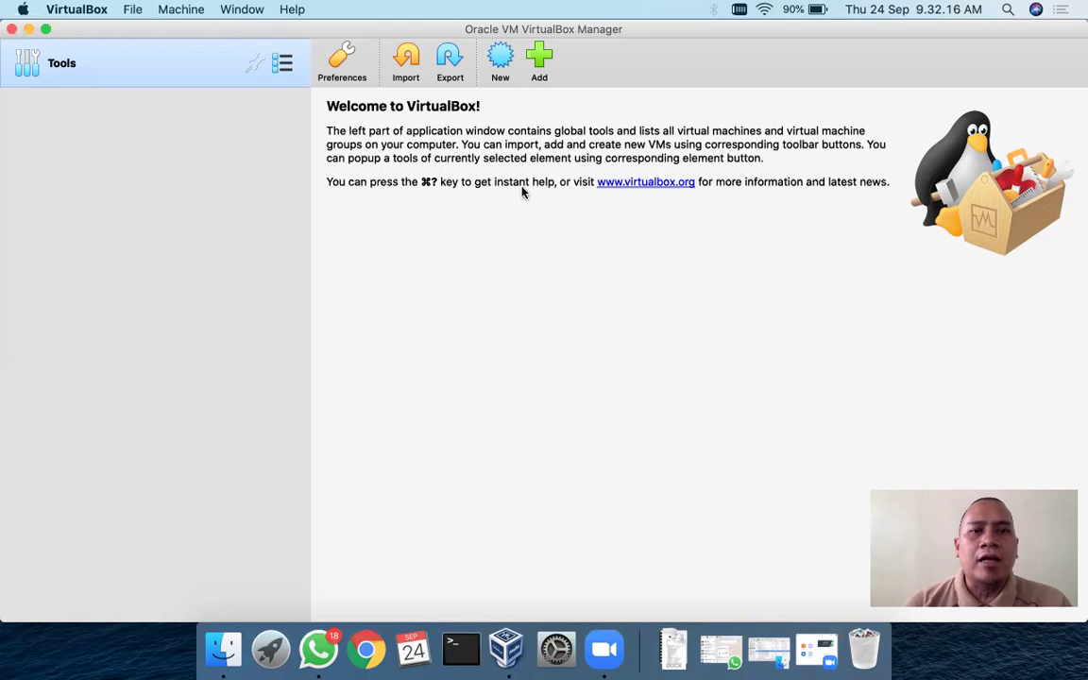
- Start creating a virtual machine named "Administrasi Jaringan", keeping the default machine folder
left_click(502, 74)
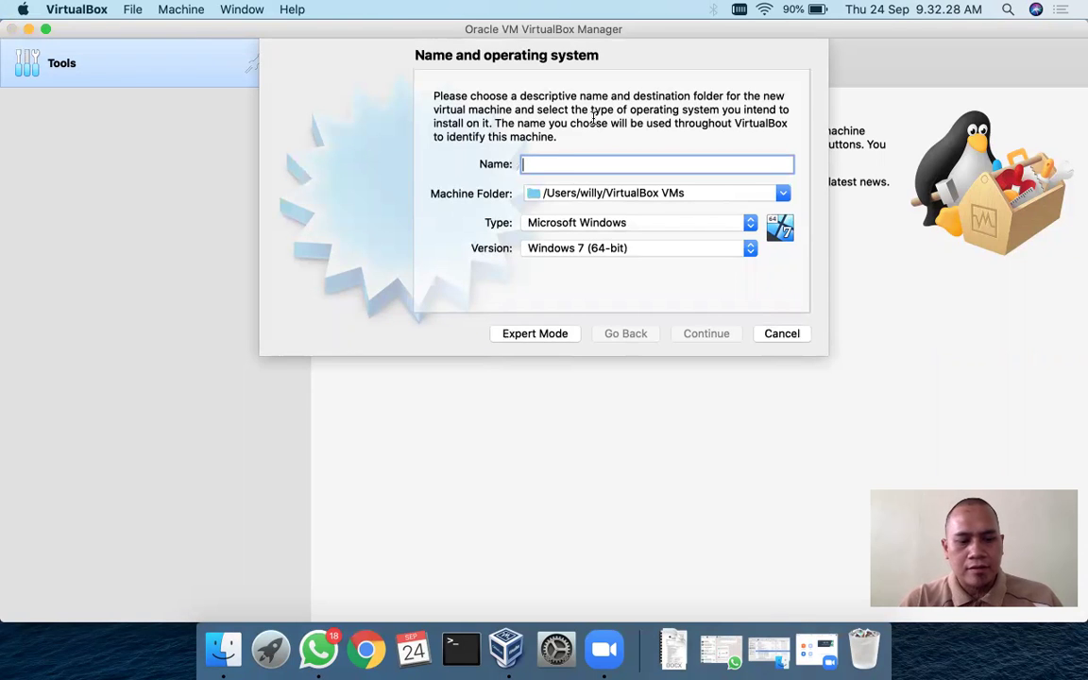
type("Ad")
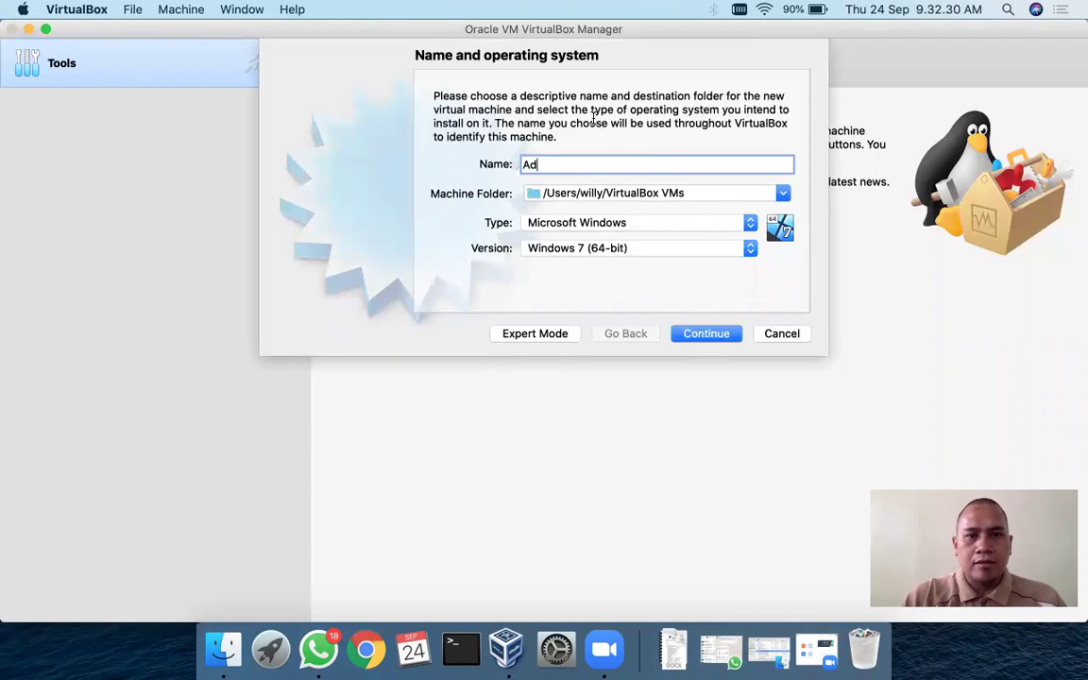
type("ministras")
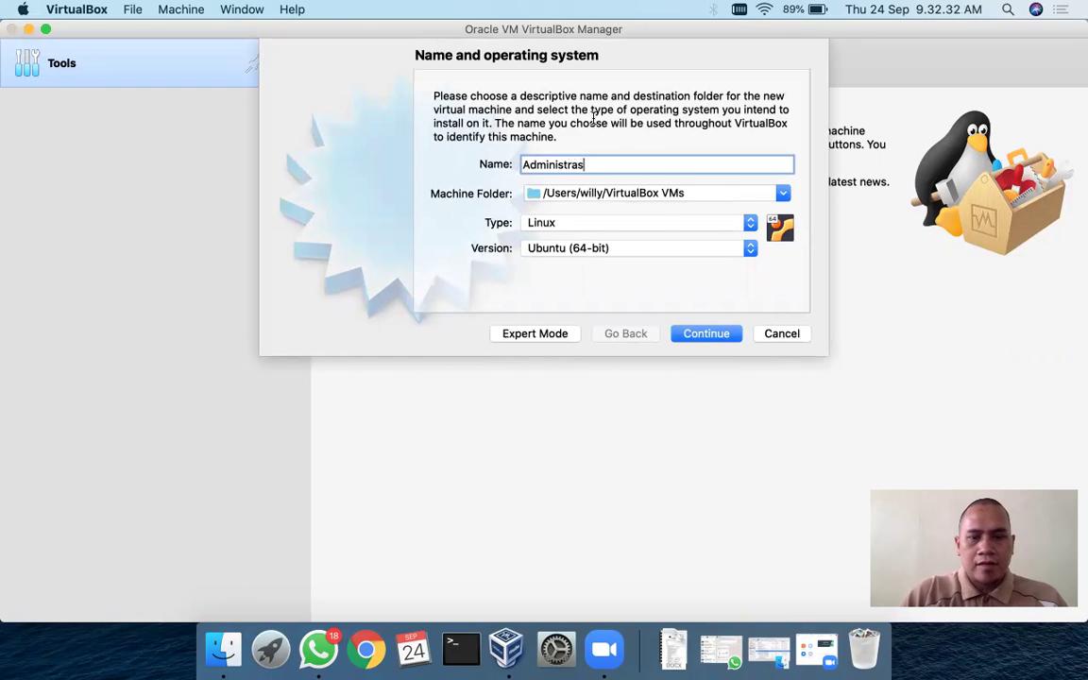
type("i Jaringan")
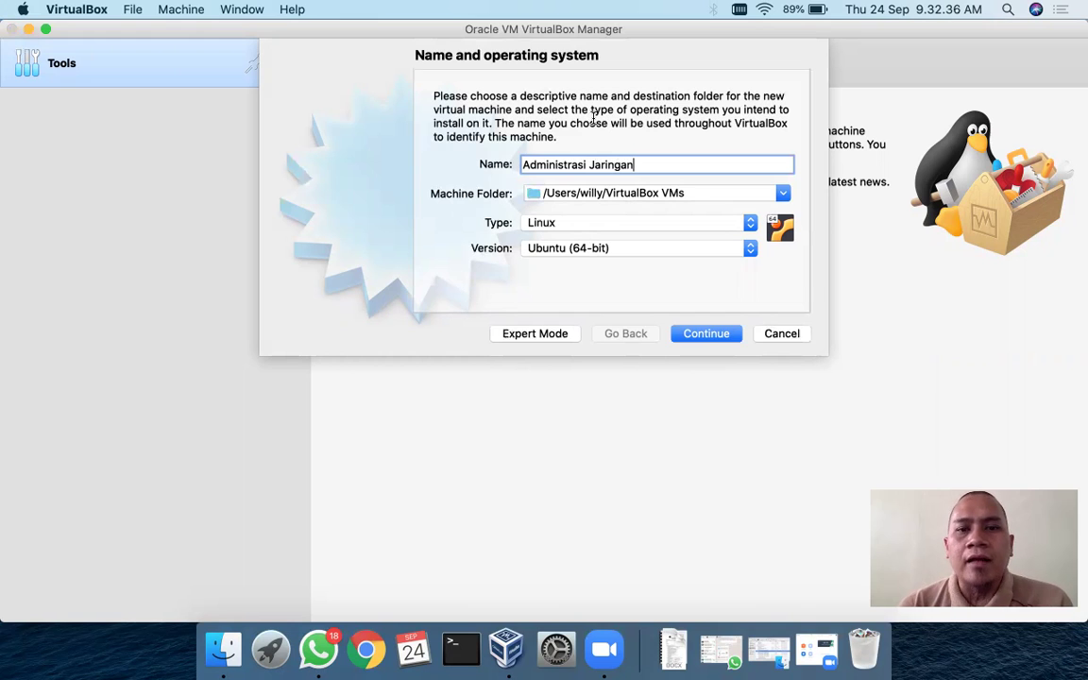
left_click(783, 195)
left_click(655, 207)
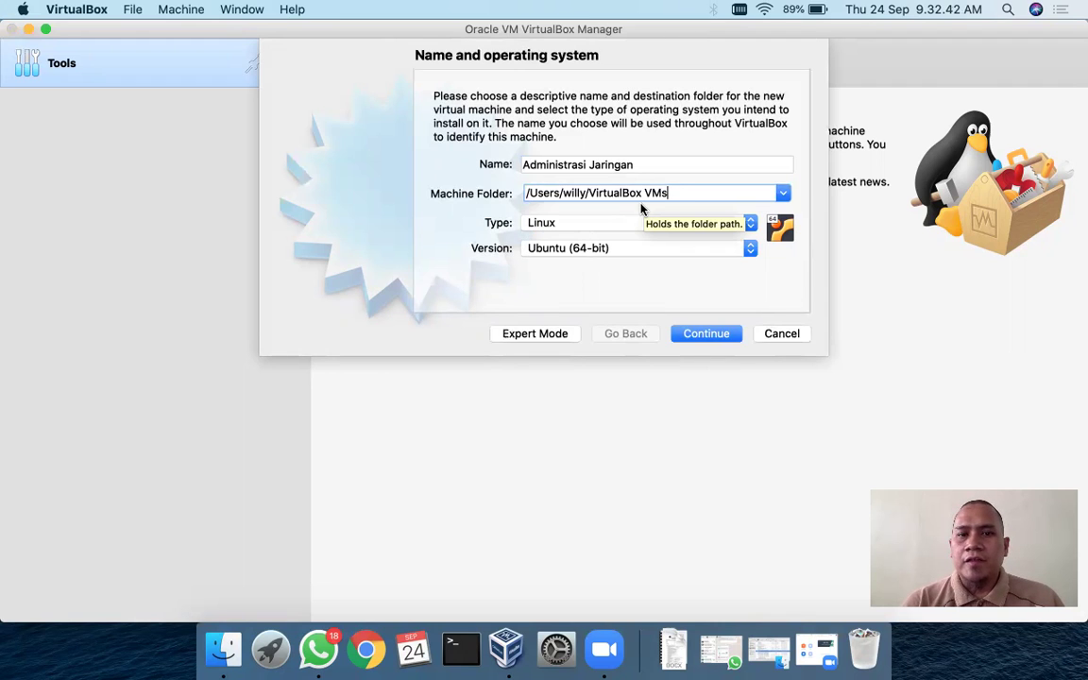
- Keep Linux as the operating system type and look through the Linux versions on offer
left_click(557, 227)
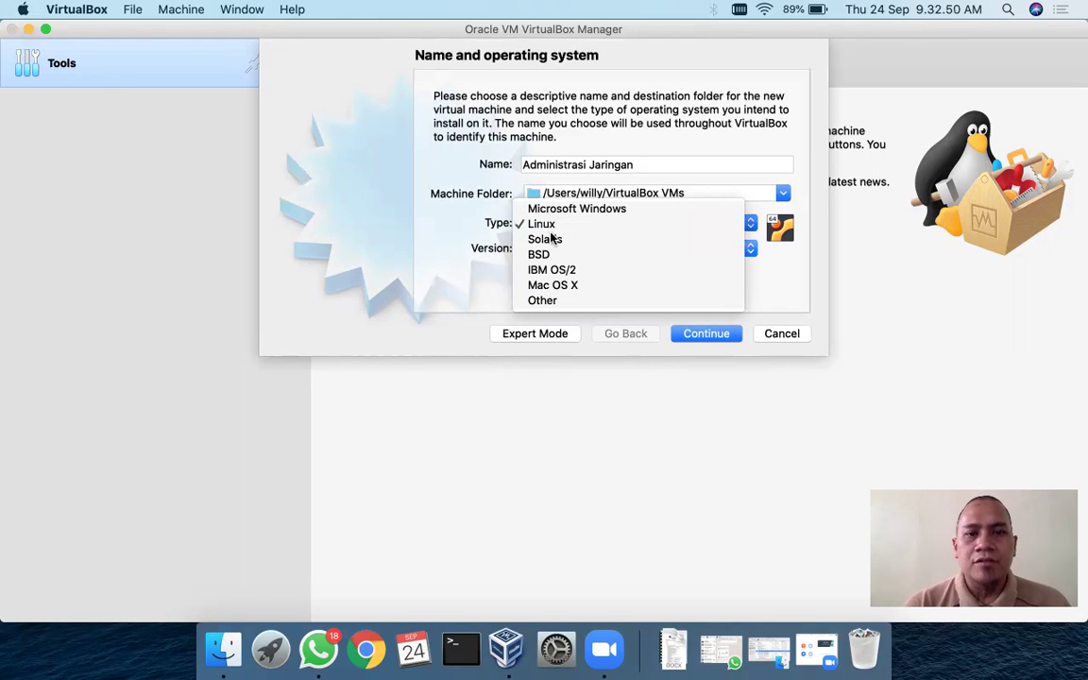
left_click(559, 227)
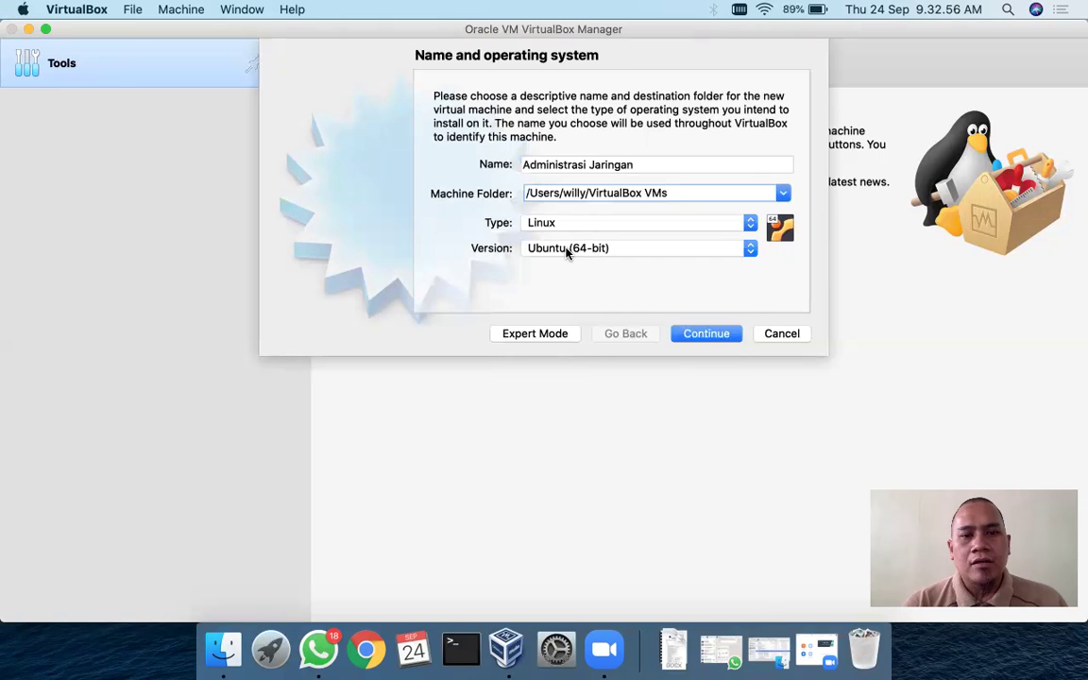
left_click(567, 249)
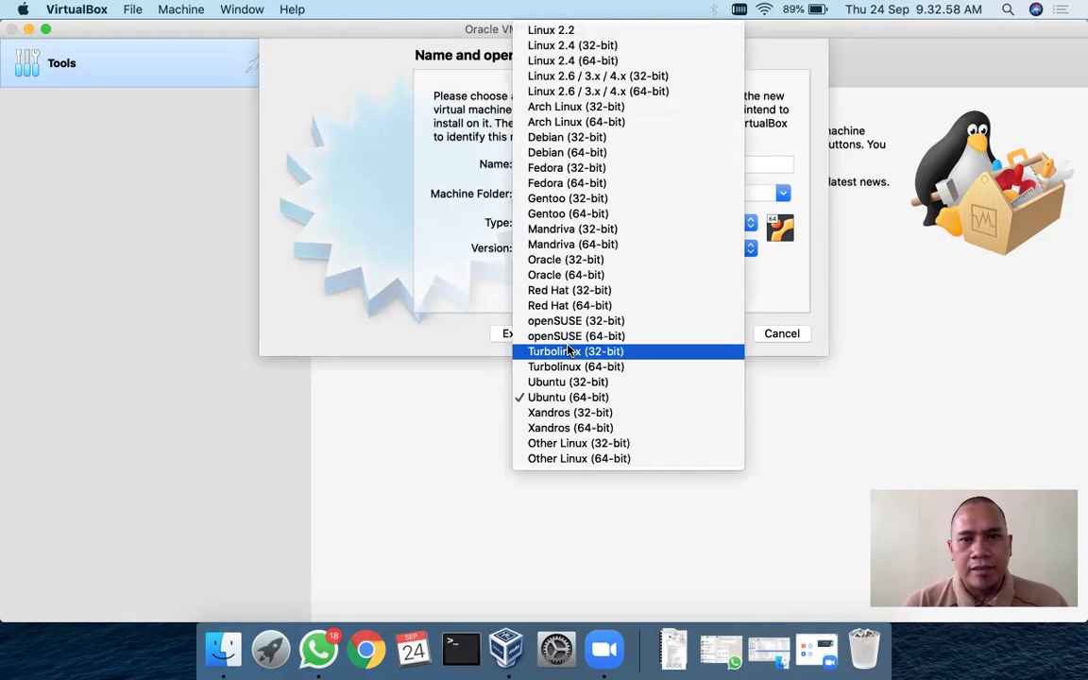
left_click(476, 246)
- Try the Microsoft Windows and Mac OS X types and look through their version choices
left_click(555, 225)
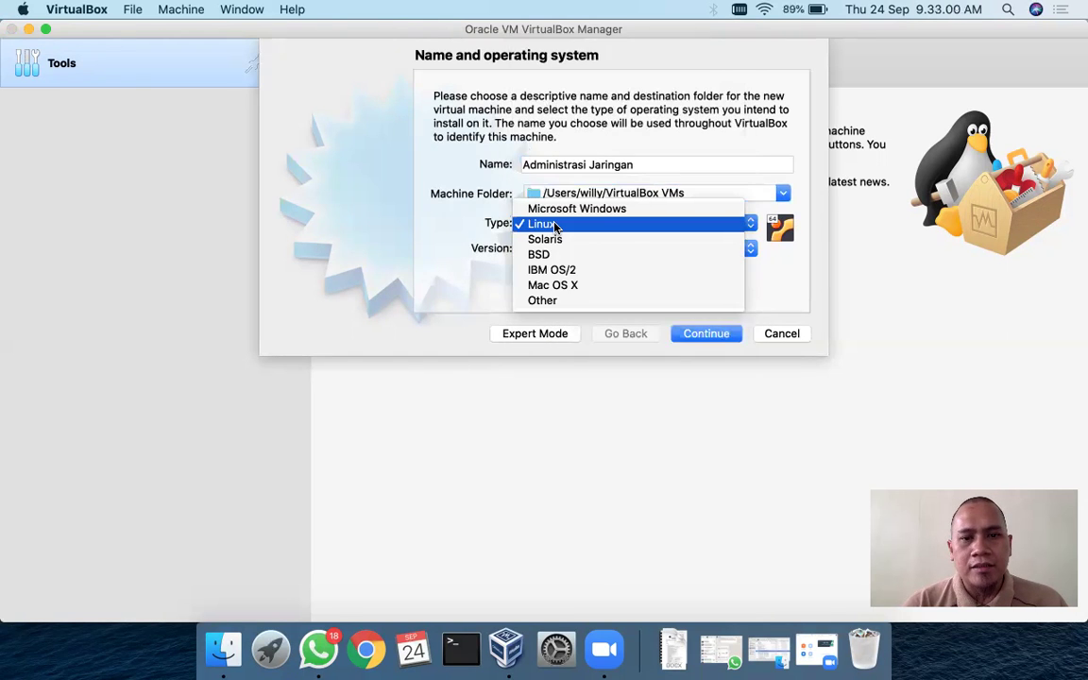
left_click(571, 209)
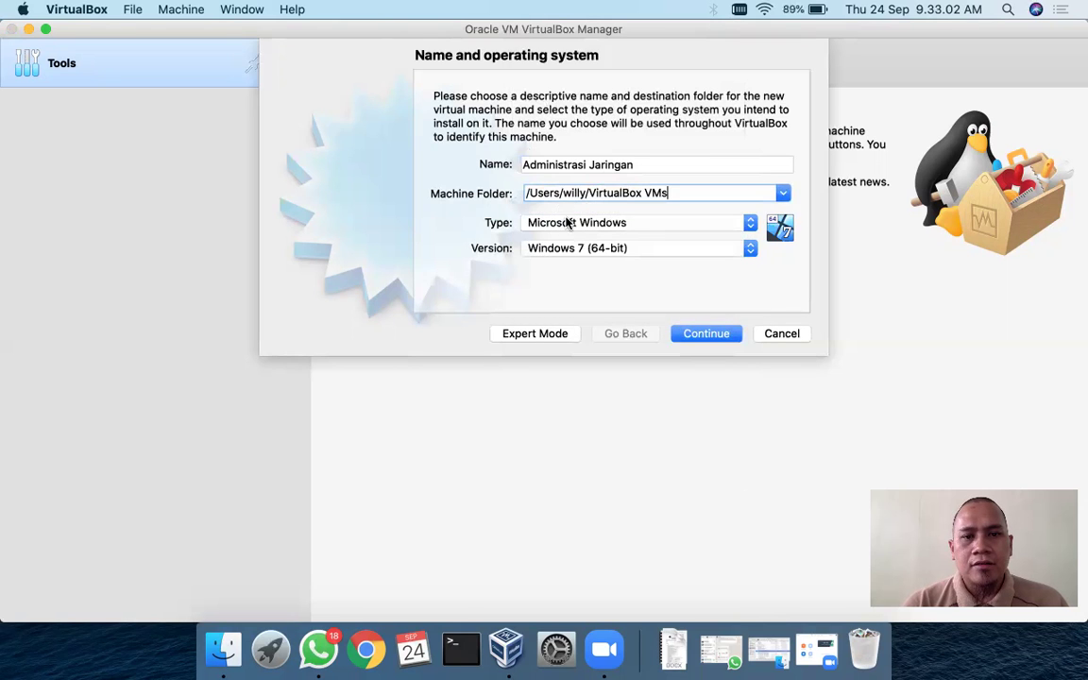
left_click(576, 251)
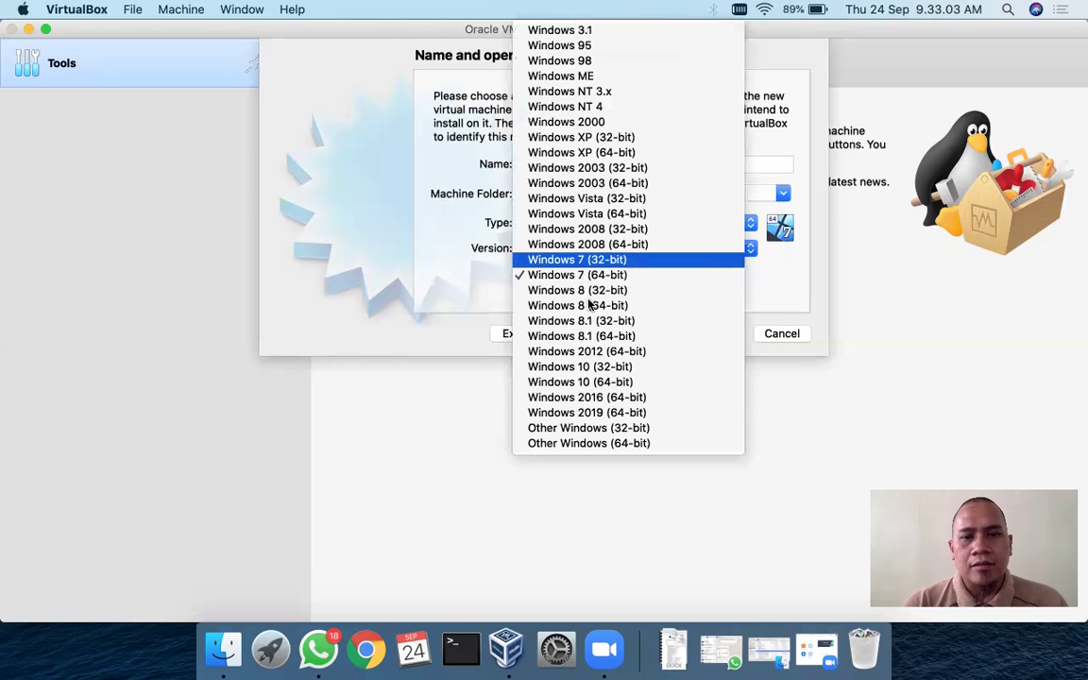
left_click(439, 218)
left_click(570, 221)
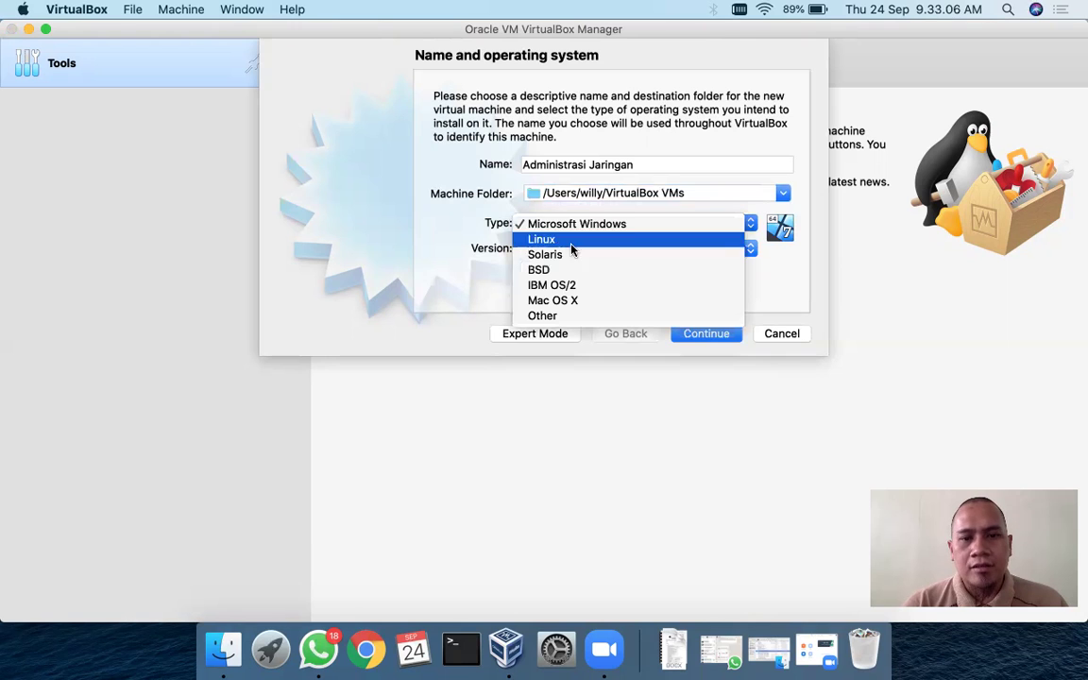
left_click(578, 303)
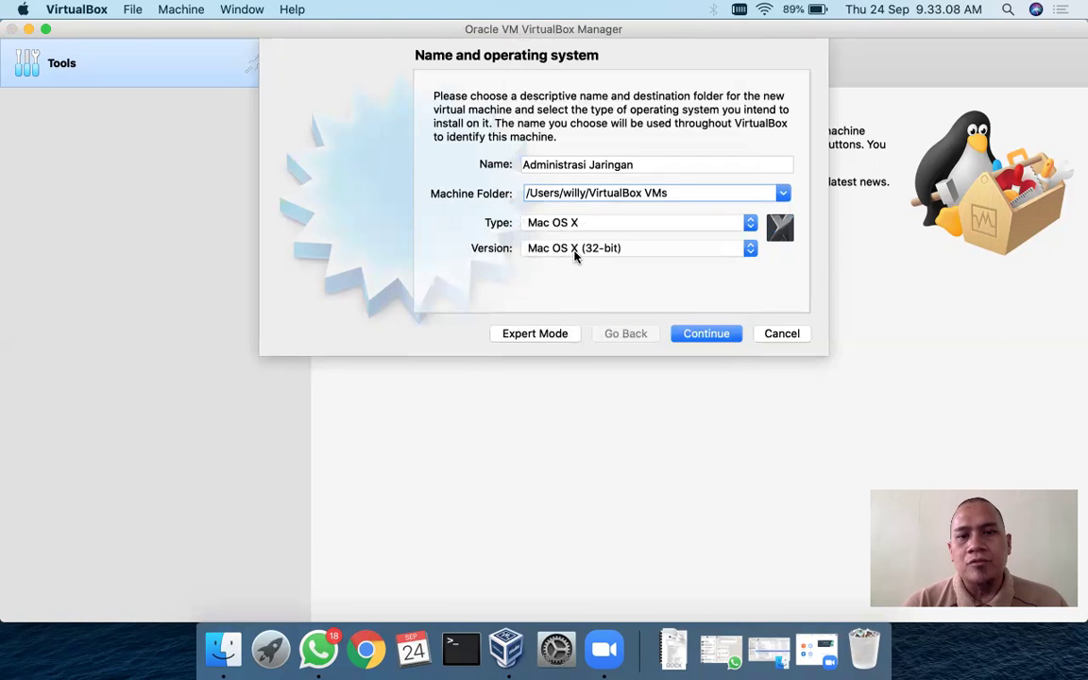
left_click(575, 251)
left_click(570, 225)
- Set the operating system type to Linux and the version to Ubuntu (64-bit), and proceed to the memory size
left_click(570, 222)
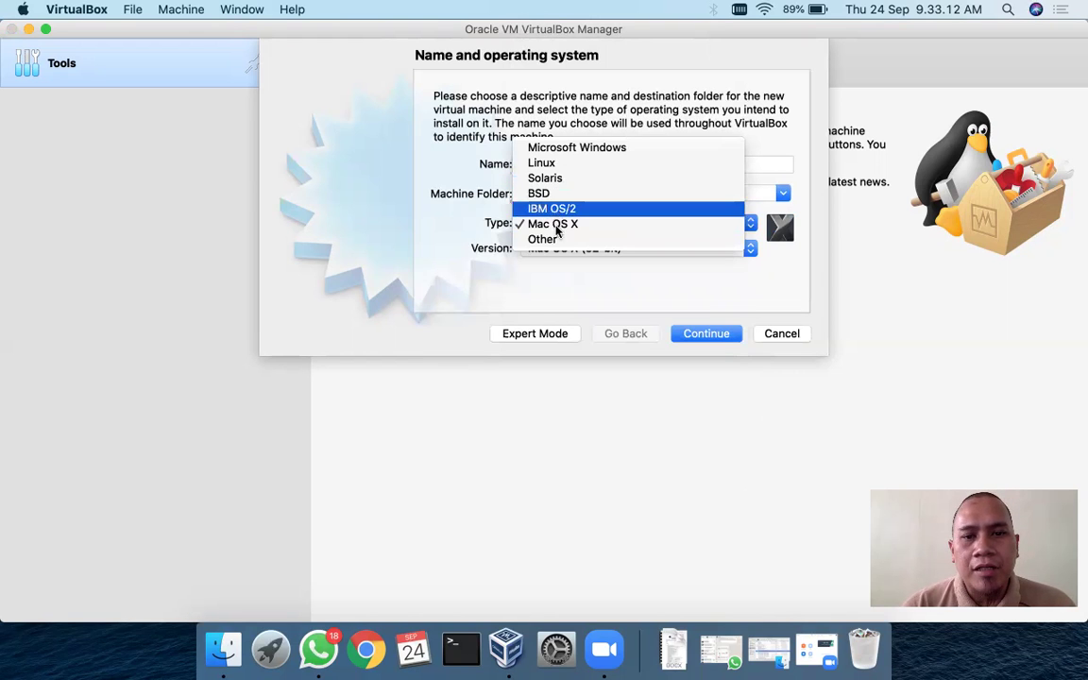
left_click(558, 169)
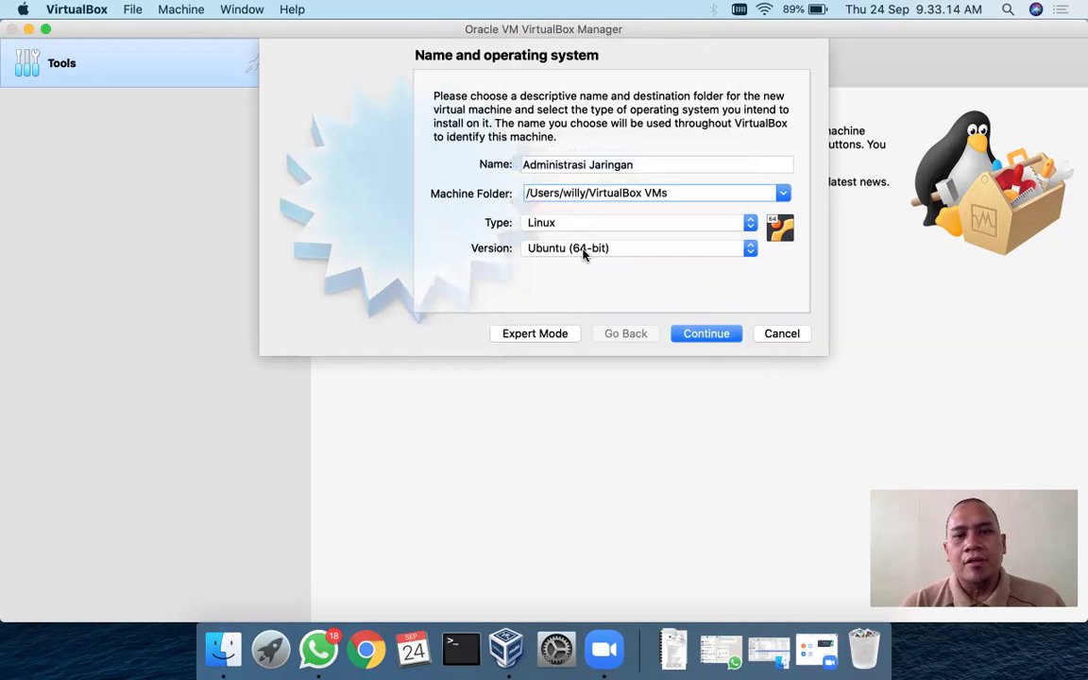
left_click(583, 252)
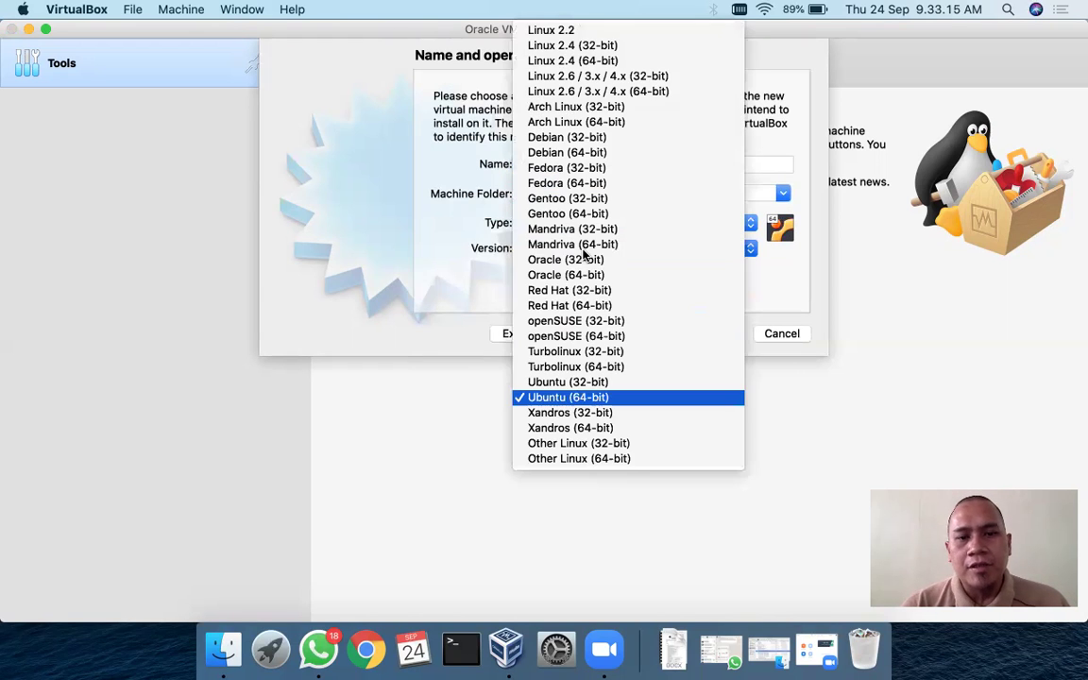
left_click(571, 399)
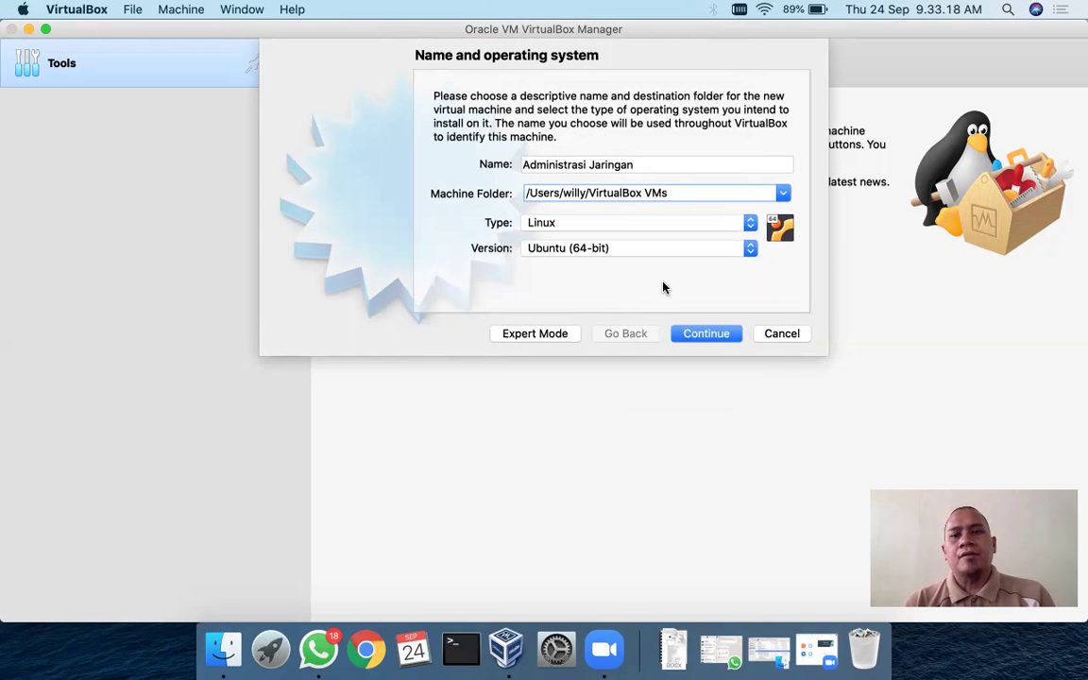
left_click(626, 249)
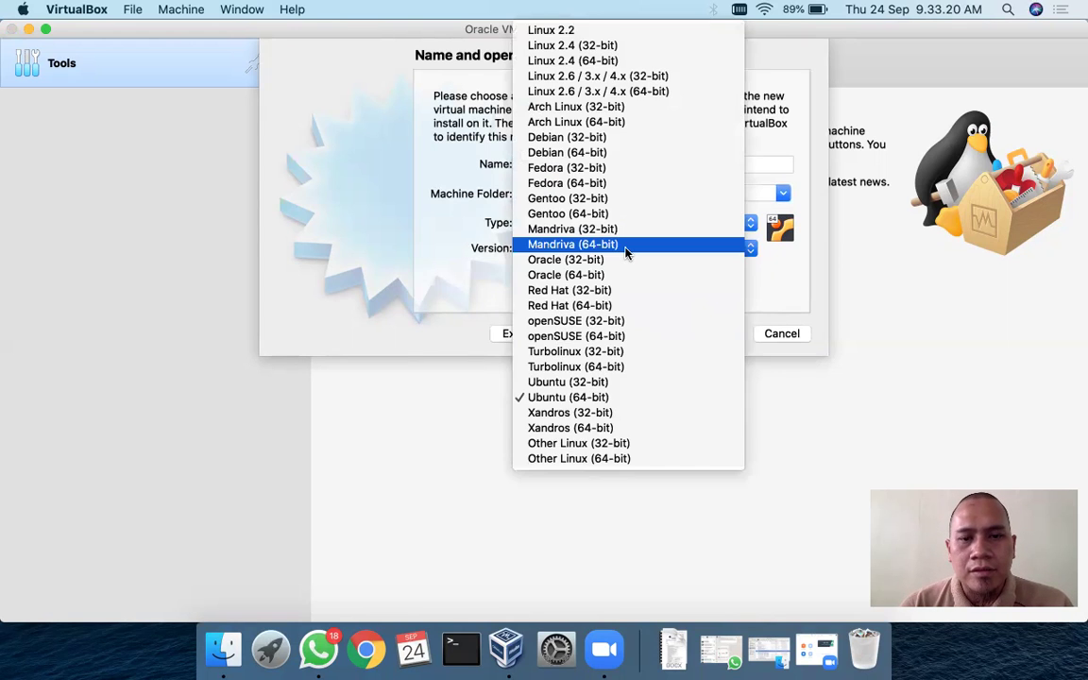
left_click(603, 399)
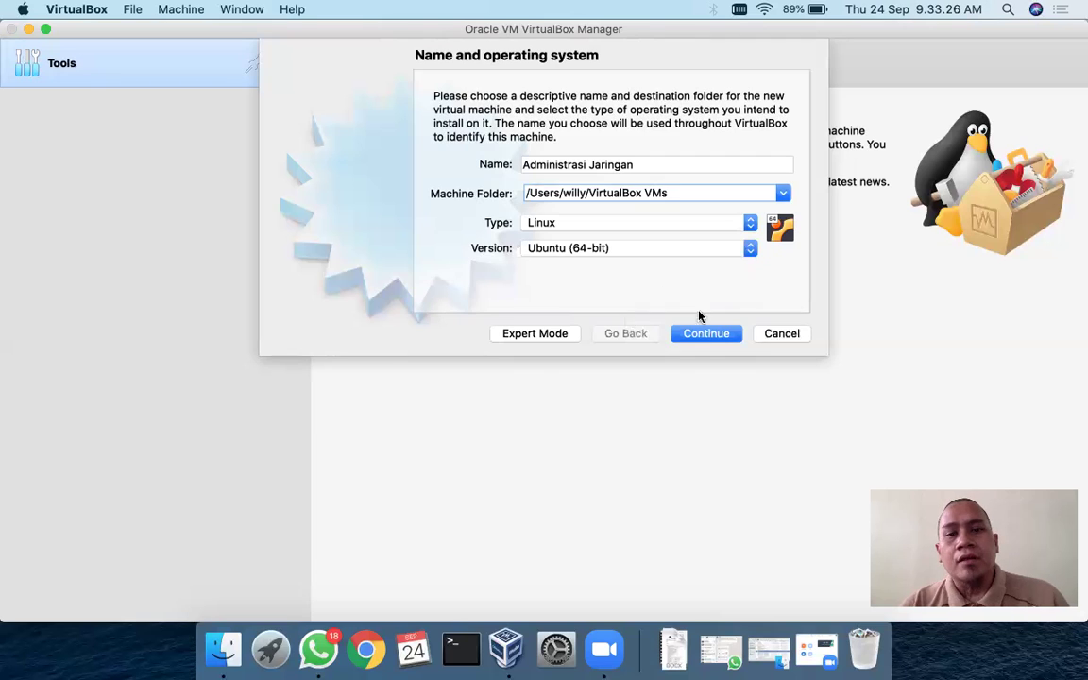
left_click(708, 337)
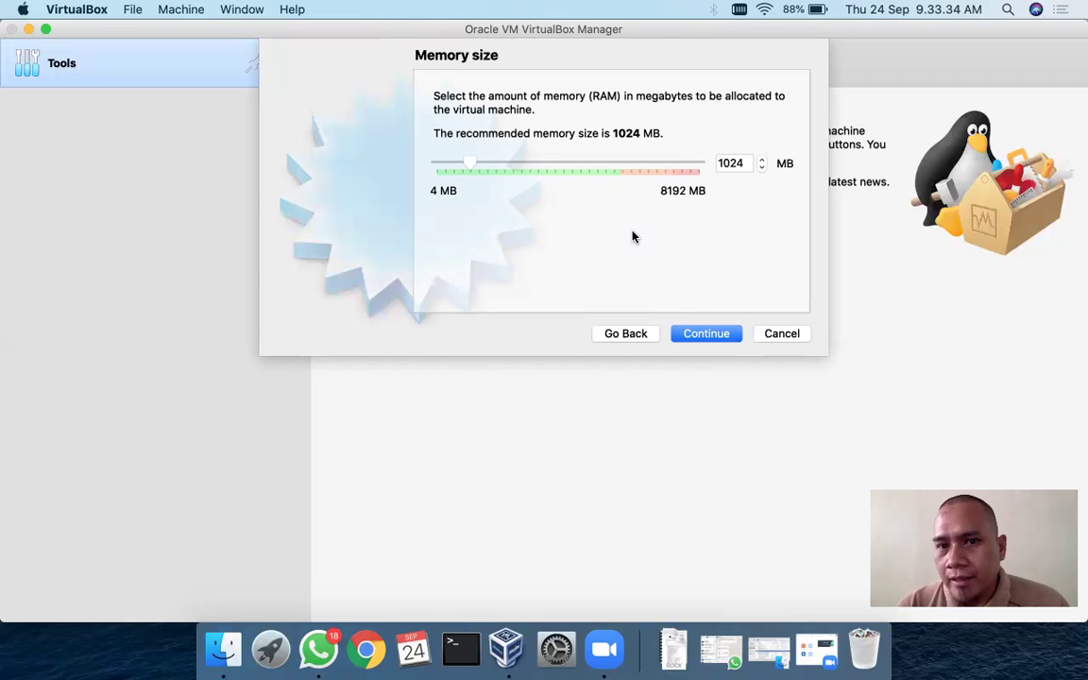
- Set the machine's memory size to 2024 MB and proceed to the hard disk options
left_click(721, 163)
key("BackSpace")
type("2")
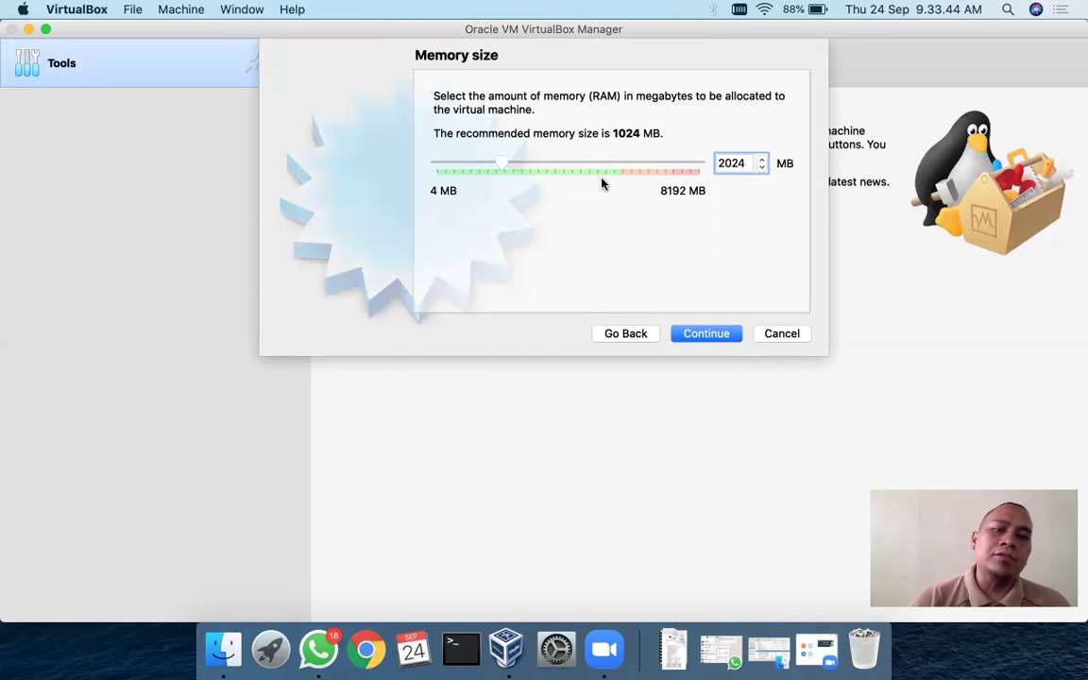
left_click(724, 340)
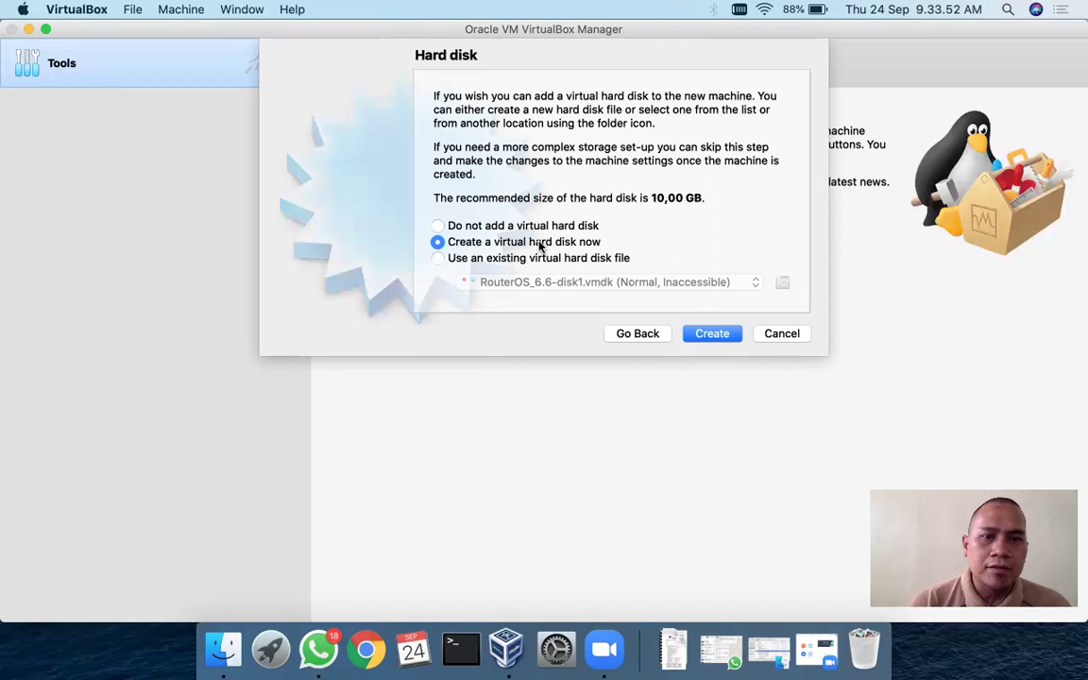
- Choose to create a virtual hard disk now, using the VMDK (Virtual Machine Disk) file type with dynamically allocated storage
left_click(704, 336)
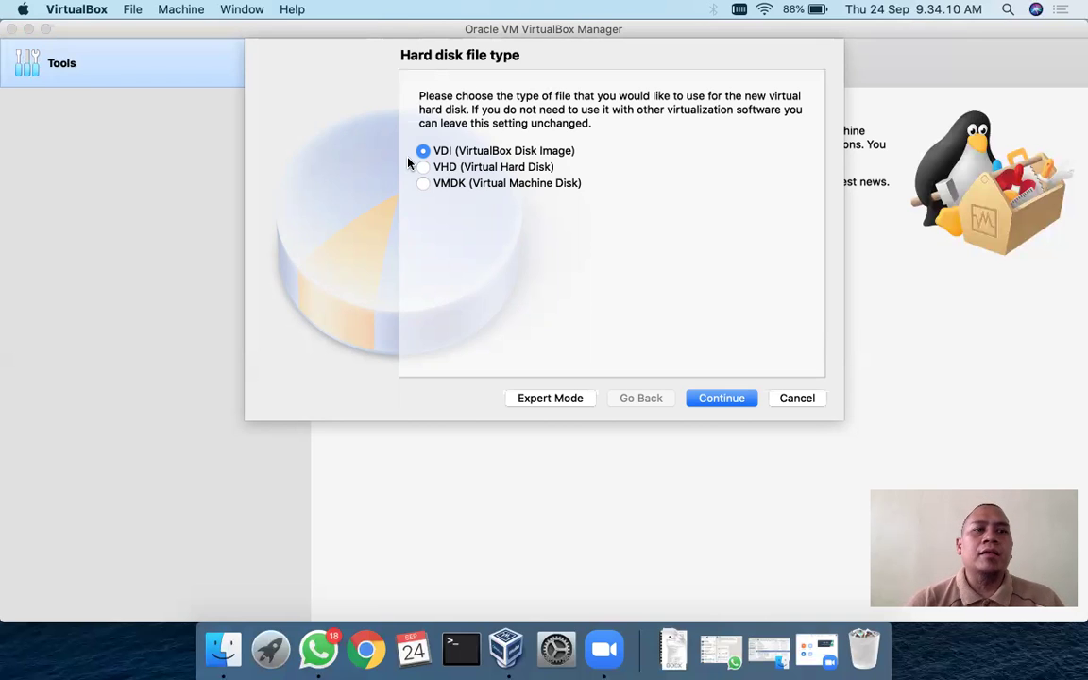
left_click(425, 185)
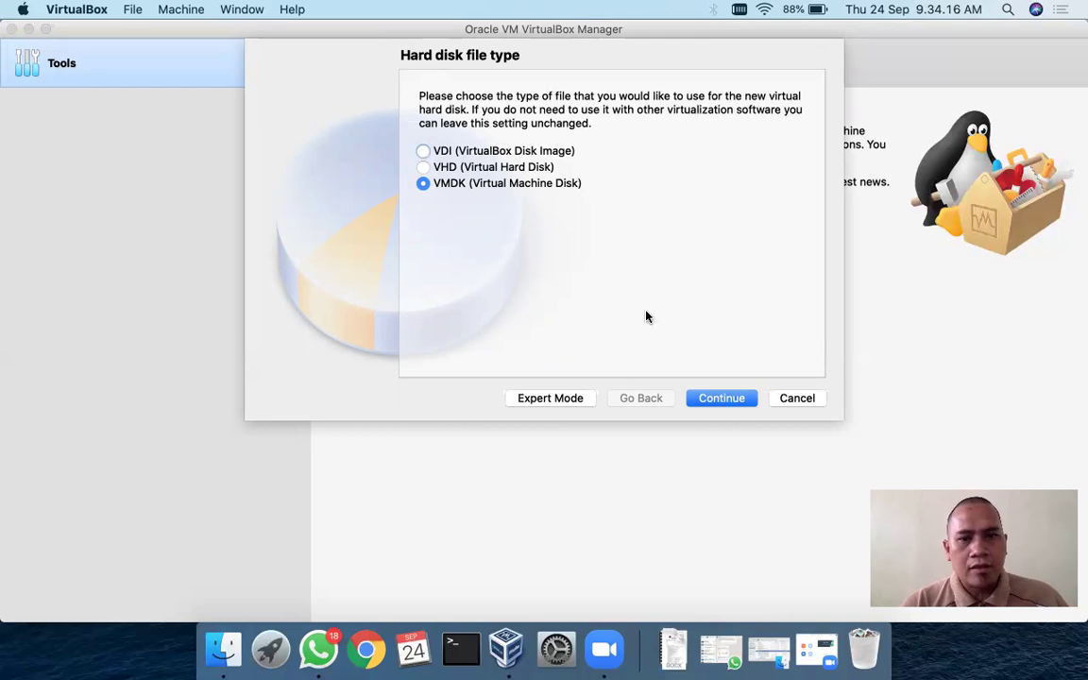
left_click(722, 396)
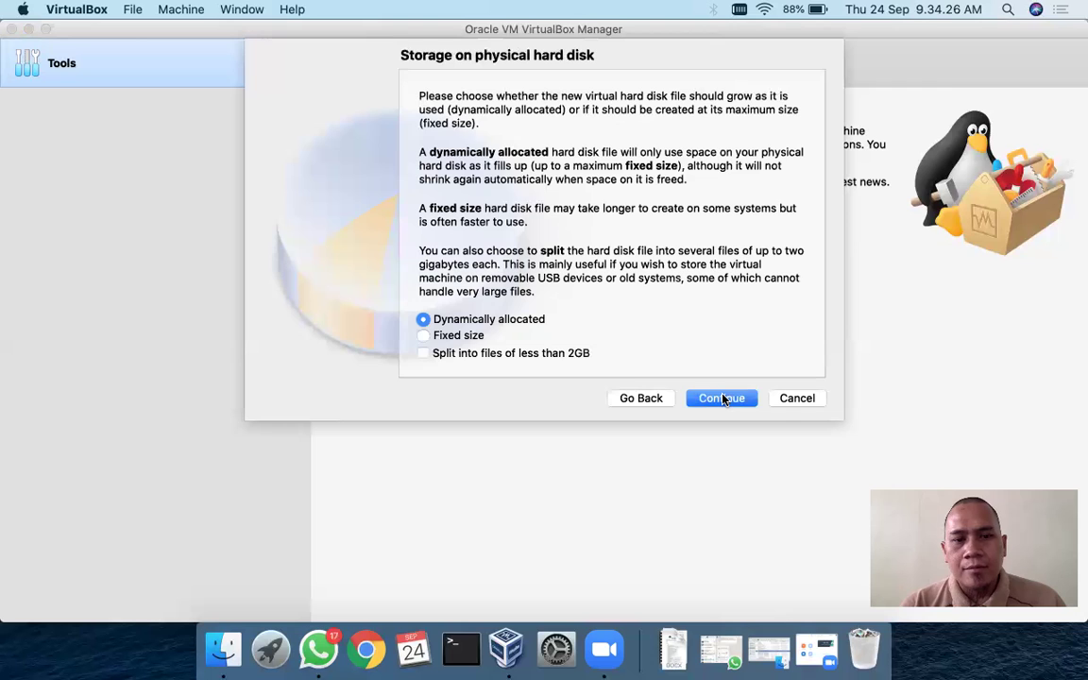
left_click(722, 399)
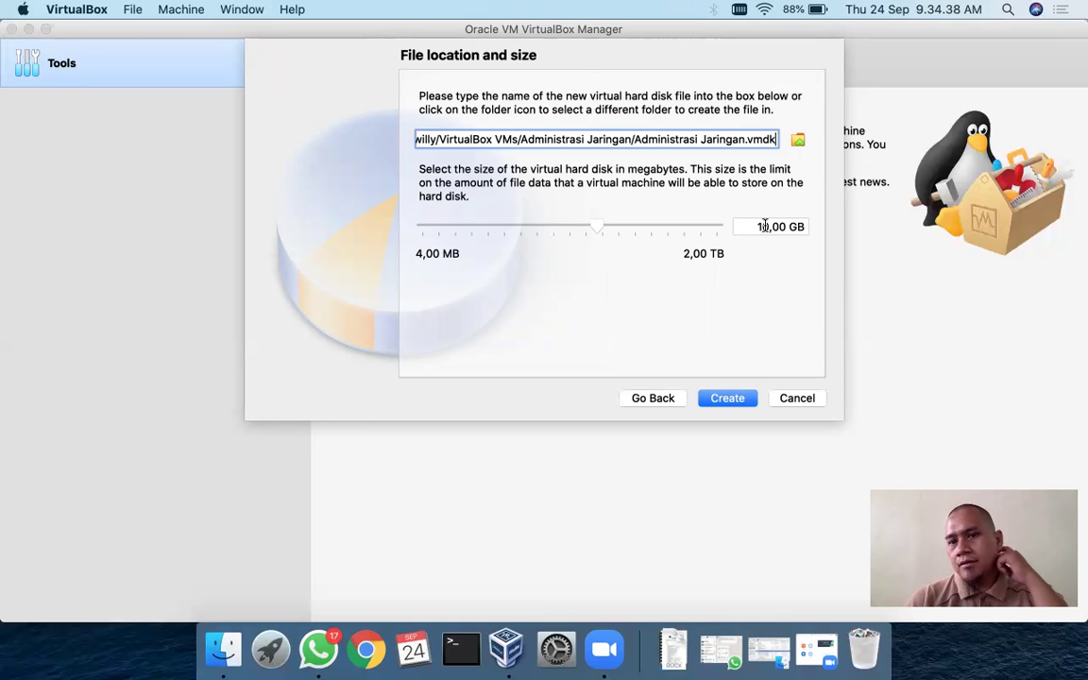
- Set the virtual hard disk size to 20,00 GB and create the disk, keeping its default file location
mouse_move(764, 226)
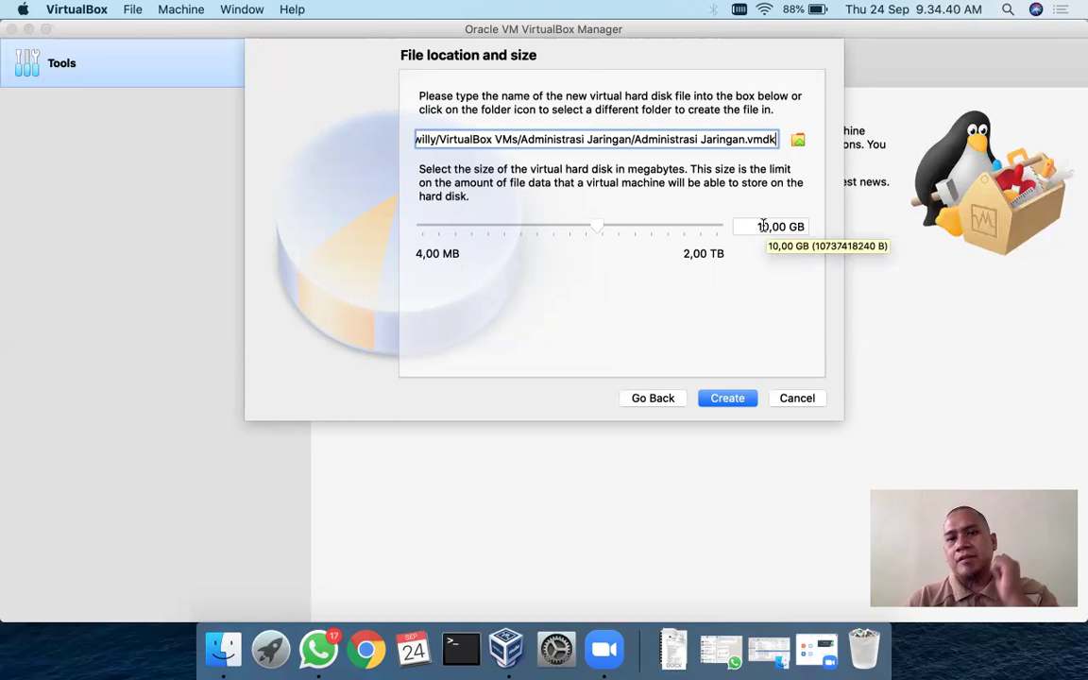
left_click(761, 227)
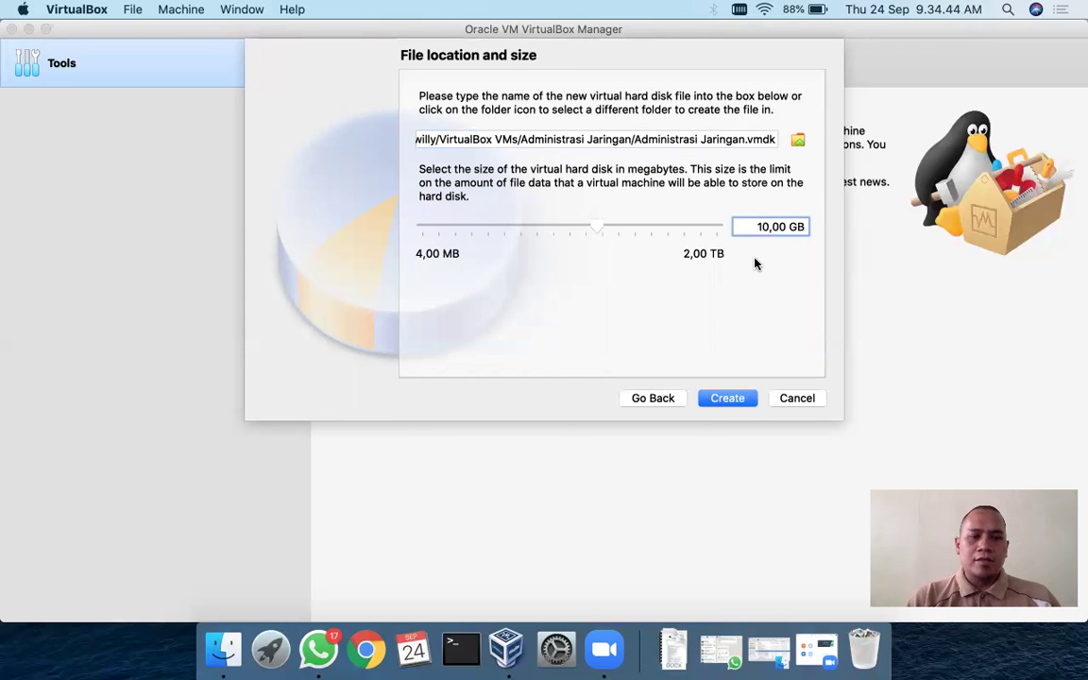
key("BackSpace")
type("2")
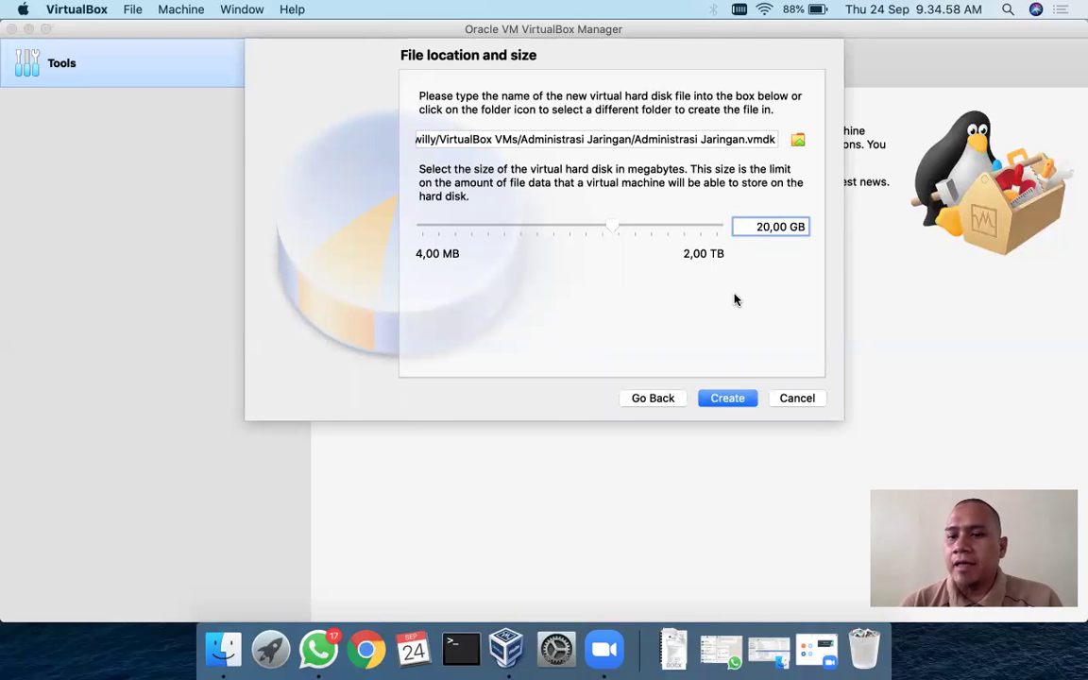
left_click(728, 398)
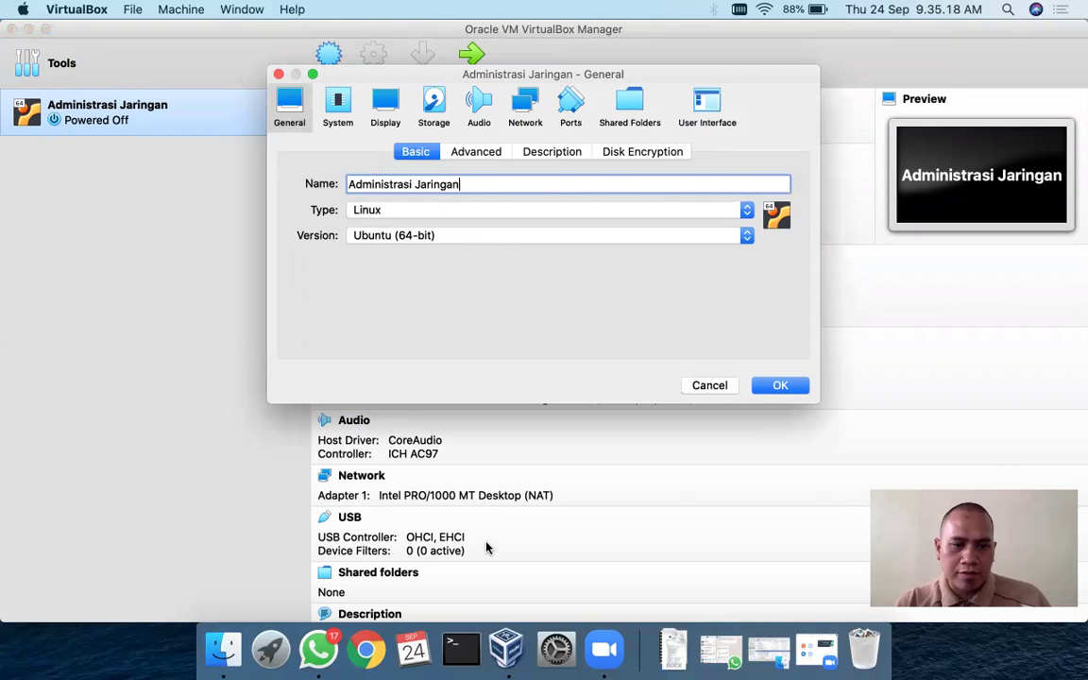
- Close the machine's settings window and review the details overview of the Administrasi Jaringan machine
left_click(279, 73)
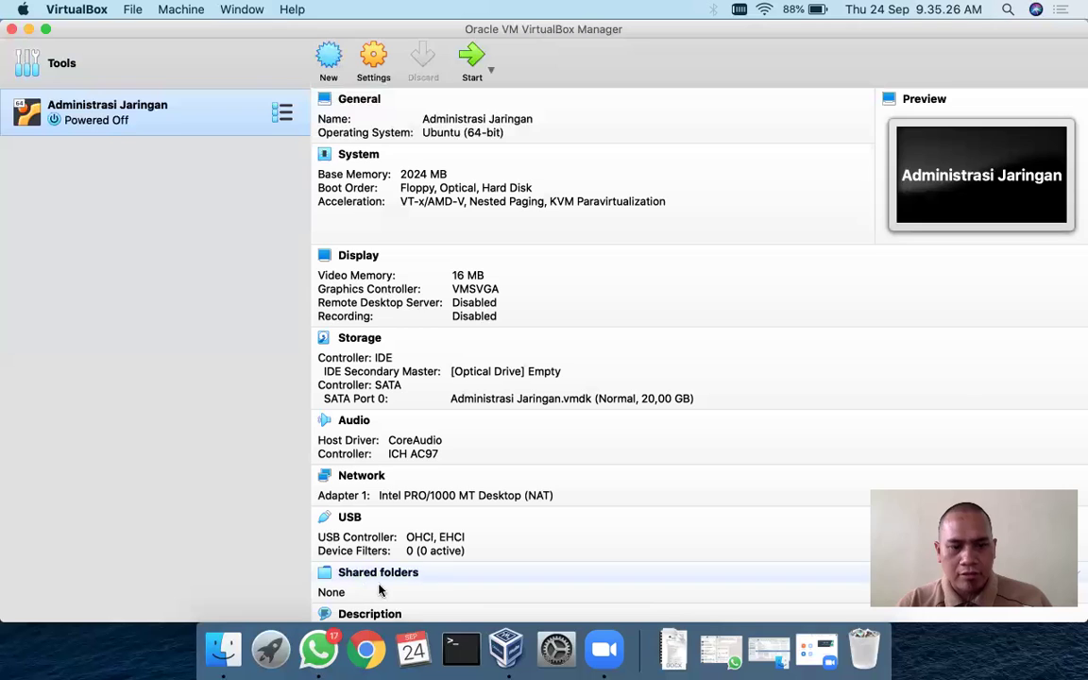
scroll(399, 524, "down", 1)
scroll(398, 523, "up", 1)
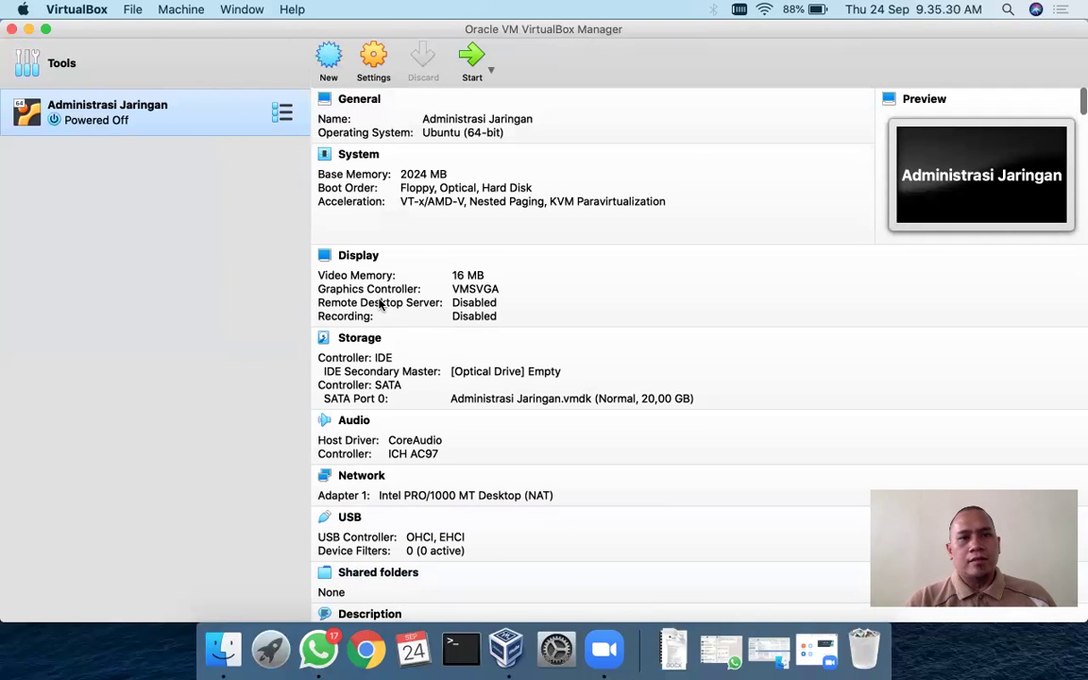
- Open the storage settings of the Administrasi Jaringan machine and inspect the Administrasi Jaringan.vmdk disk on the SATA controller
left_click(374, 72)
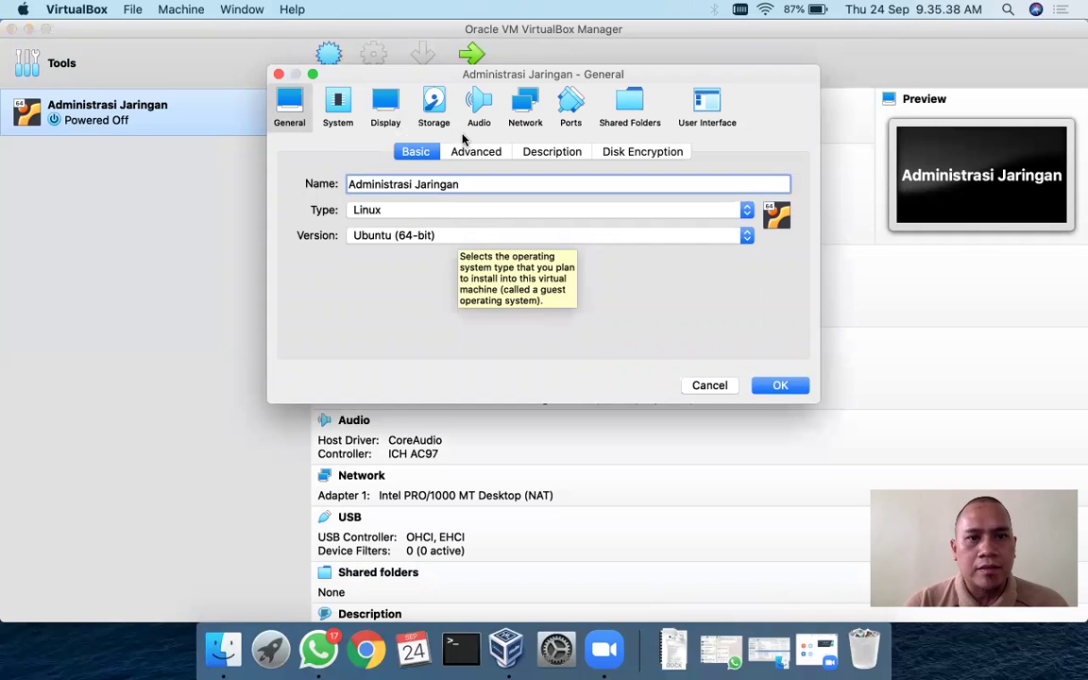
left_click(434, 106)
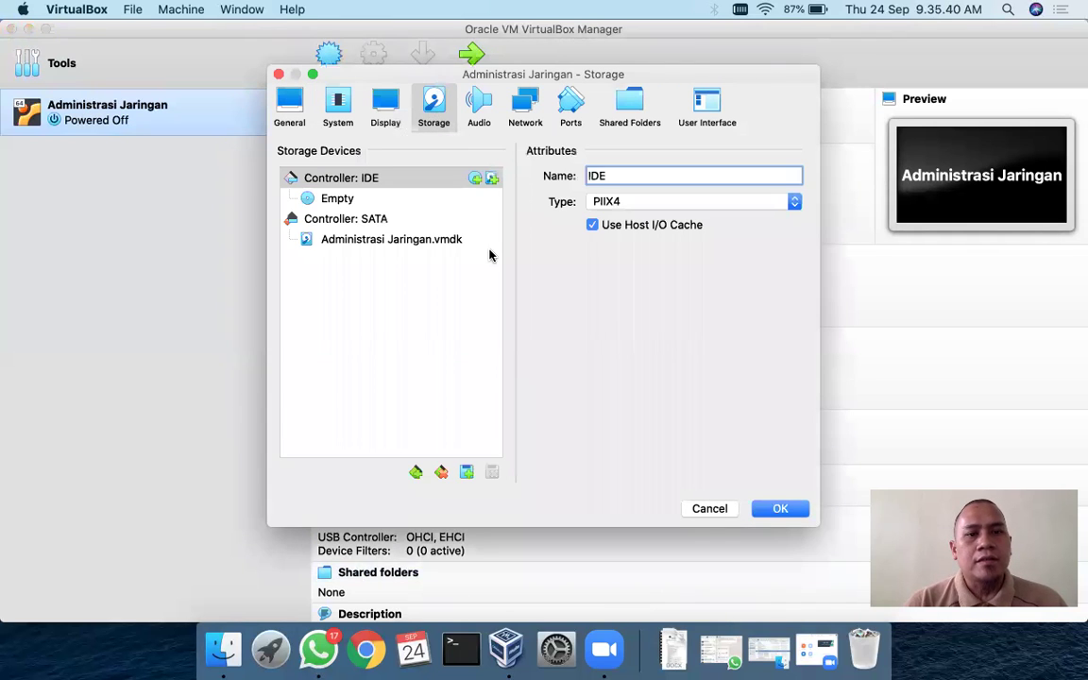
left_click(448, 241)
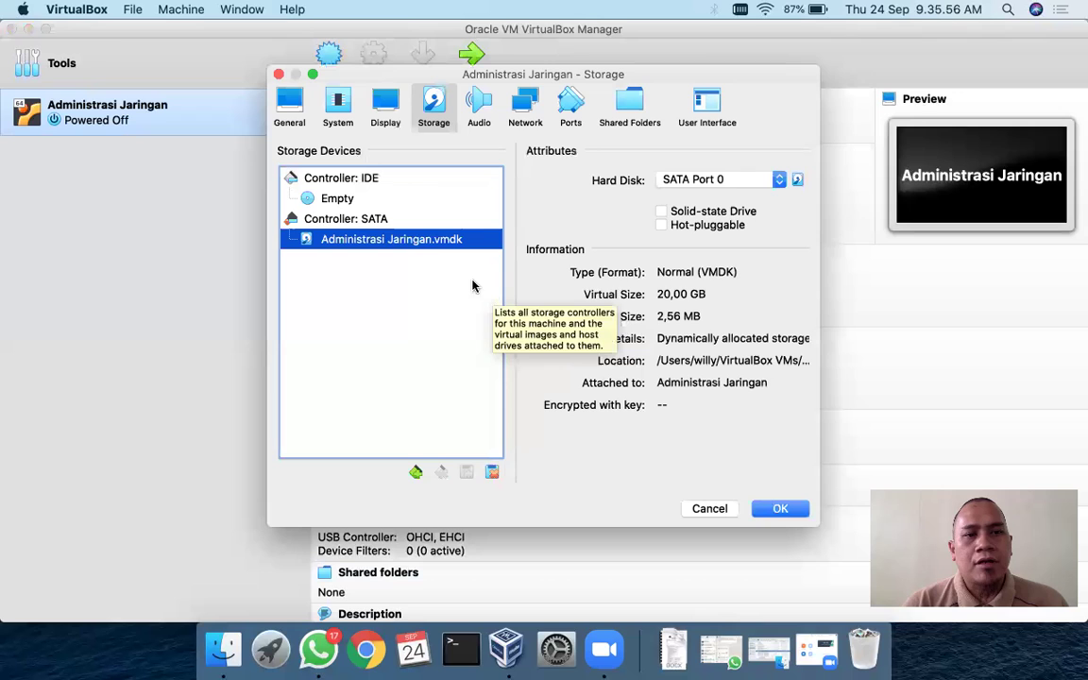
- Insert the ubuntu-14.04.5-server-amd64.iso disk file into the empty optical drive on the IDE controller
left_click(340, 200)
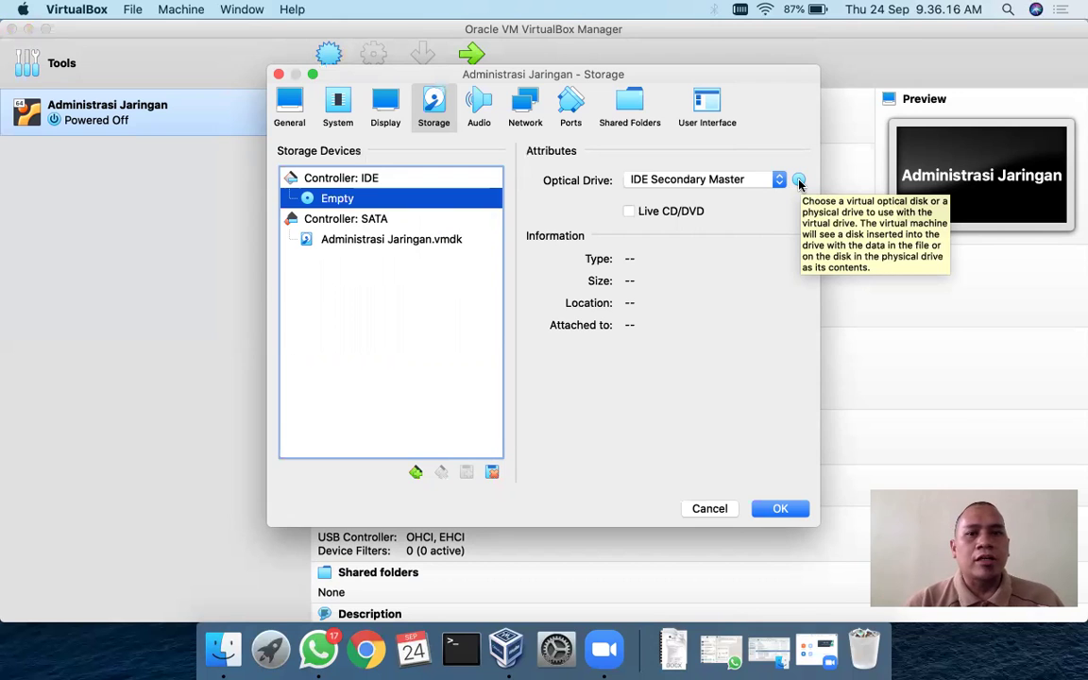
left_click(800, 180)
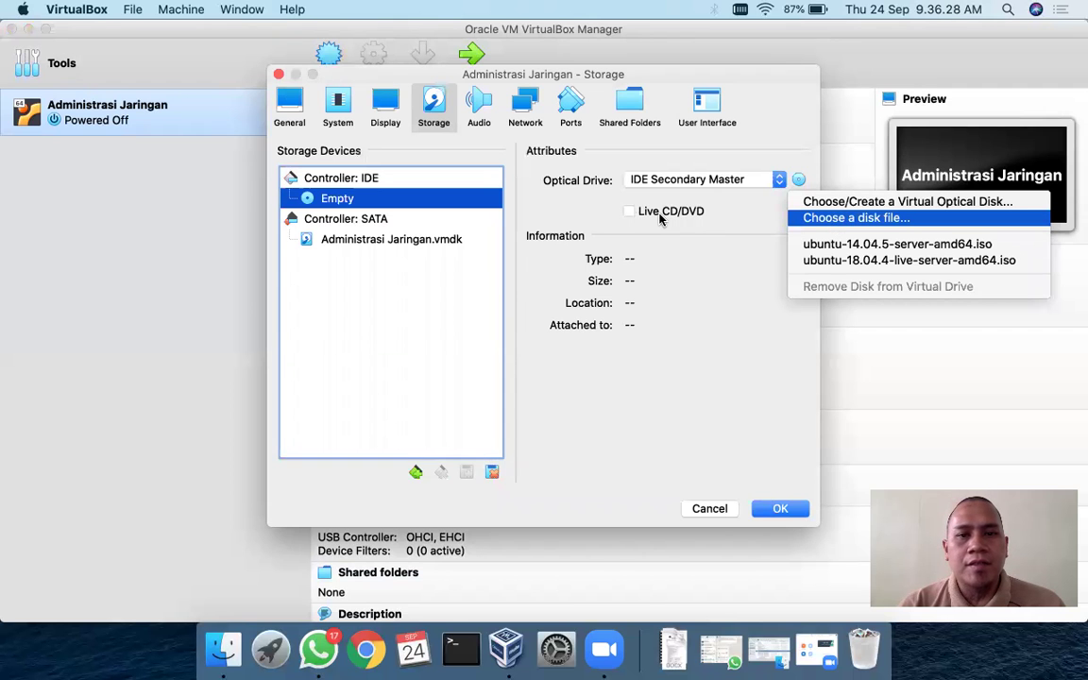
key("Return")
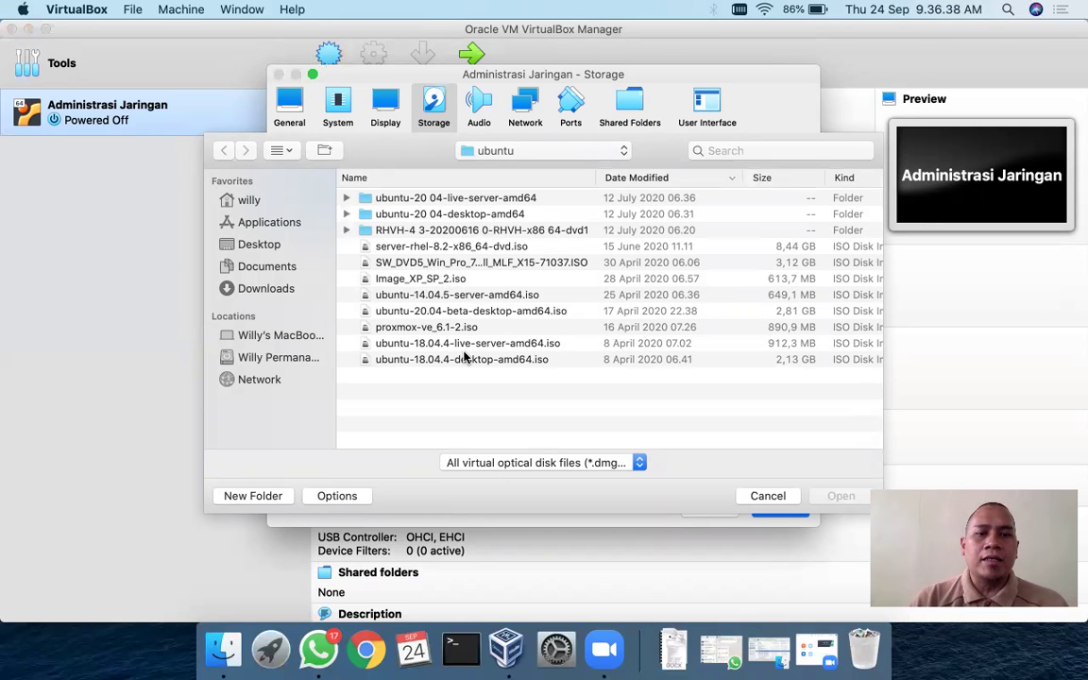
left_click(441, 296)
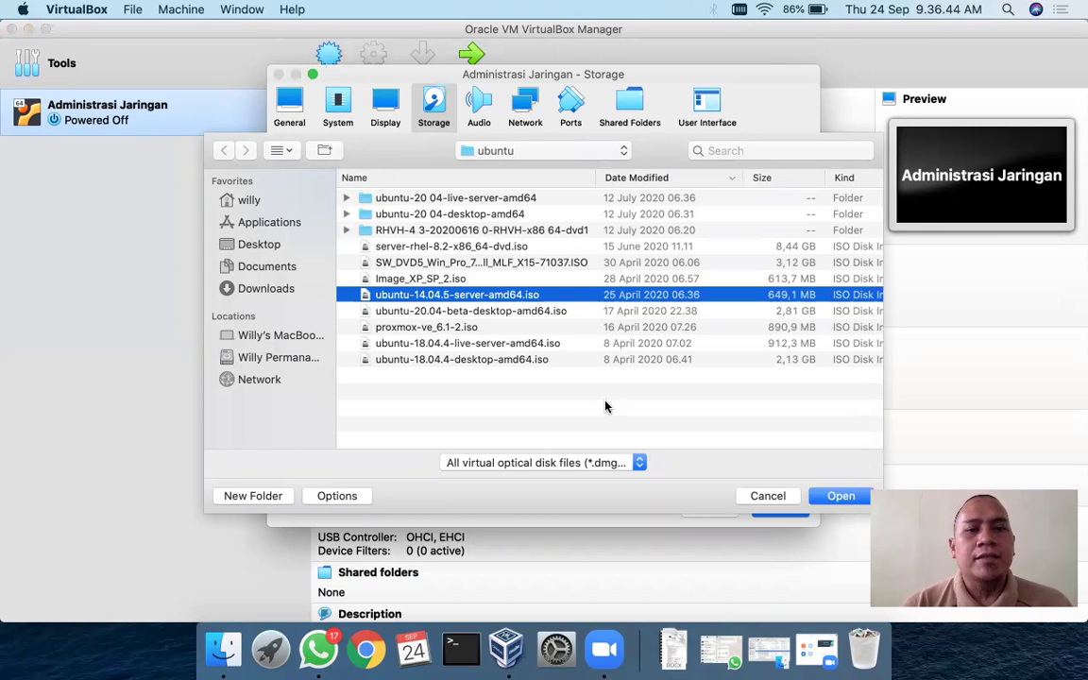
left_click(841, 497)
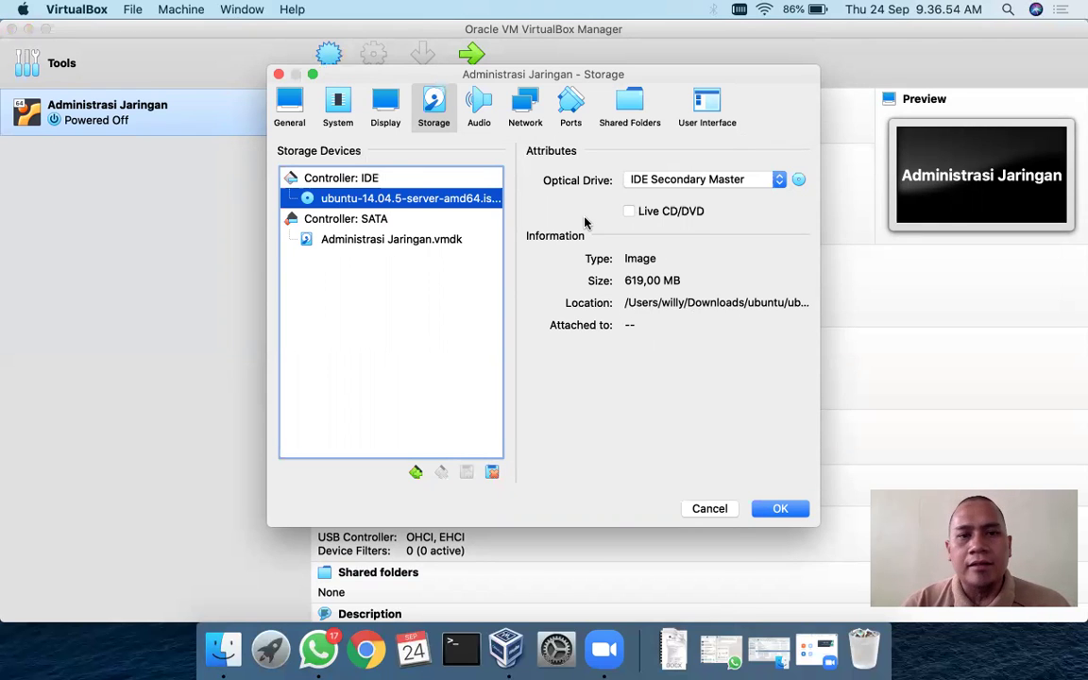
- Set network Adapter 1 to Not attached and save the machine's settings
left_click(479, 106)
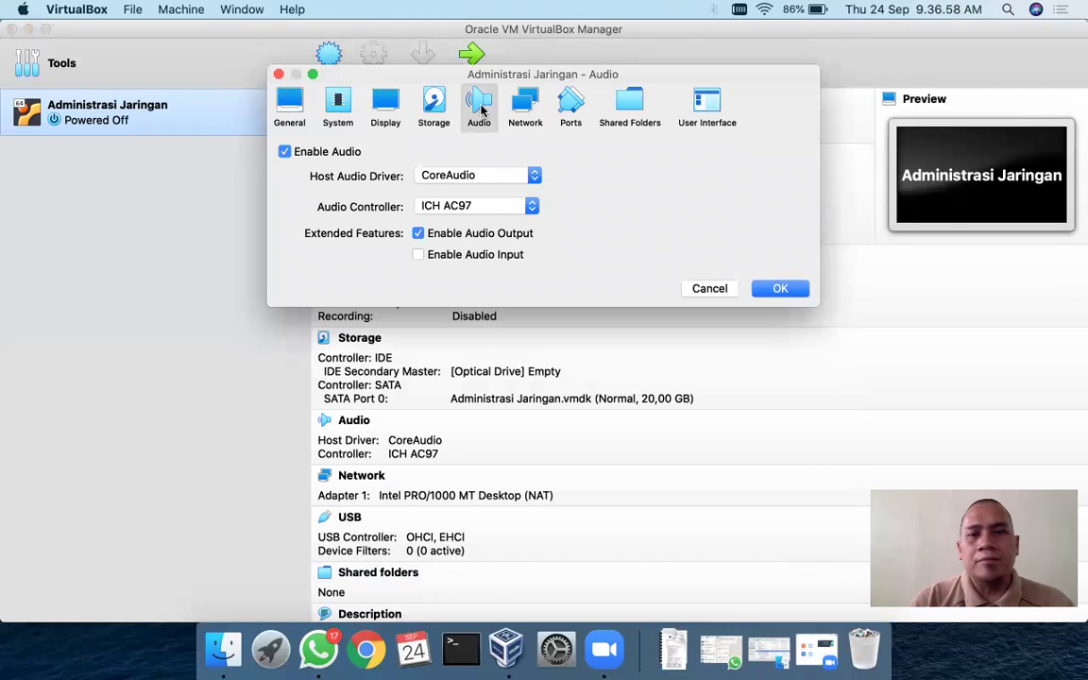
left_click(527, 115)
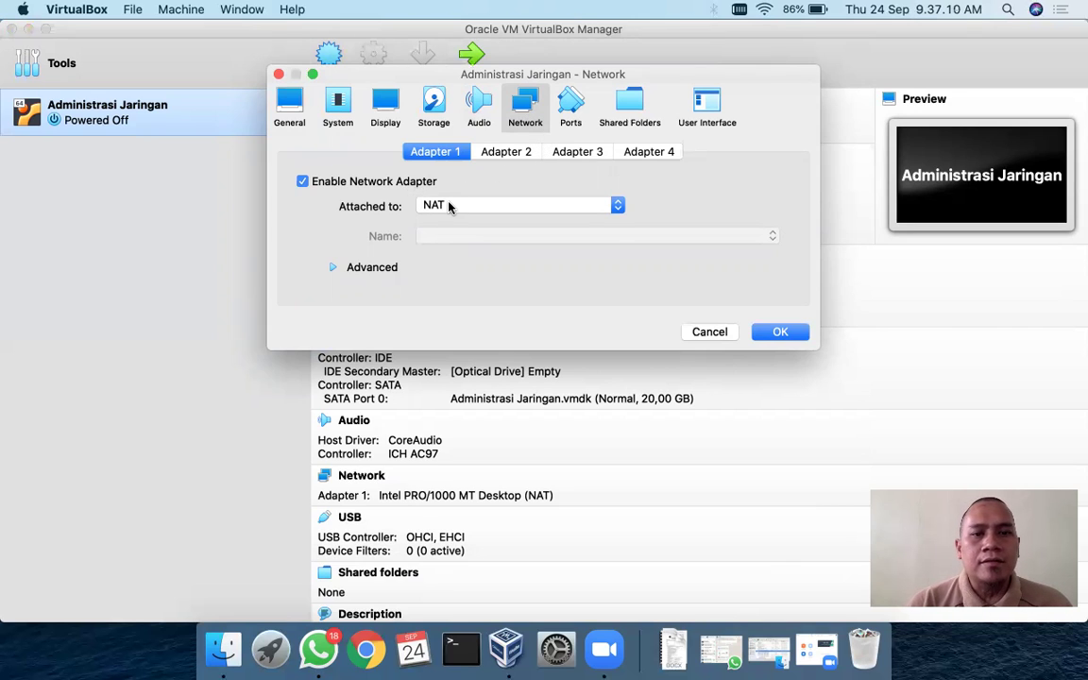
left_click(450, 207)
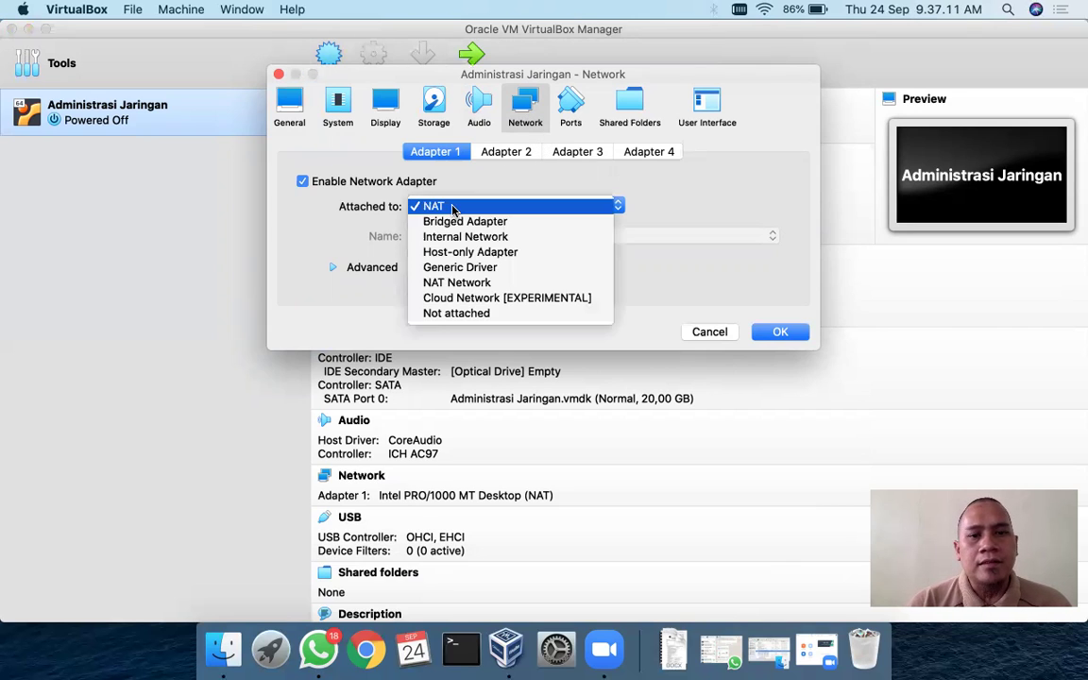
left_click(487, 316)
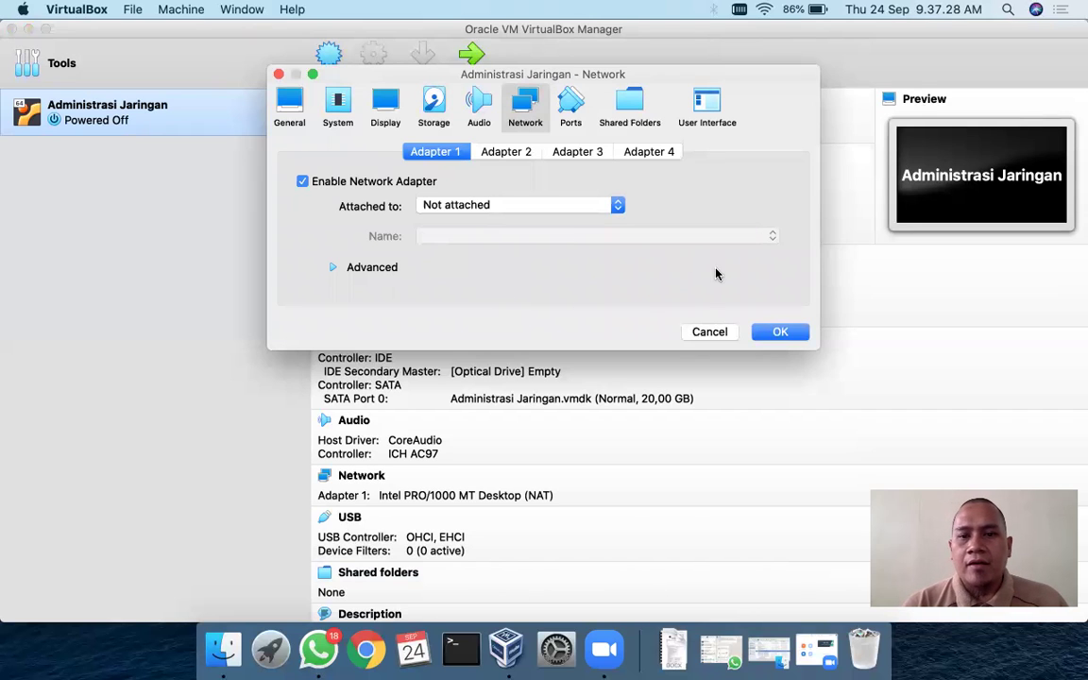
left_click(782, 333)
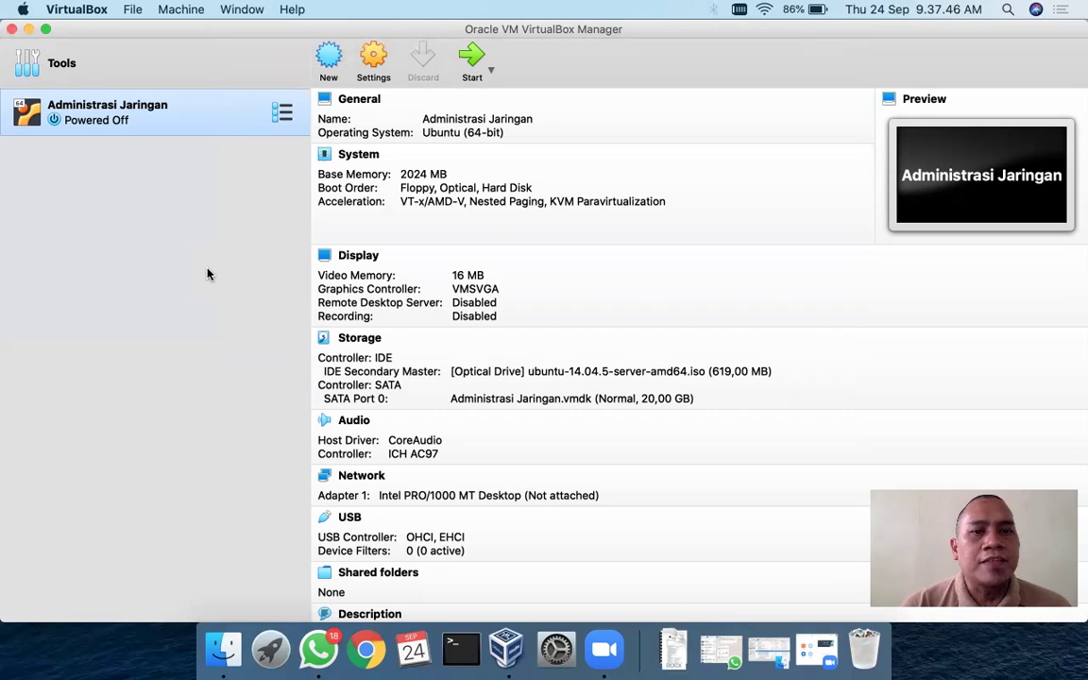
- Start the Administrasi Jaringan machine from ubuntu-14.04.5-server-amd64.iso and dismiss the keyboard capture notice
left_click(473, 61)
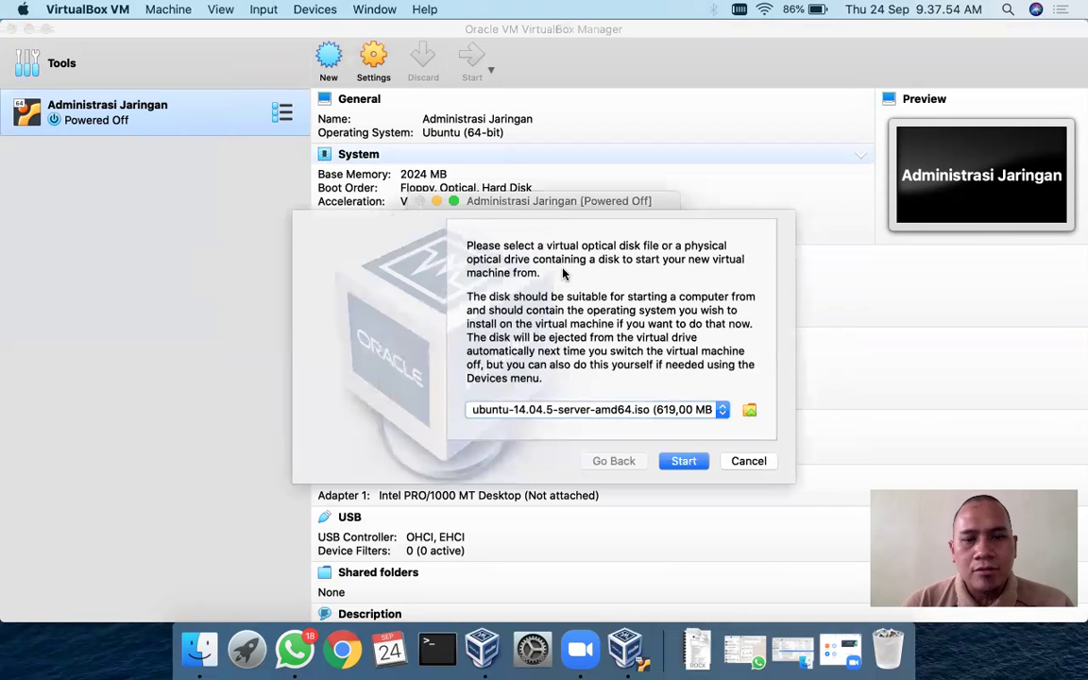
left_click(724, 412)
left_click(721, 414)
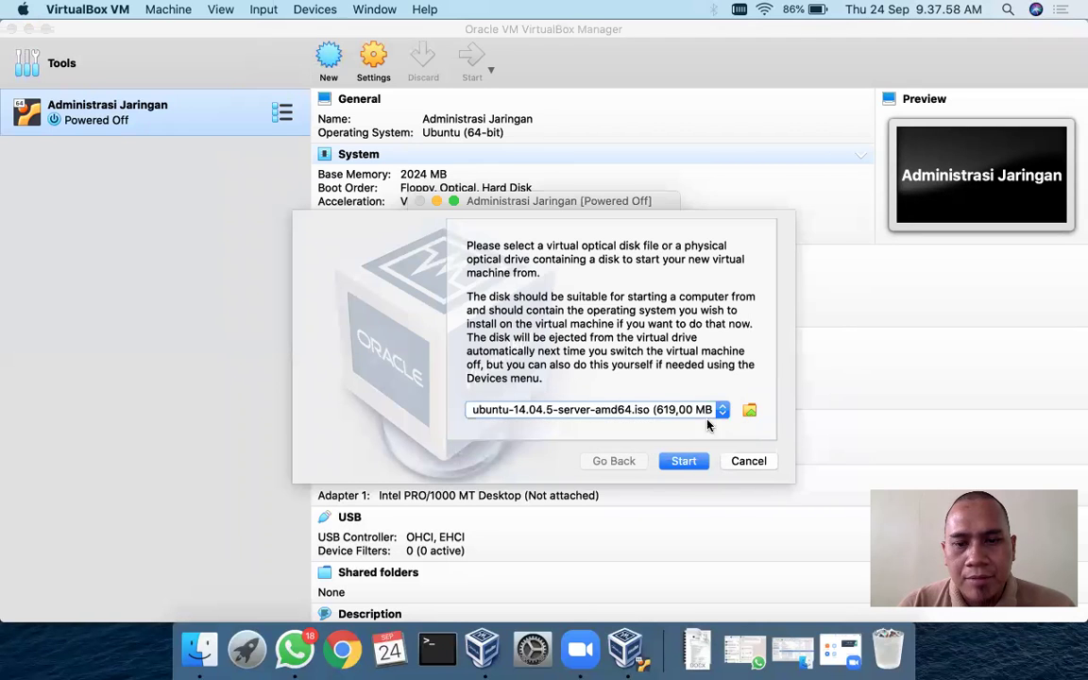
left_click(687, 462)
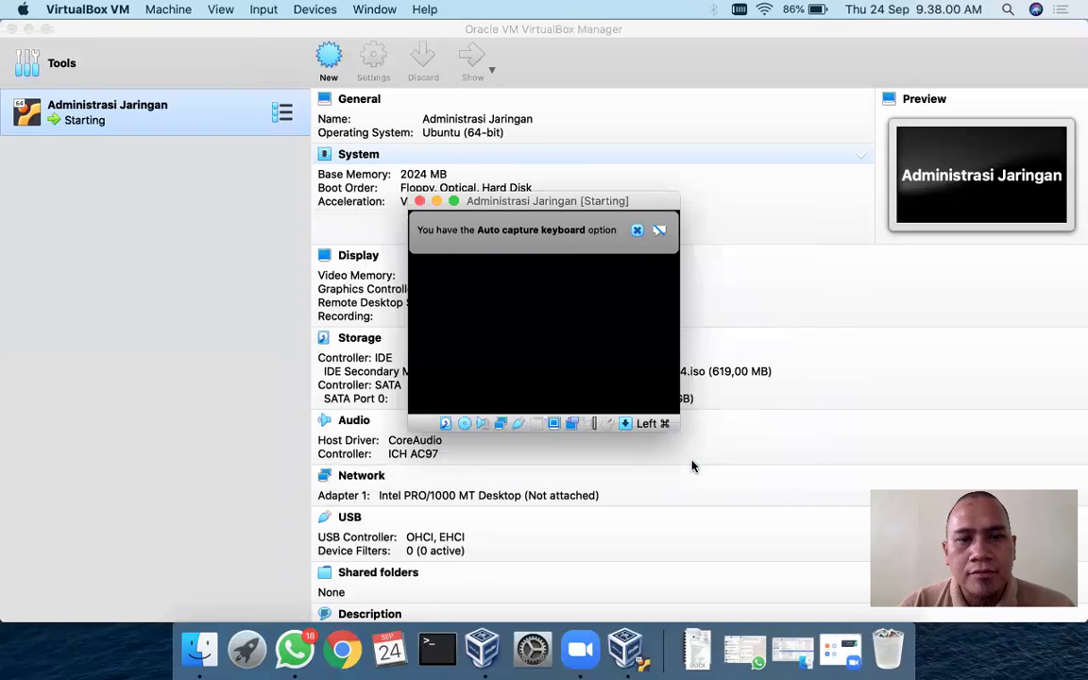
left_click(636, 229)
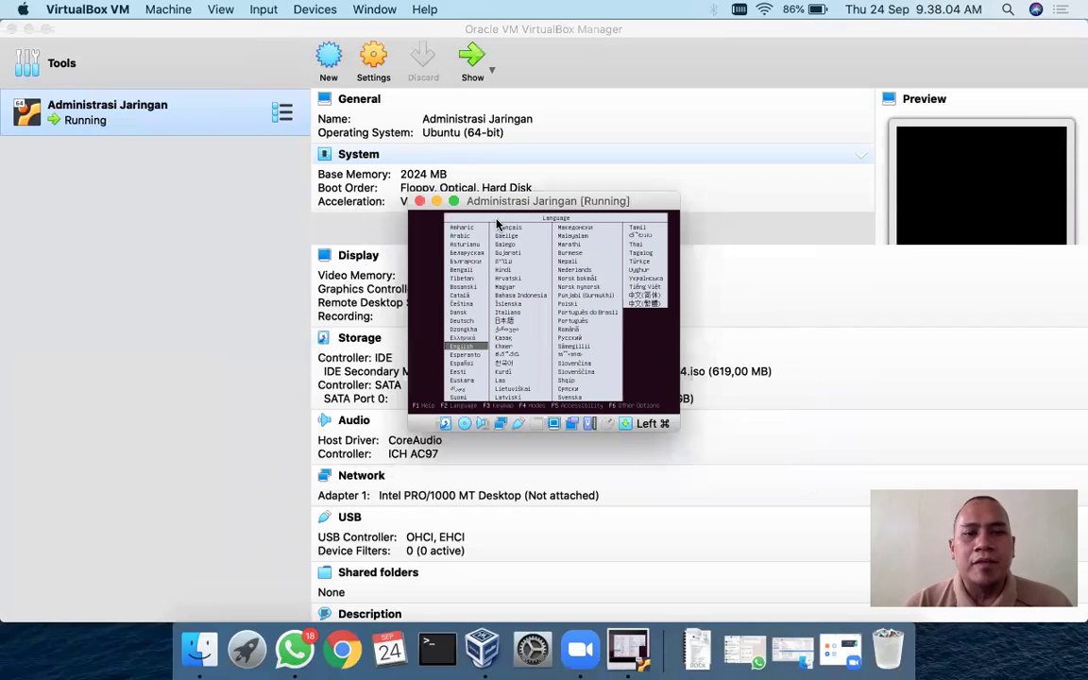
- Scale Virtual Screen 1 to 200% (autoscaled output) and show the machine's window in full screen
left_click(225, 11)
mouse_move(357, 233)
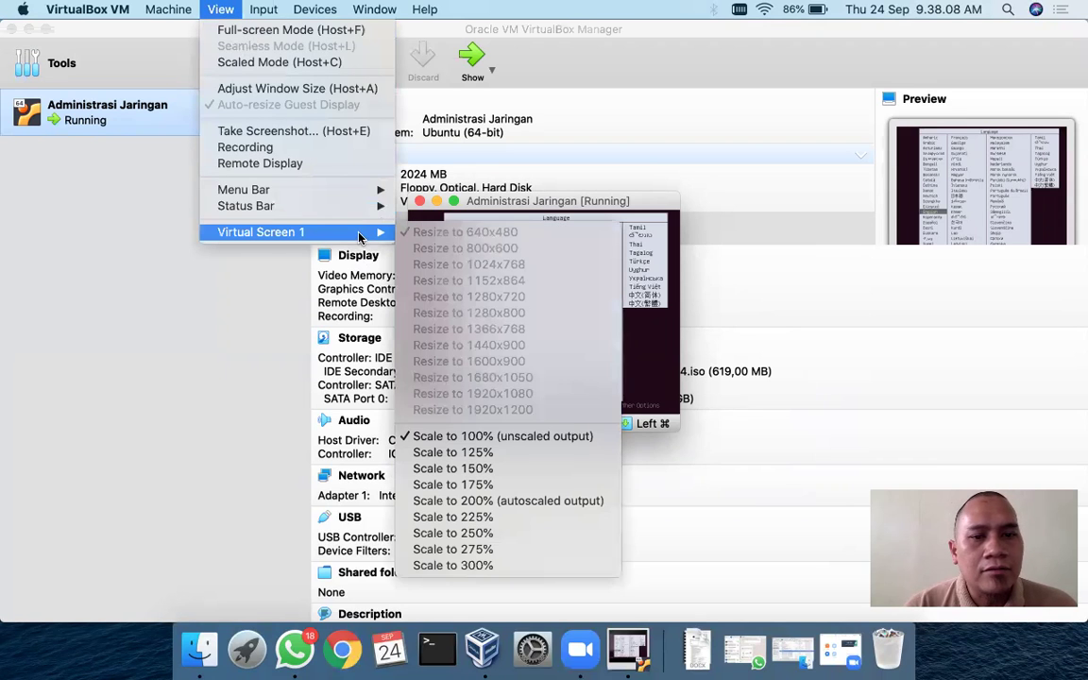
left_click(454, 502)
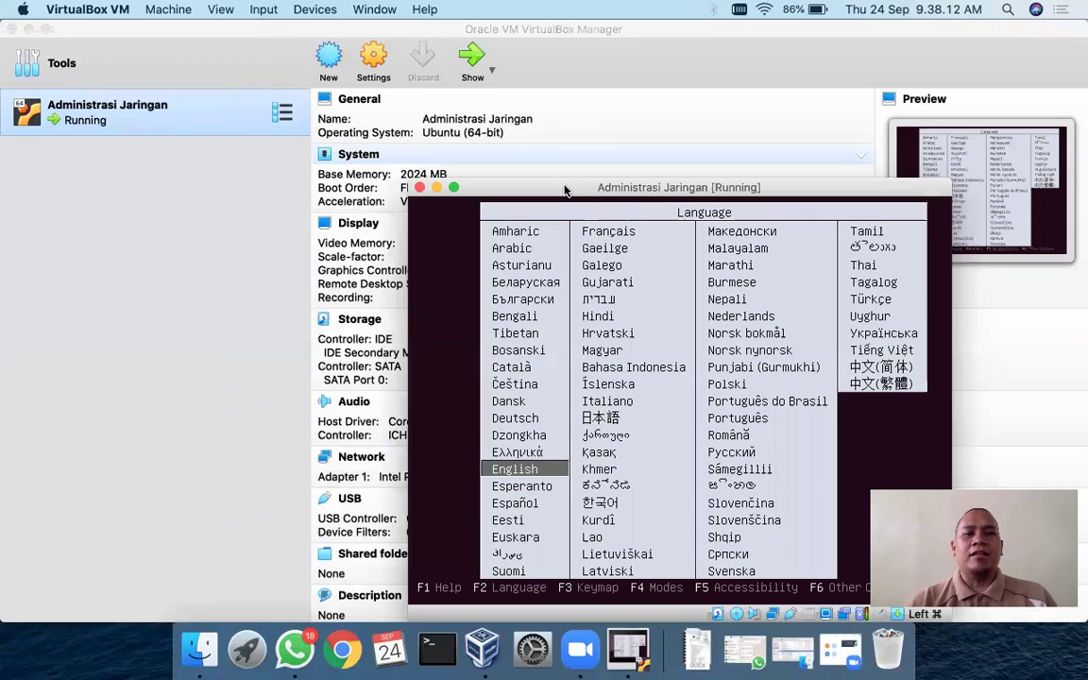
left_click_drag(565, 191, 412, 142)
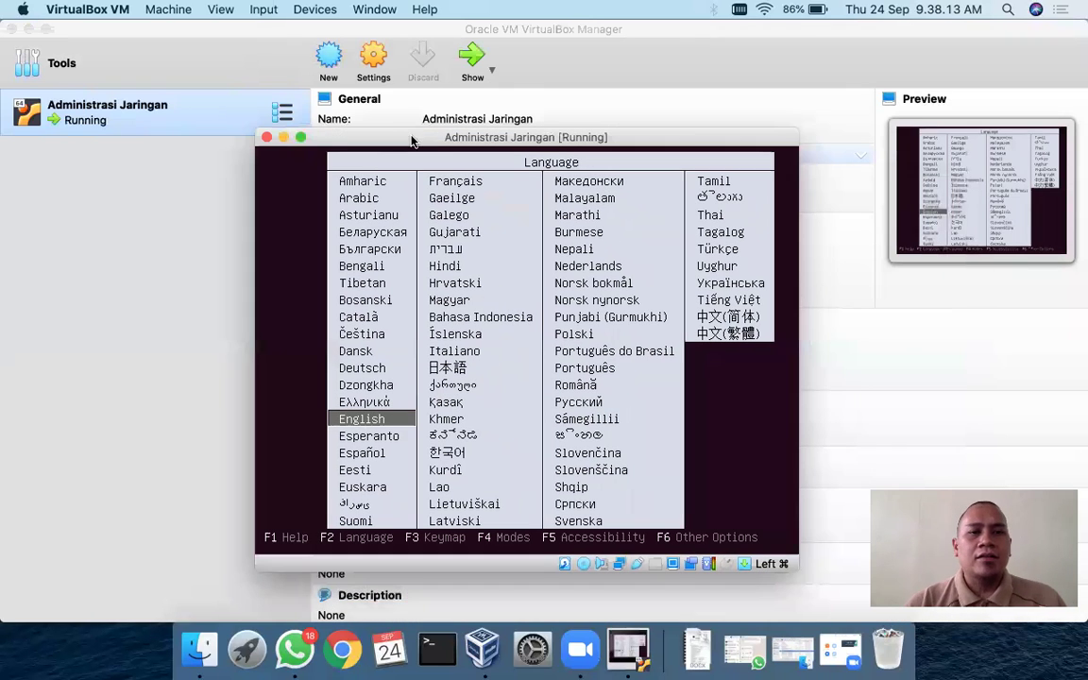
left_click(301, 138)
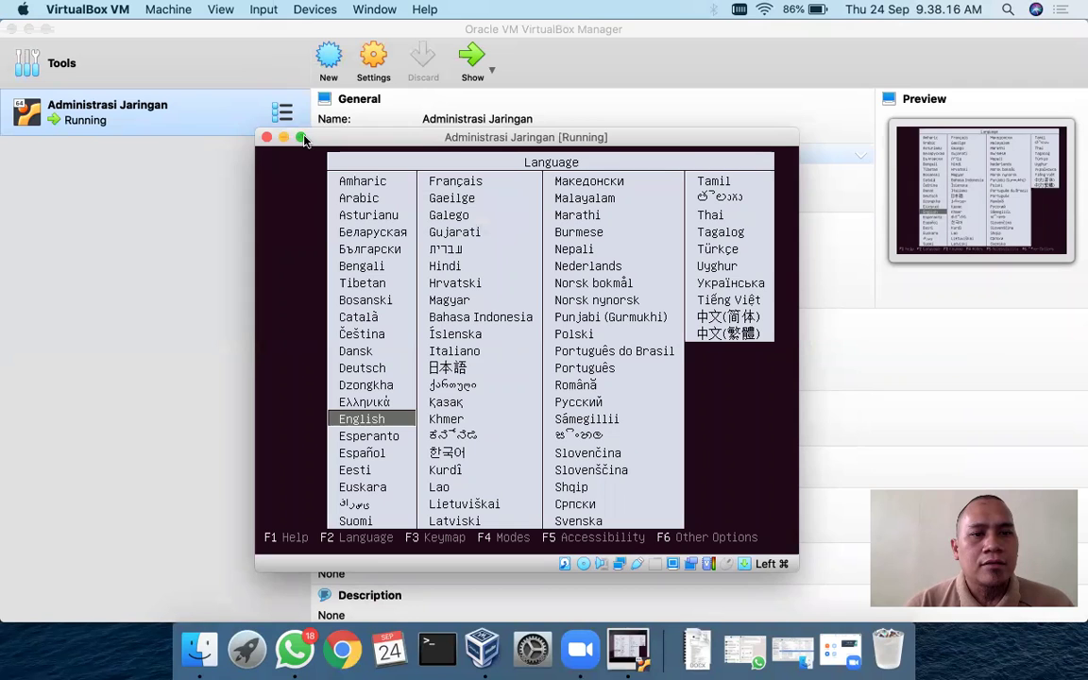
left_click(301, 138)
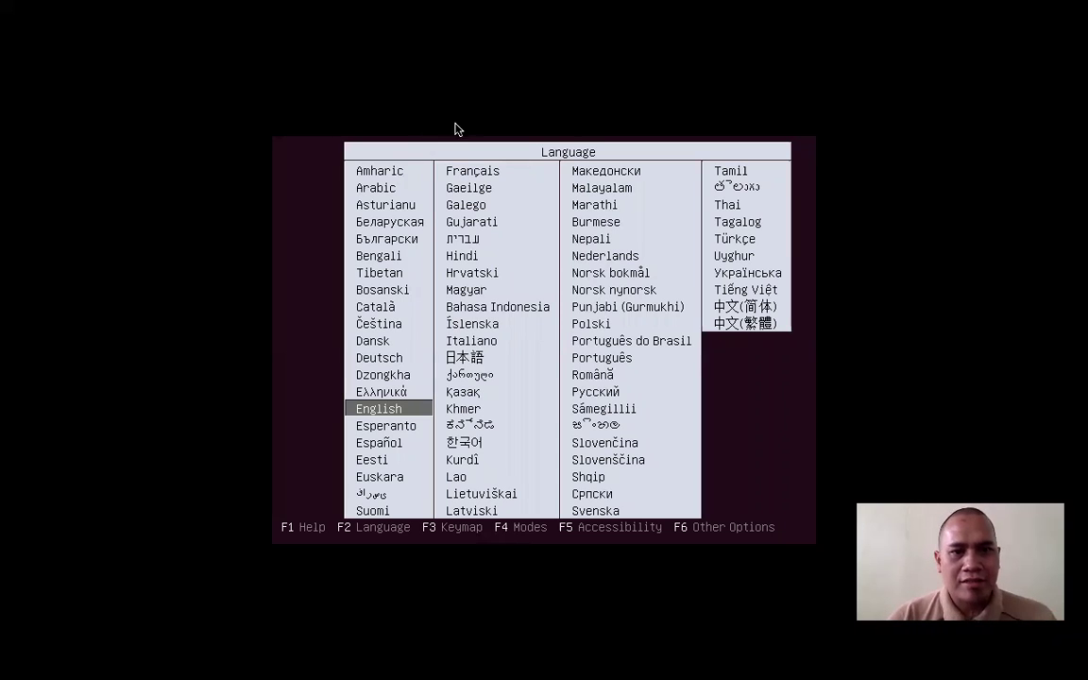
- Choose English as the boot language and launch Install Ubuntu Server, dismissing the mouse pointer integration notice
key("Down")
key("Up")
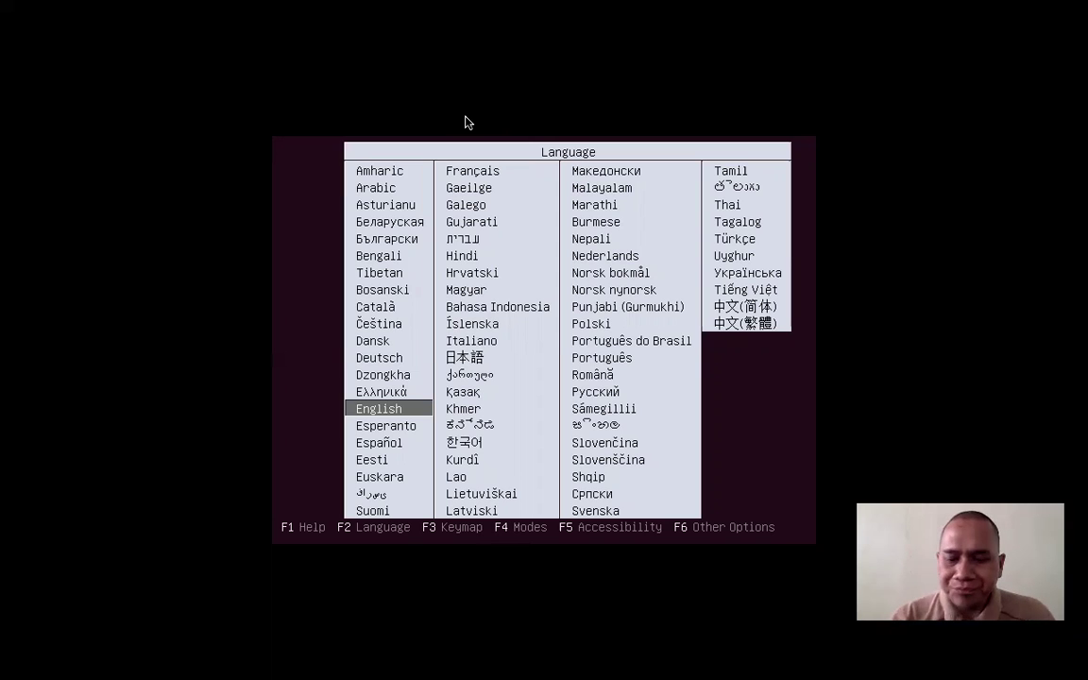
key("Return")
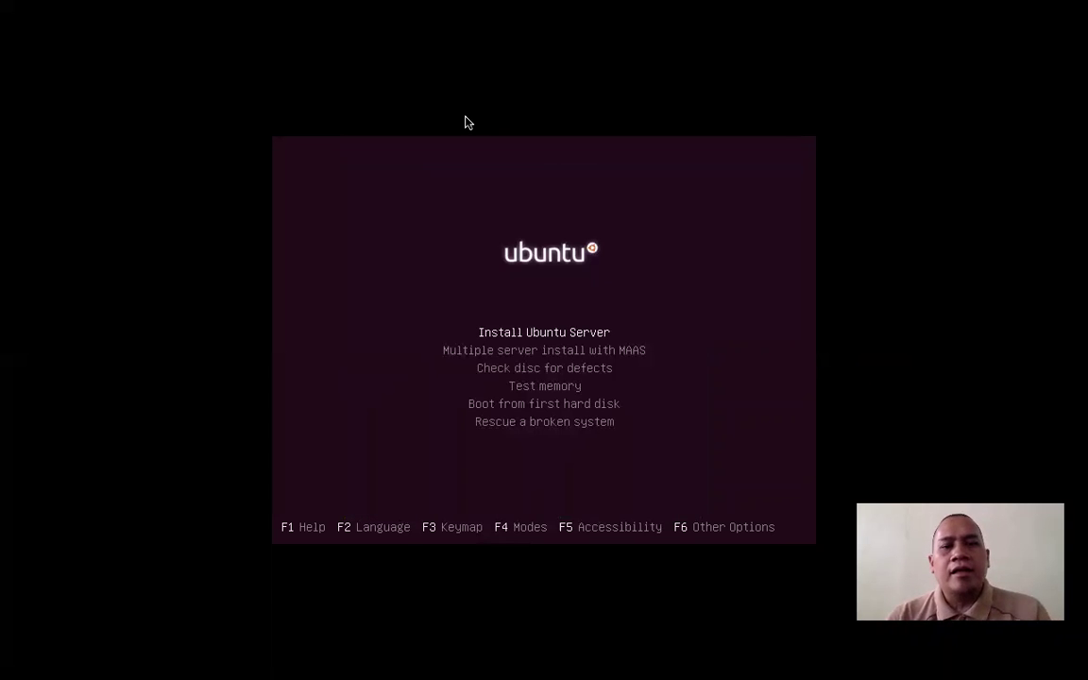
key("Down")
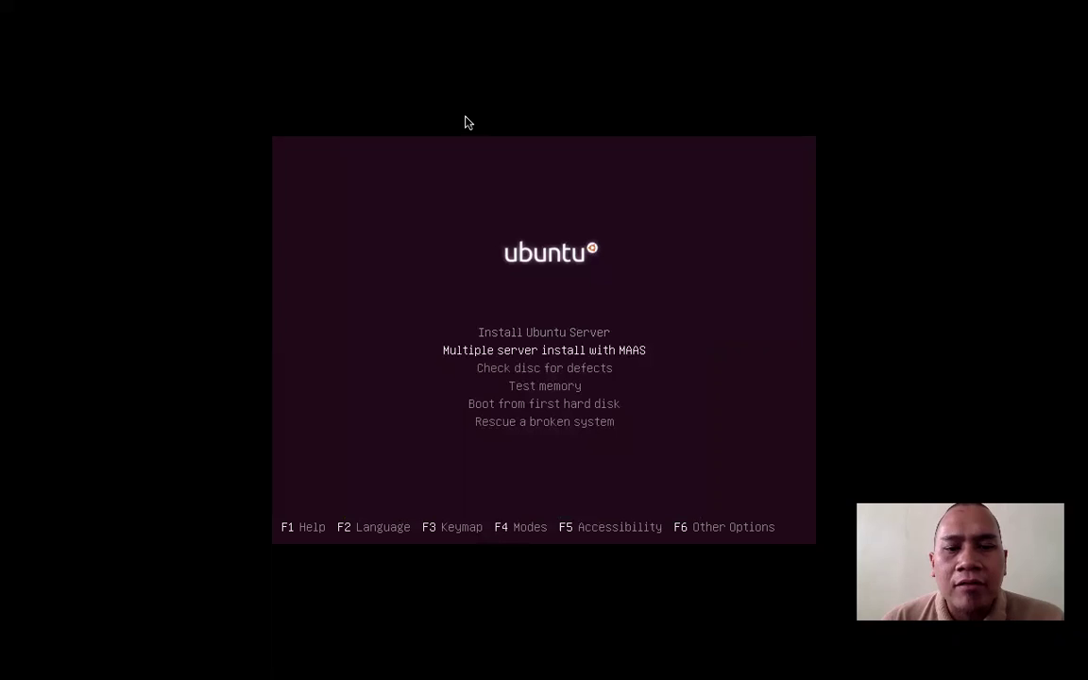
key("Up")
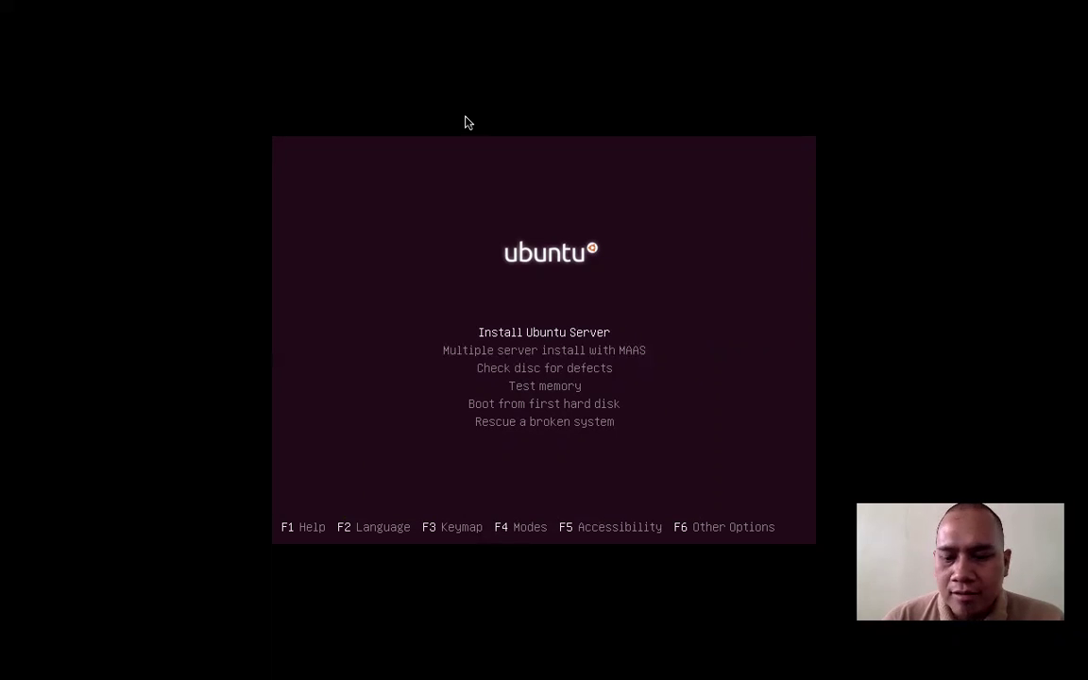
key("Return")
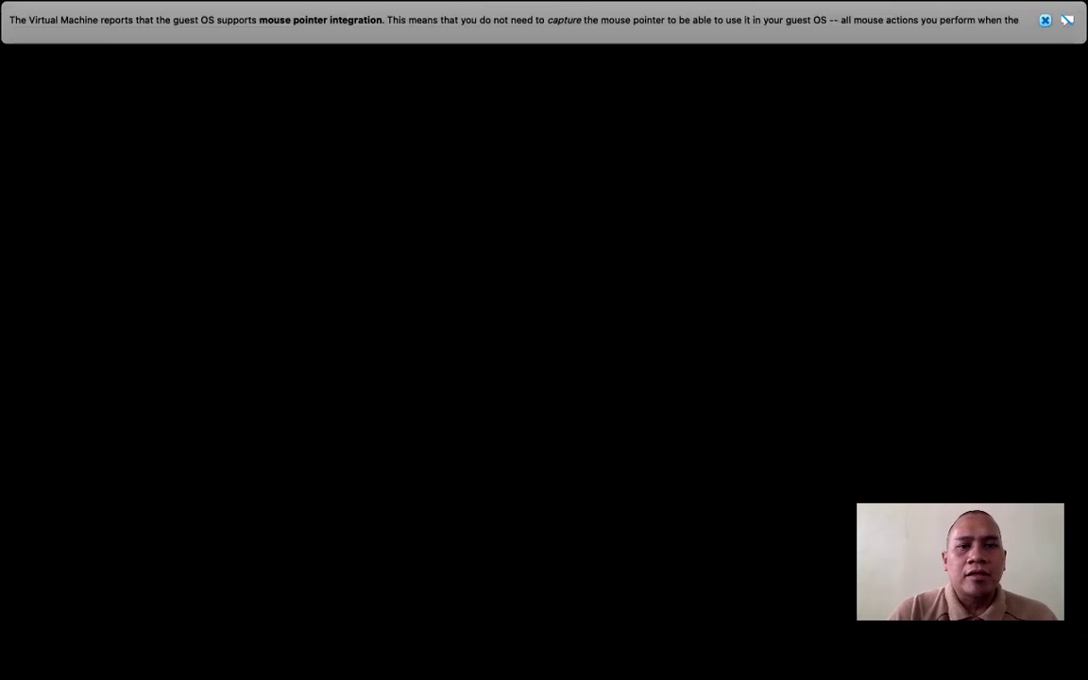
left_click(1046, 20)
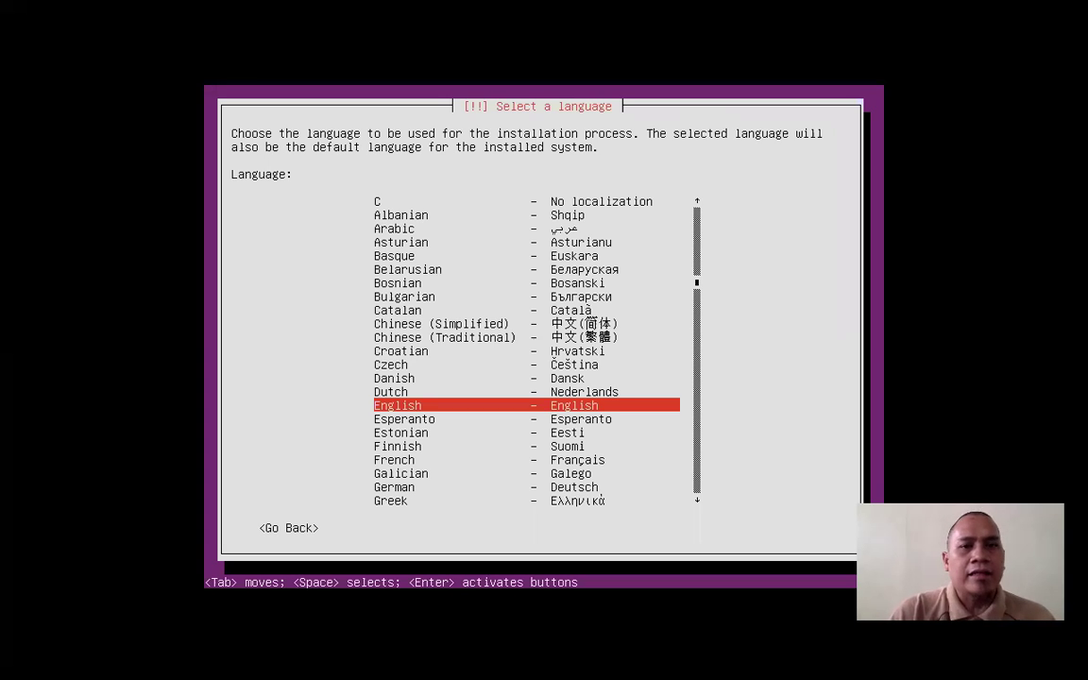
- Select English as the installation language and United States as the location
key("Up")
key("Down")
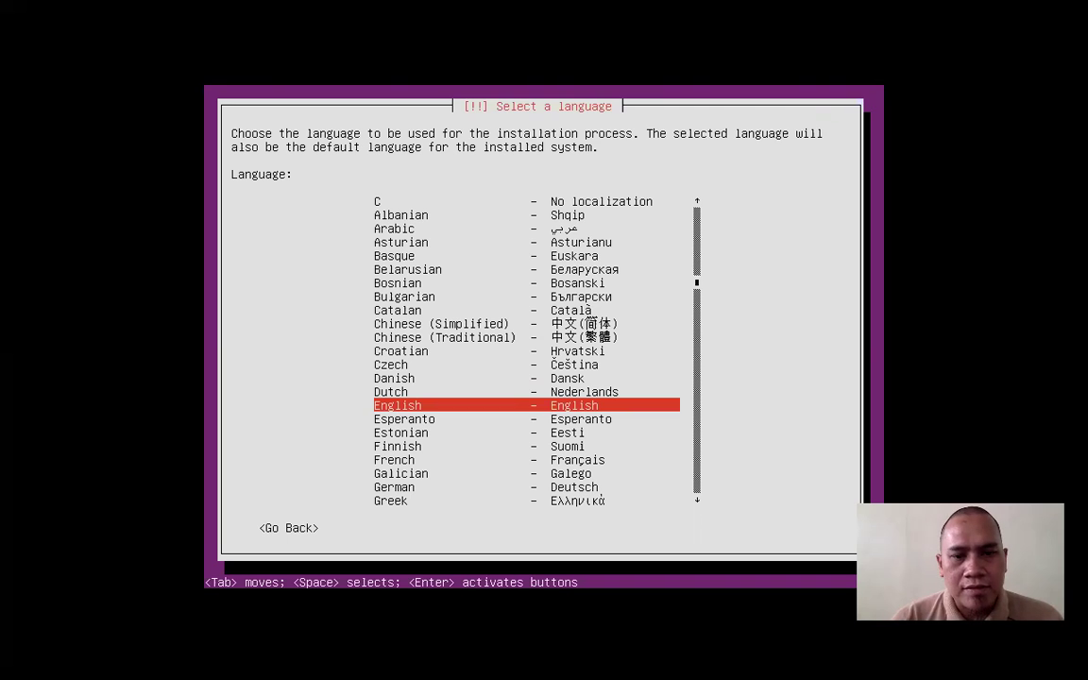
key("Return")
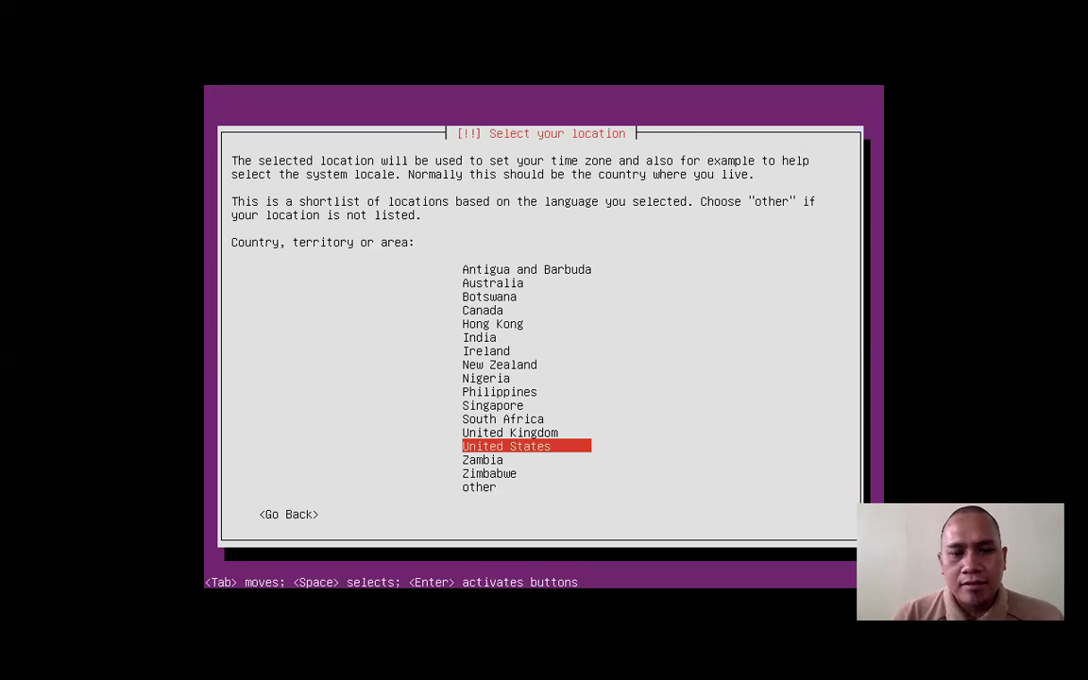
key("Return")
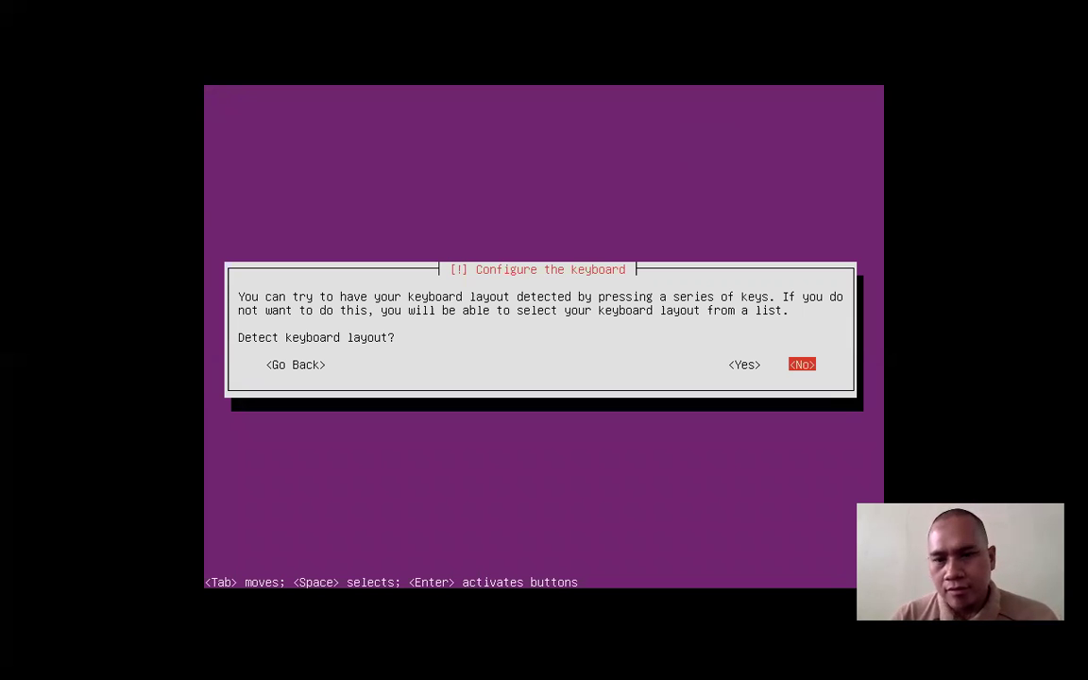
- Decline keyboard layout detection and choose English (US) as both the keyboard's country of origin and its layout
key("Return")
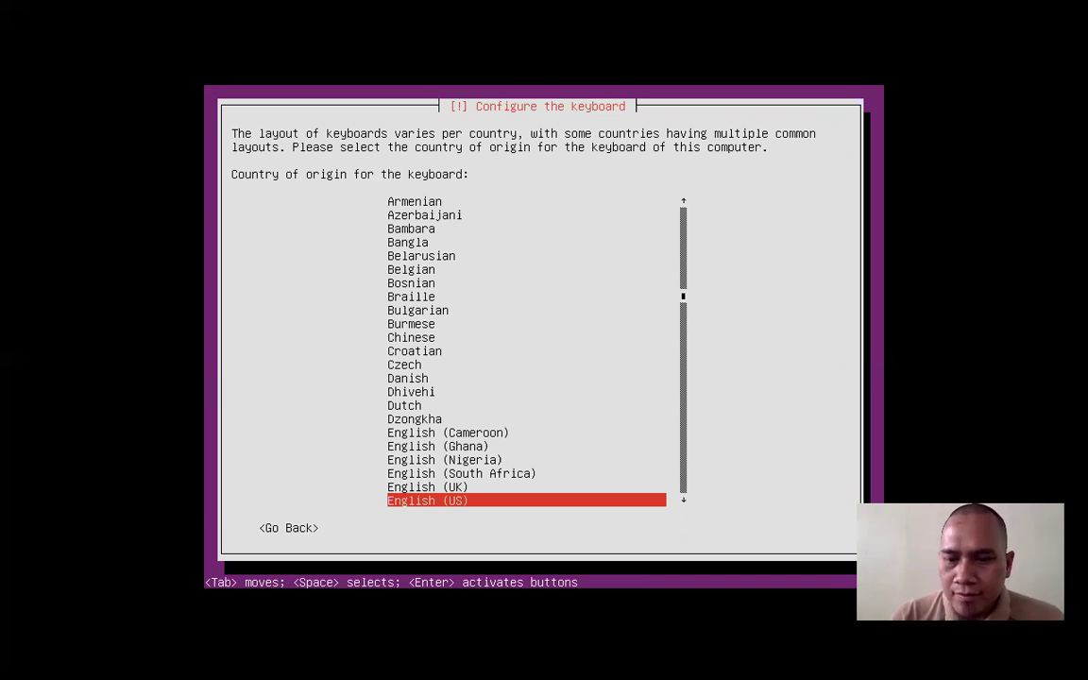
key("Return")
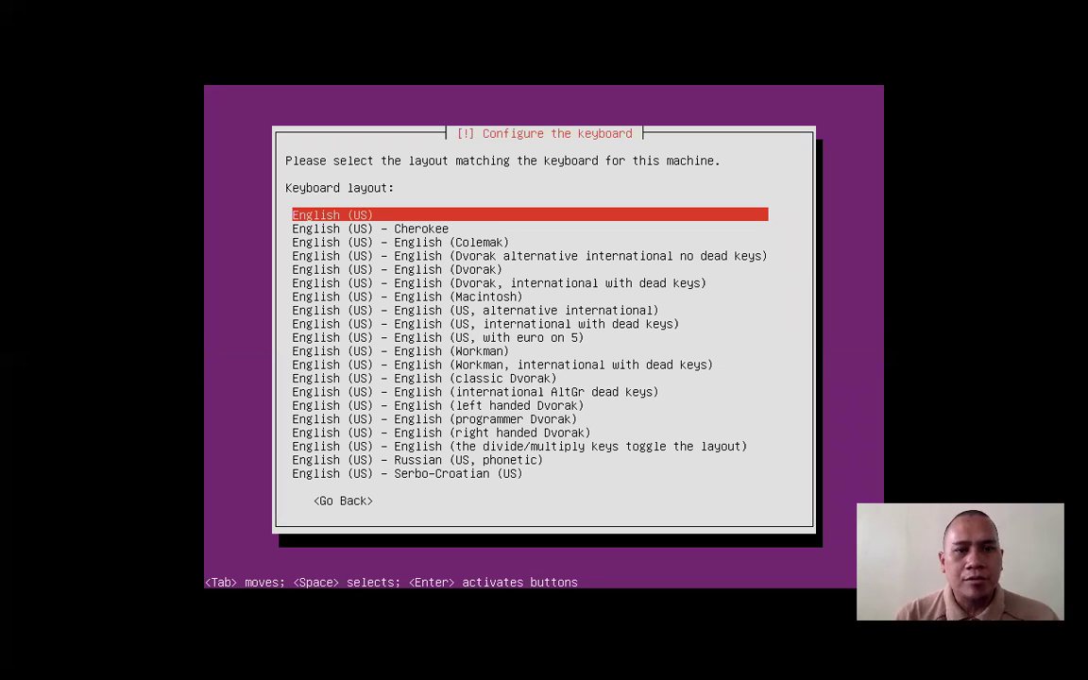
key("Return")
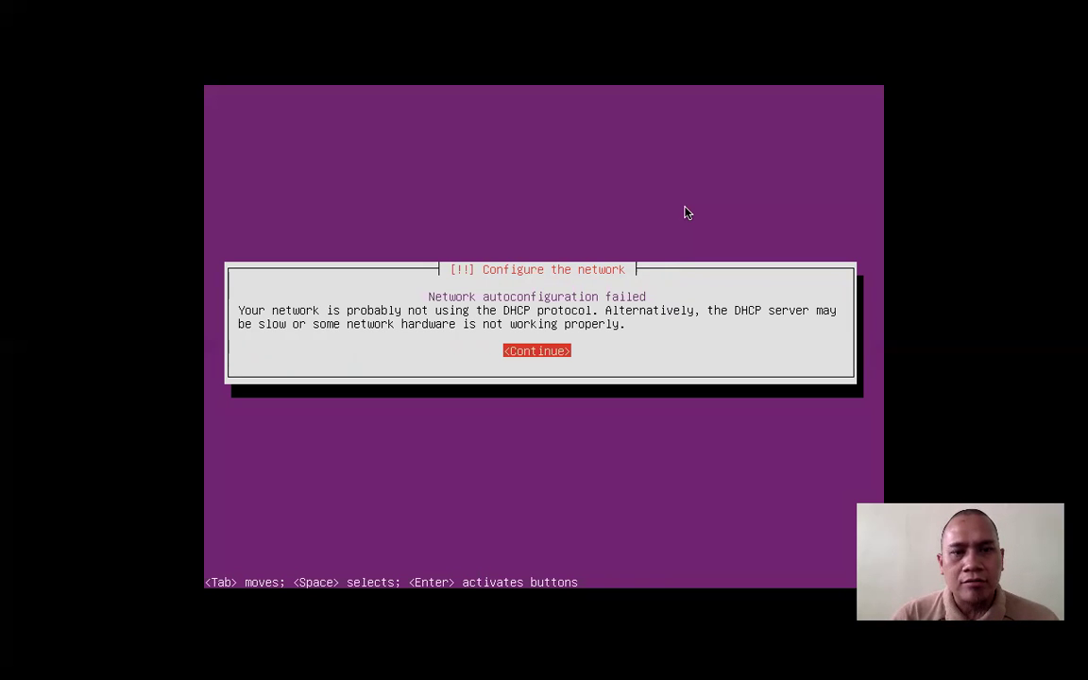
- Choose not to configure the network at this time and accept ubuntu as the hostname
key("Return")
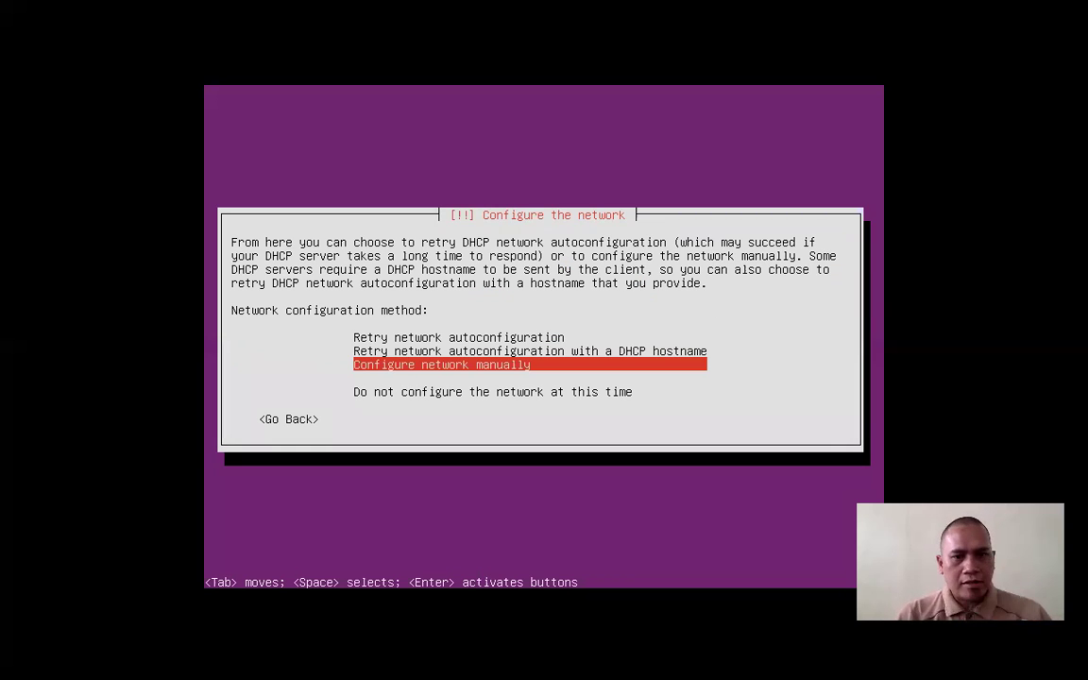
key("Down")
key("Down")
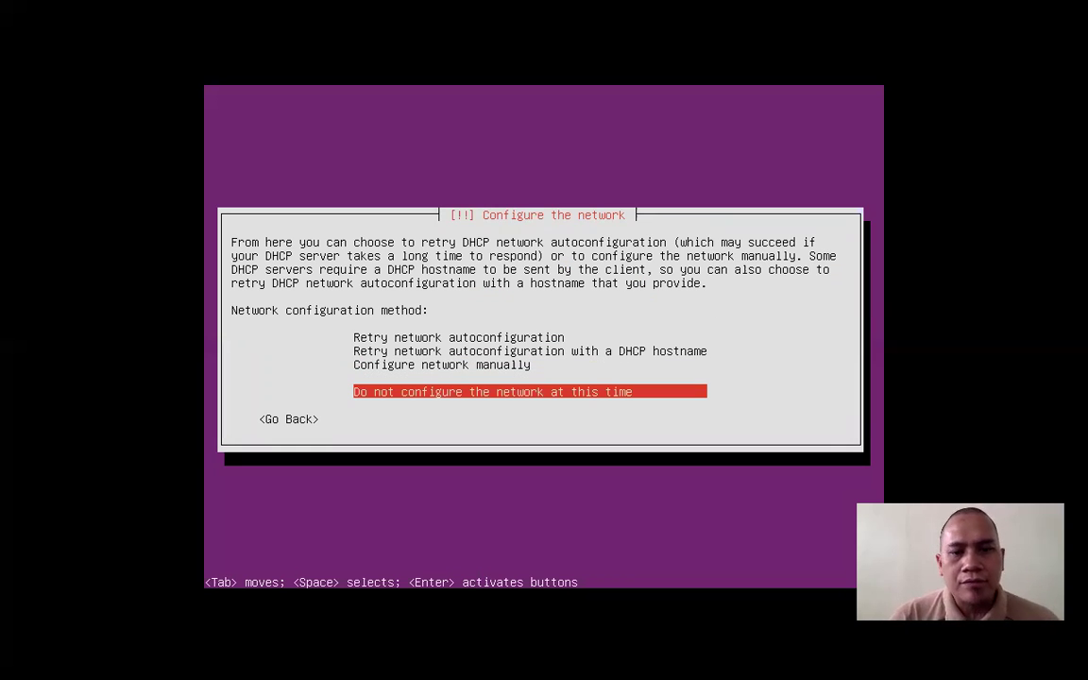
key("Return")
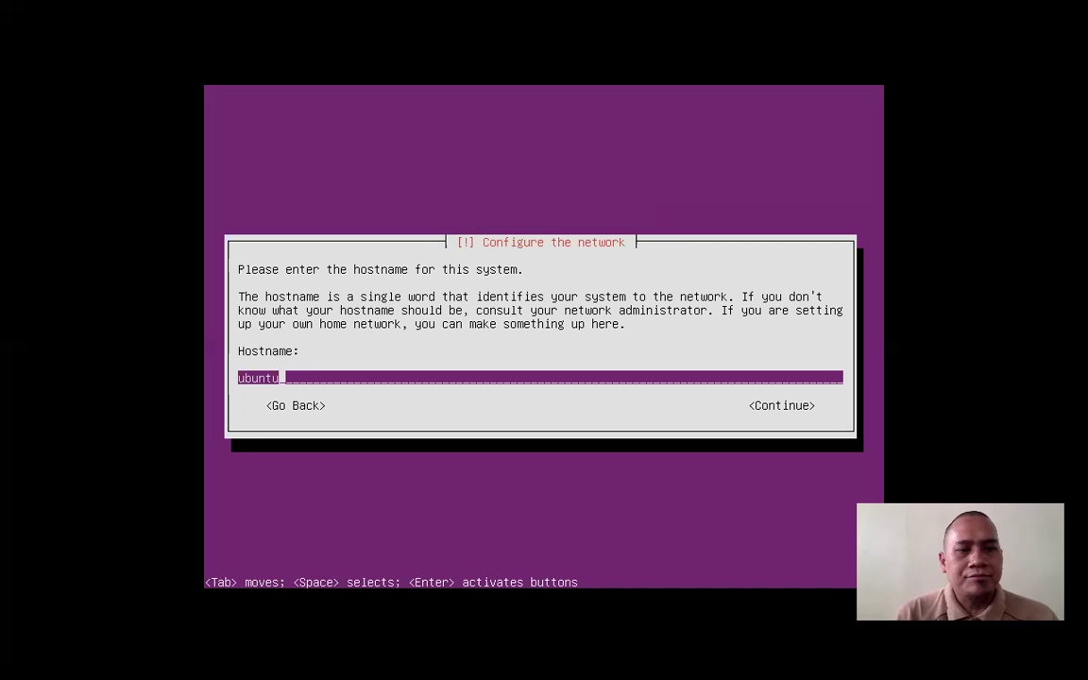
key("Return")
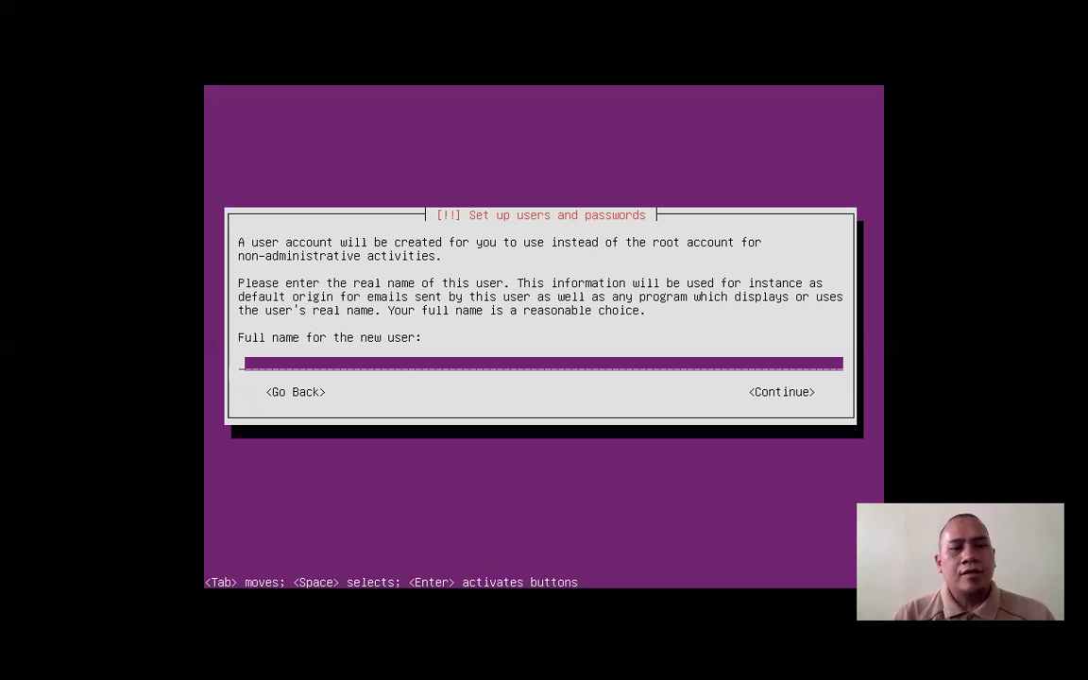
- Enter ubuntu as the new user's full name and accept ubuntu as the account username
type("ubuntu")
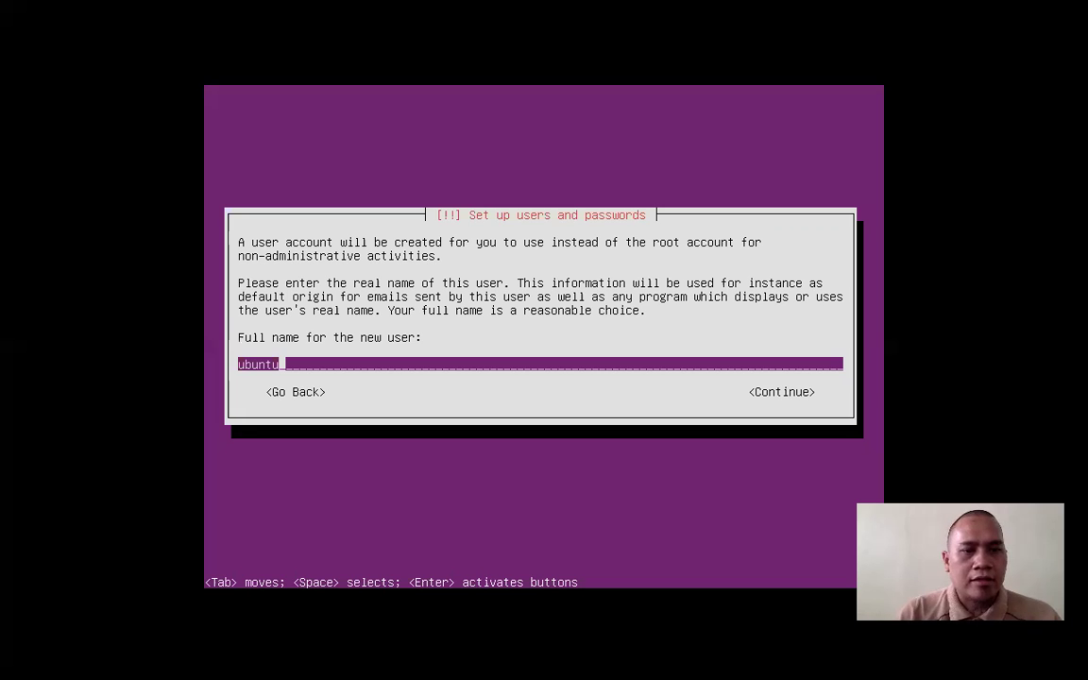
key("Return")
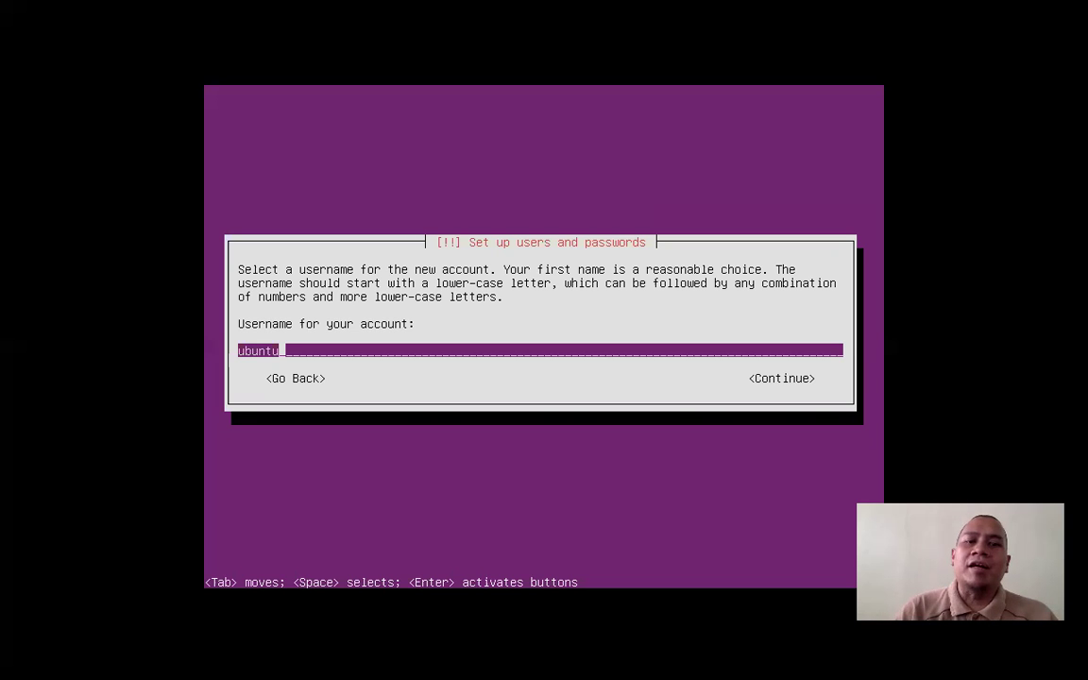
key("Return")
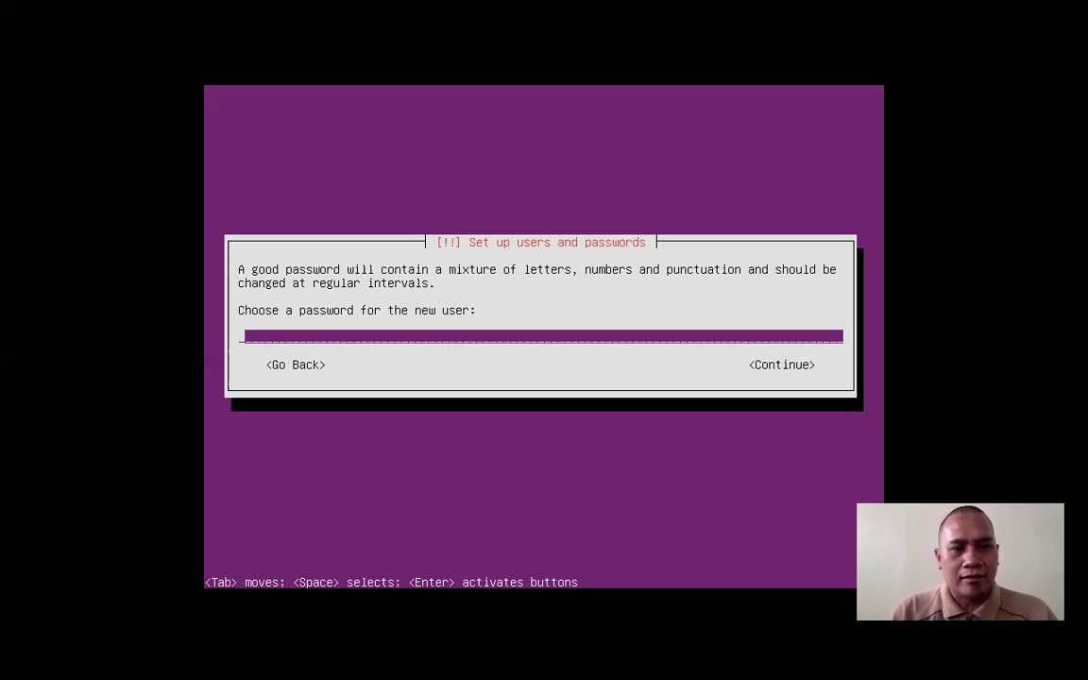
- Enter and verify the new user's account password, agreeing to use a weak password
type("******")
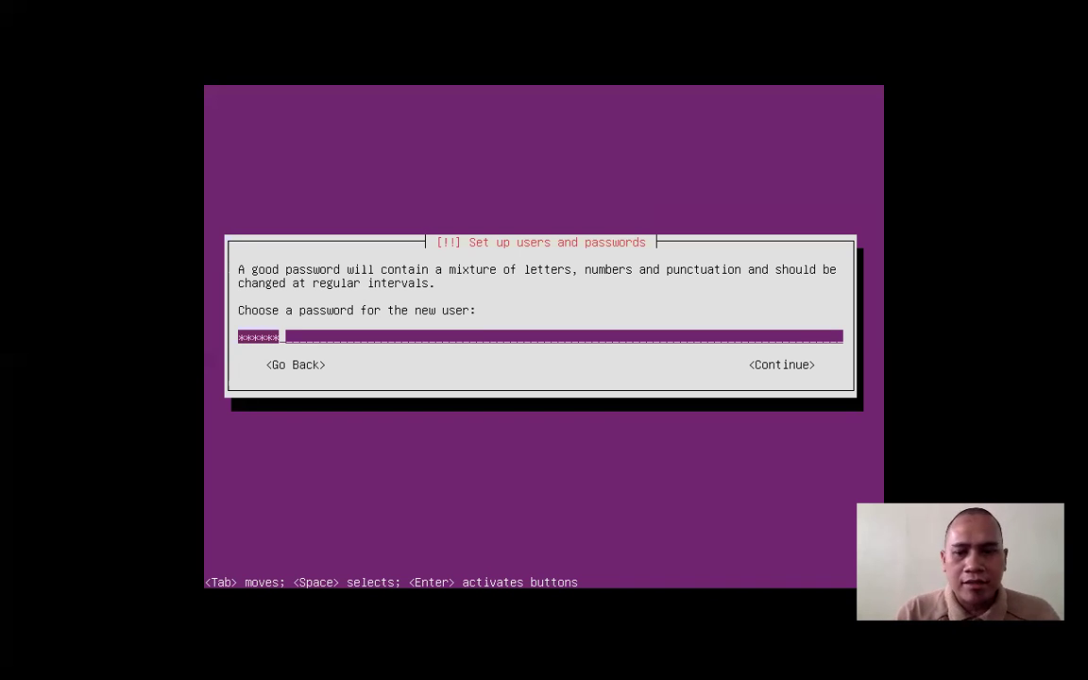
key("Return")
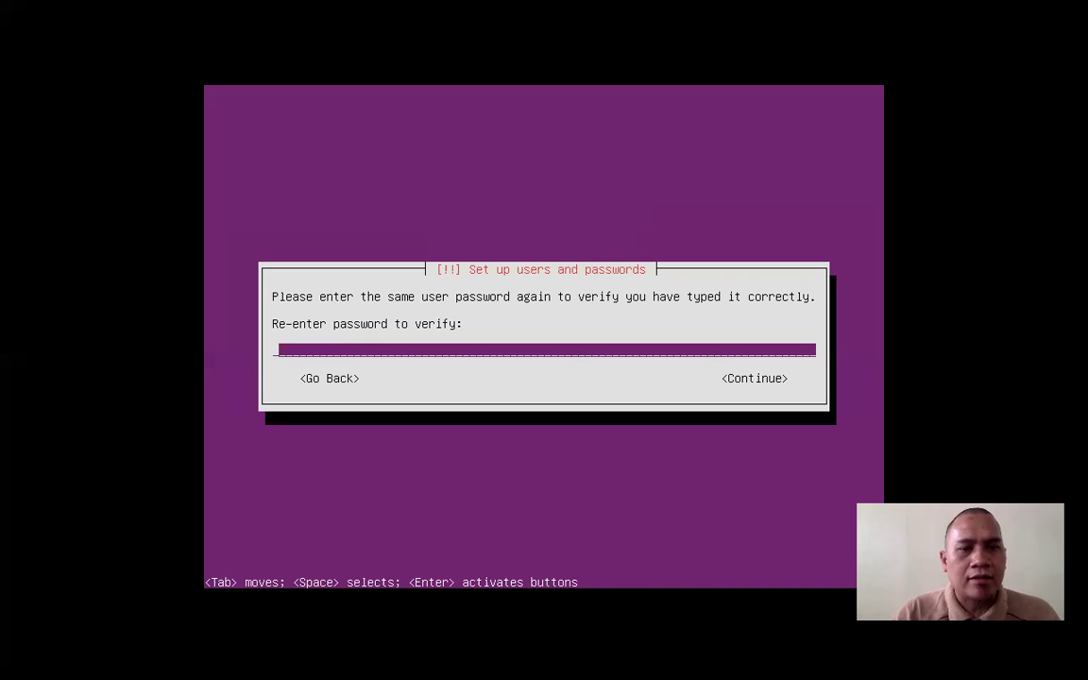
type("******")
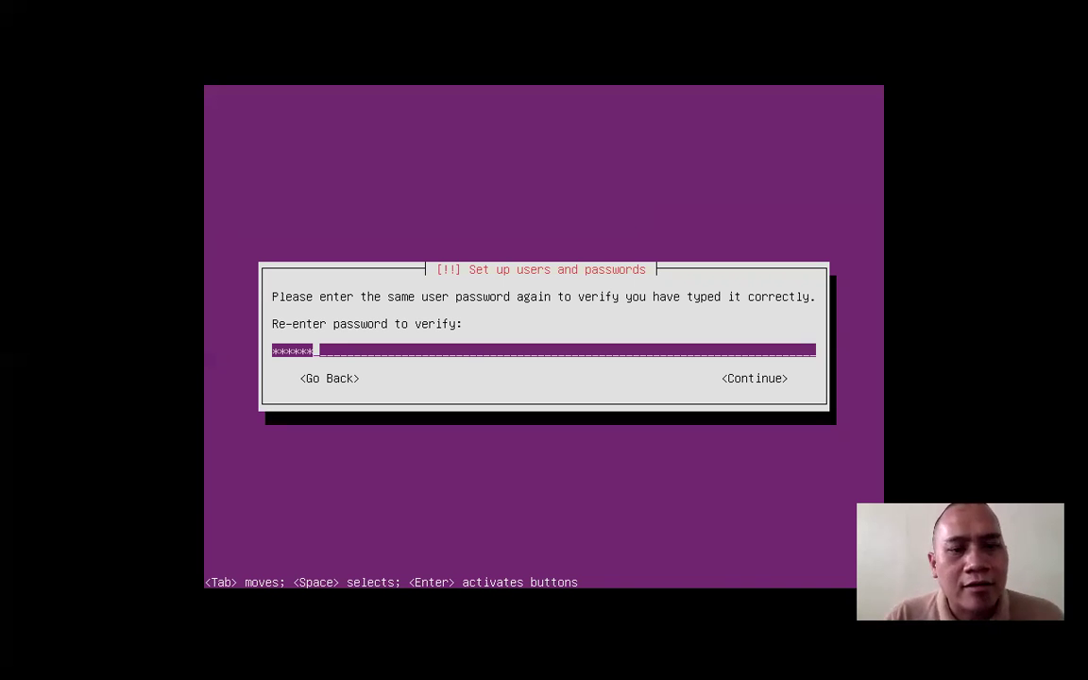
key("Return")
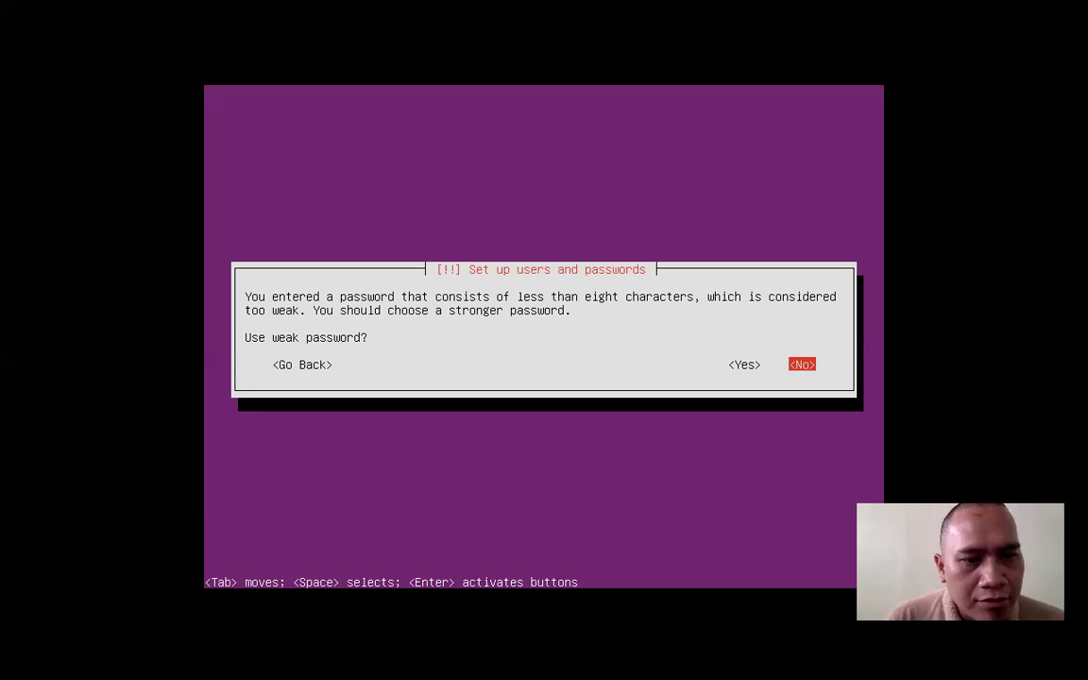
key("Left")
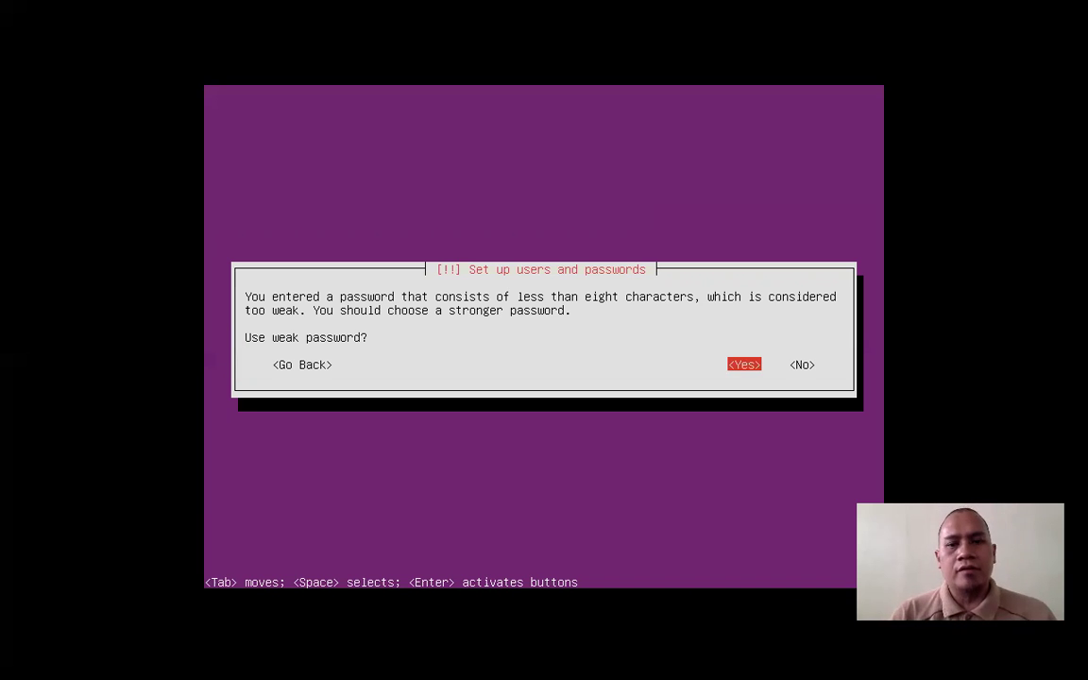
key("Return")
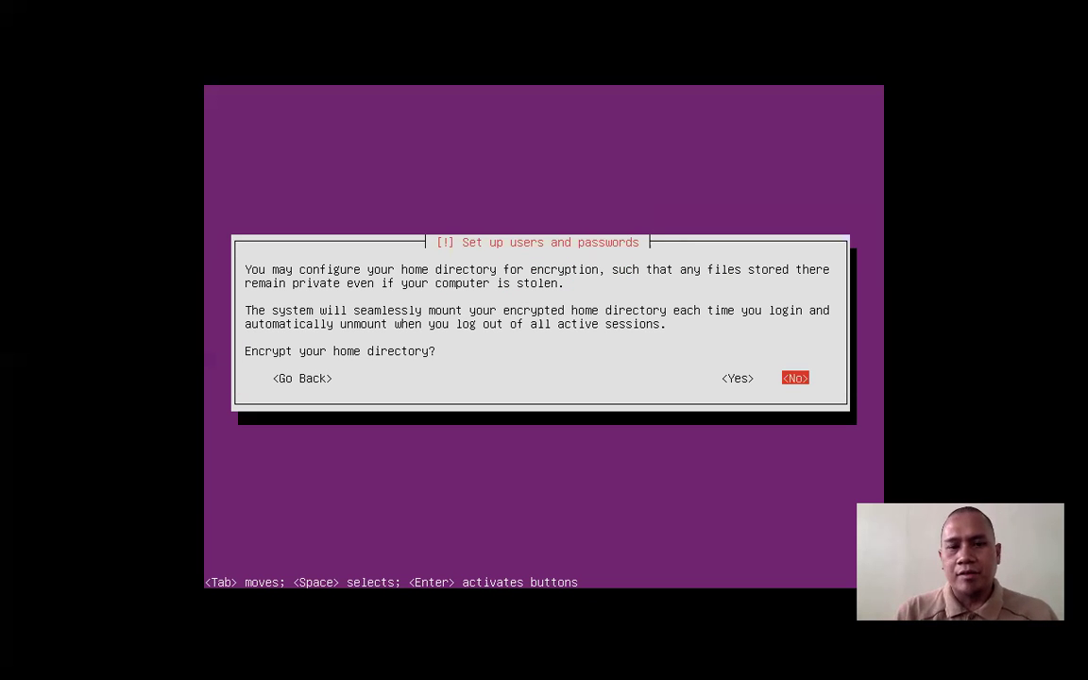
- Decline encryption of the home directory and select the Eastern time zone
key("Return")
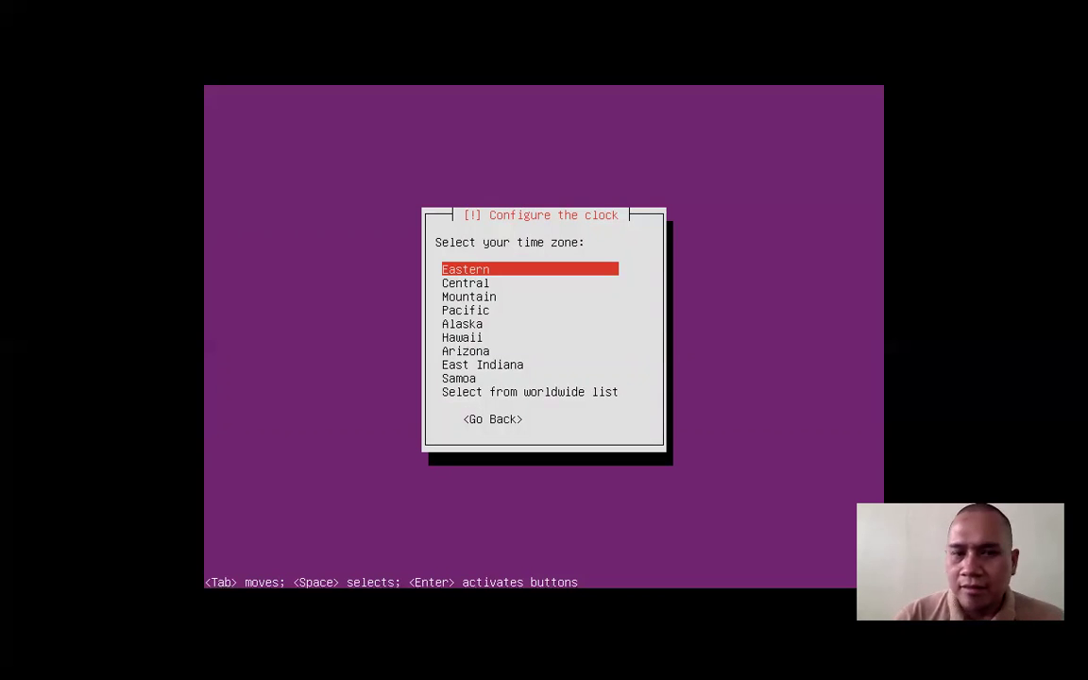
key("Return")
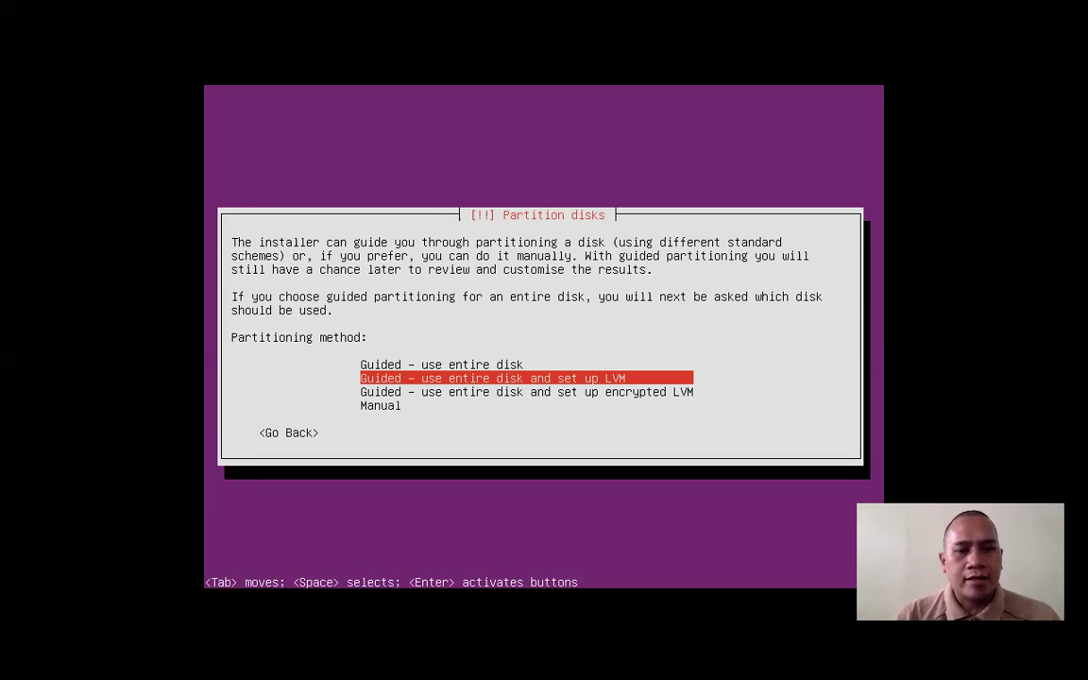
- Choose Manual as the disk partitioning method
key("Down")
key("Down")
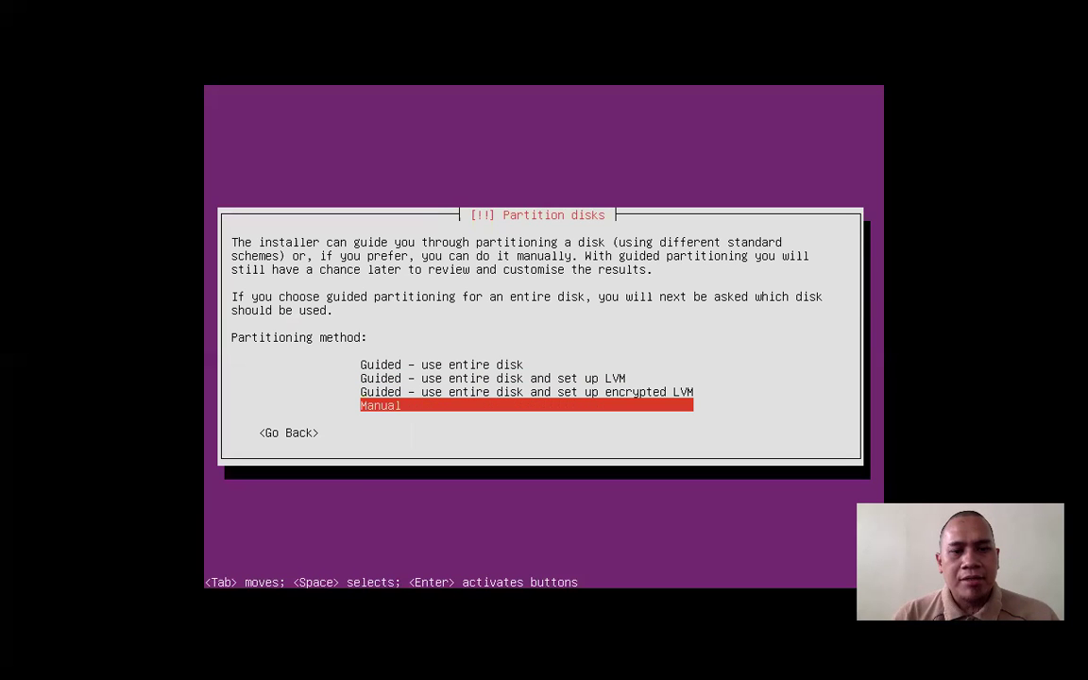
key("Up")
key("Up")
key("Up")
key("Down")
key("Down")
key("Down")
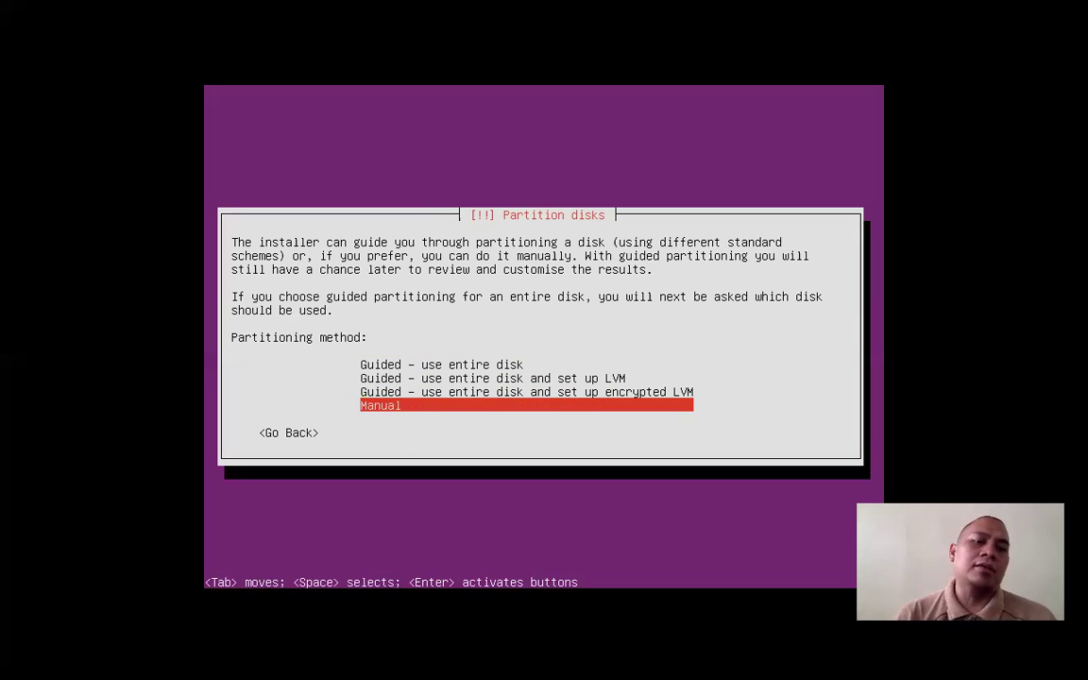
key("Up")
key("Up")
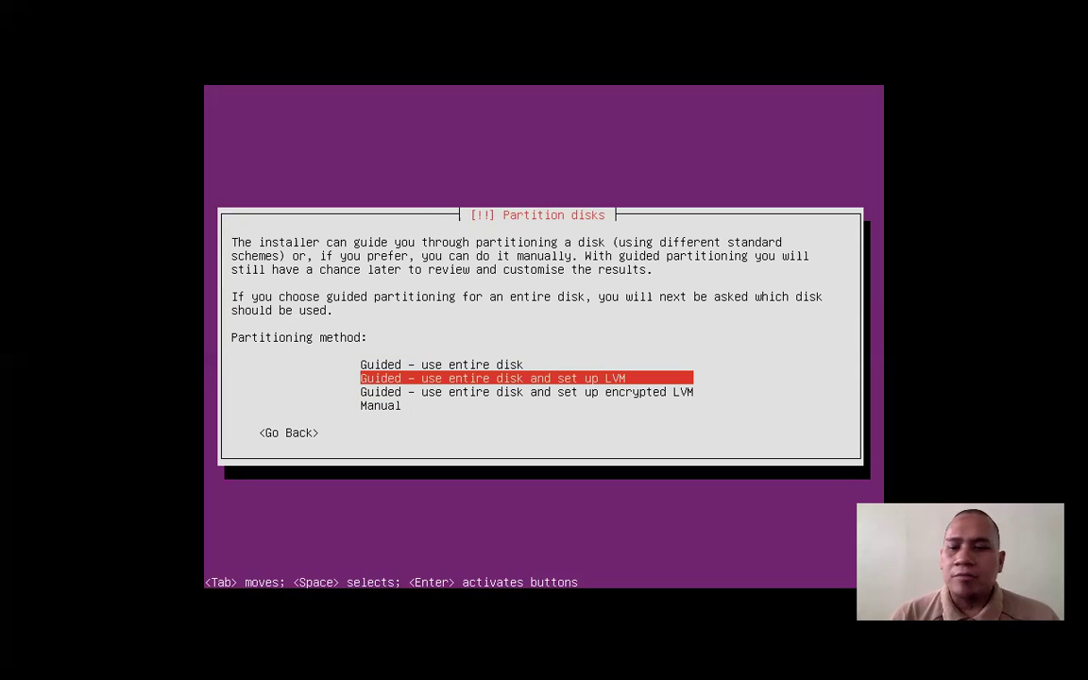
key("Down")
key("Down")
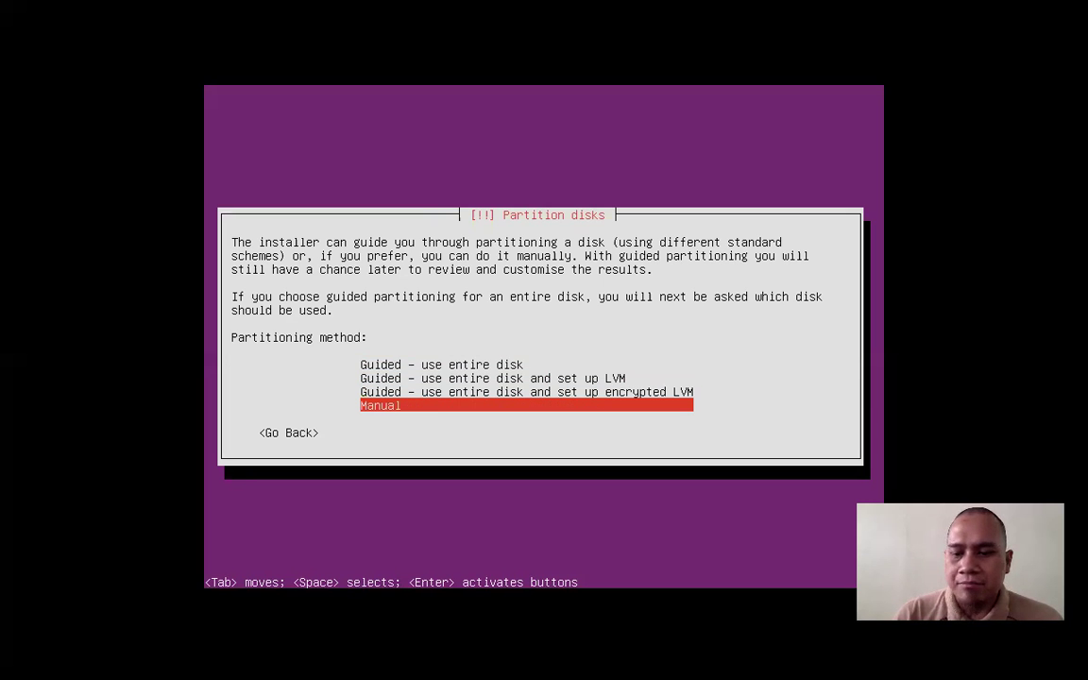
key("Return")
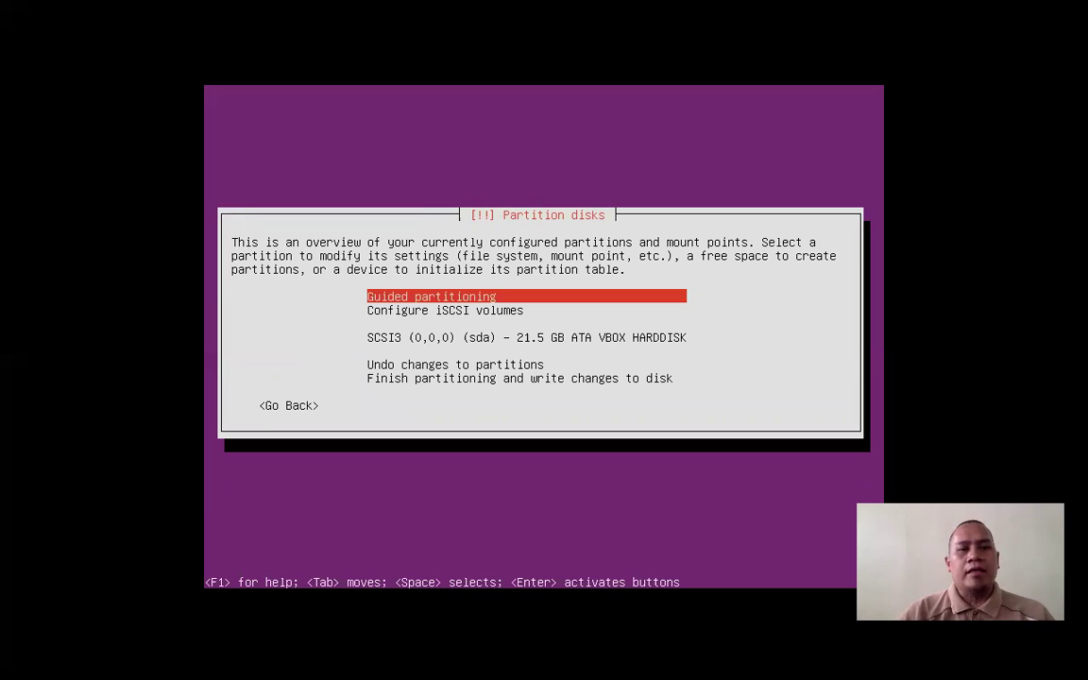
- Create a new empty partition table on the SCSI3 (sda) VBOX HARDDISK
key("Down")
key("Down")
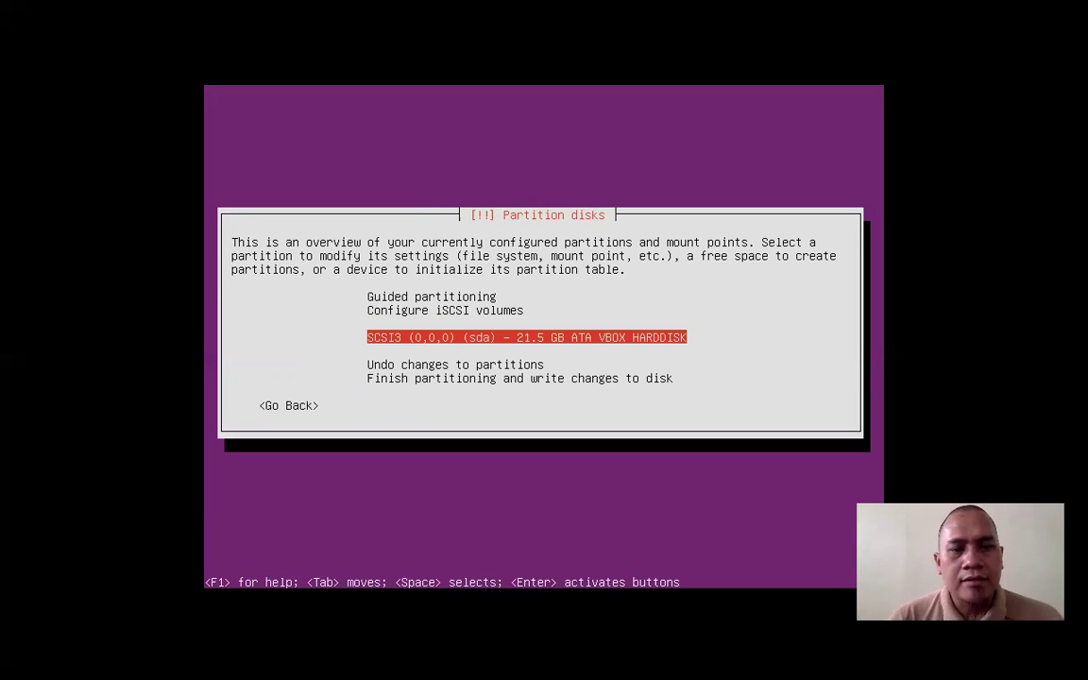
key("Return")
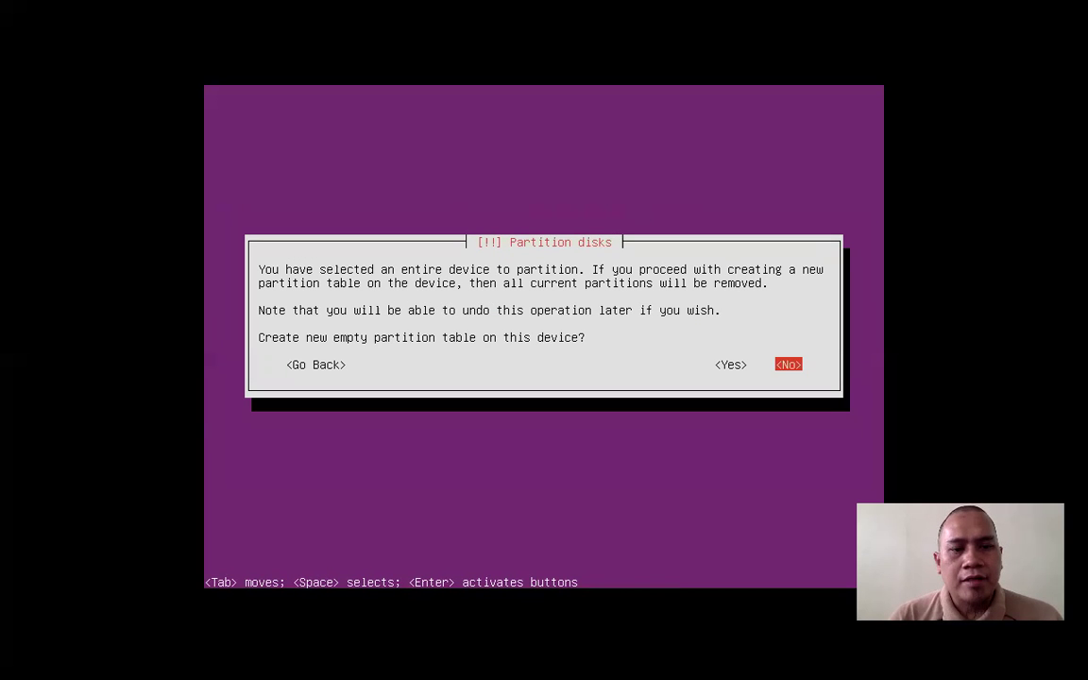
key("Left")
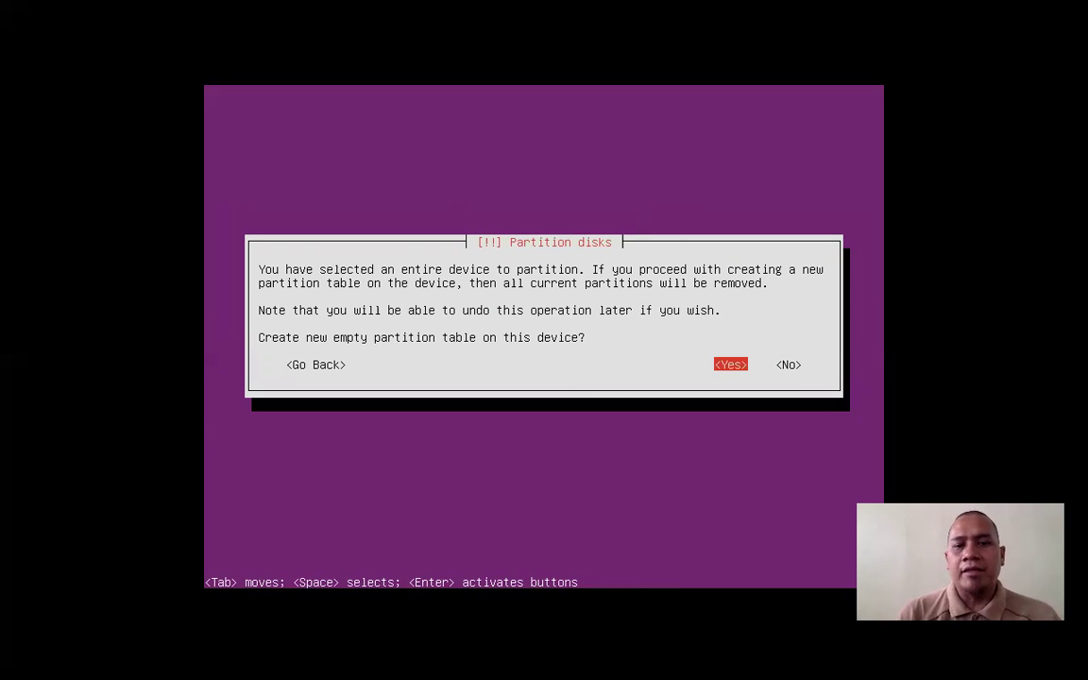
key("Return")
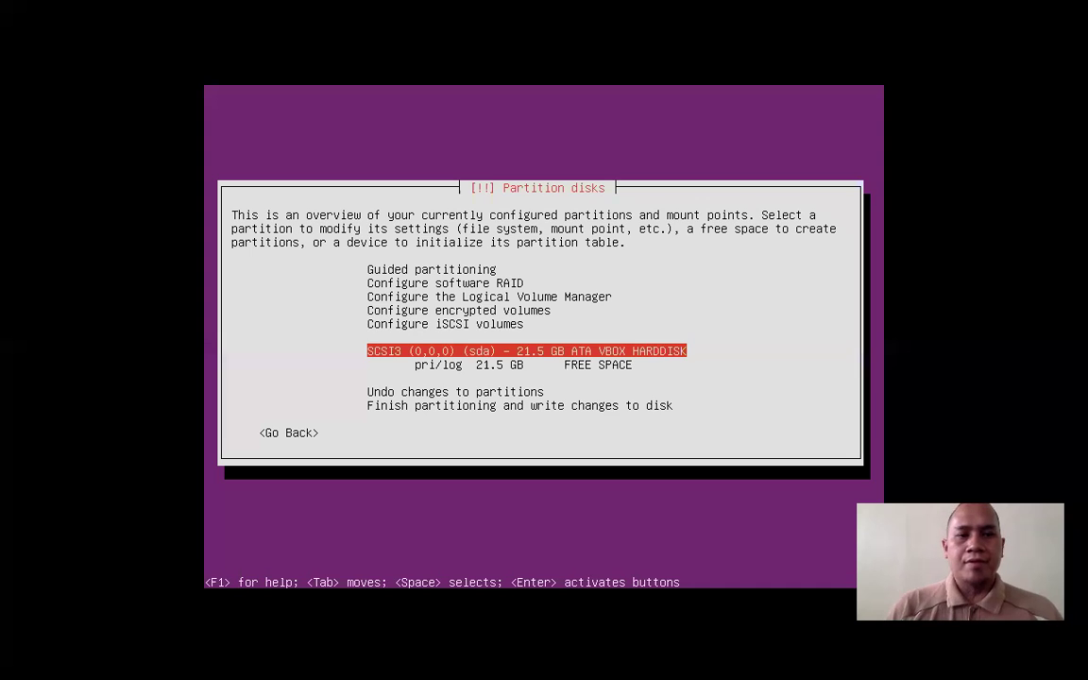
- Create a new 1.5 GB primary partition at the beginning of the sda disk's free space
key("Down")
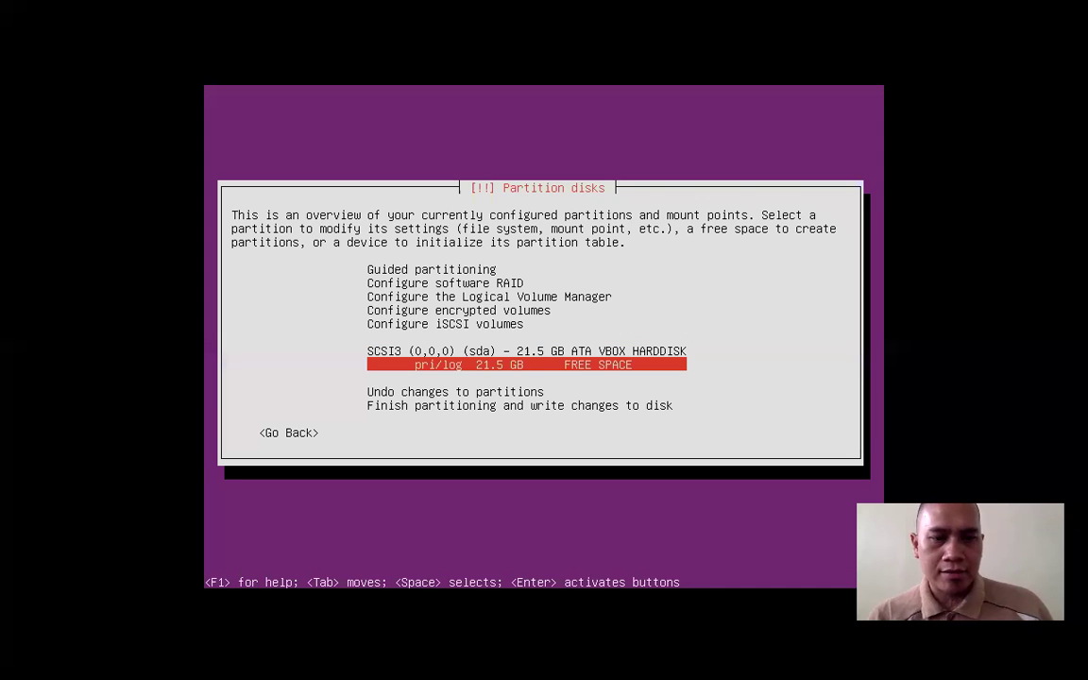
key("Up")
key("Down")
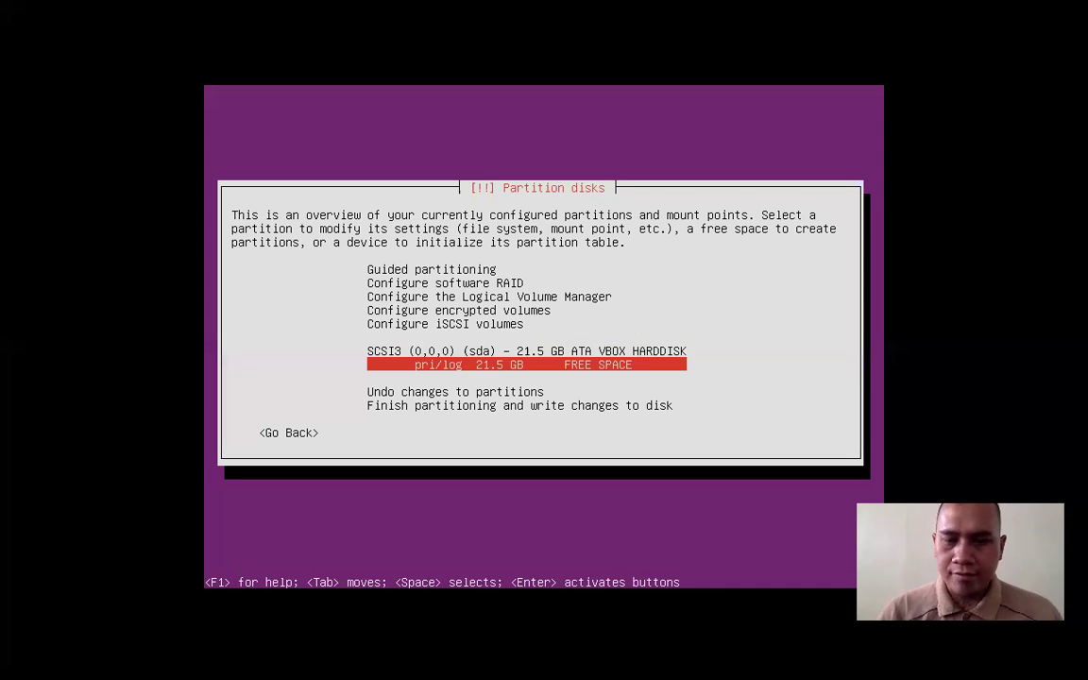
key("Return")
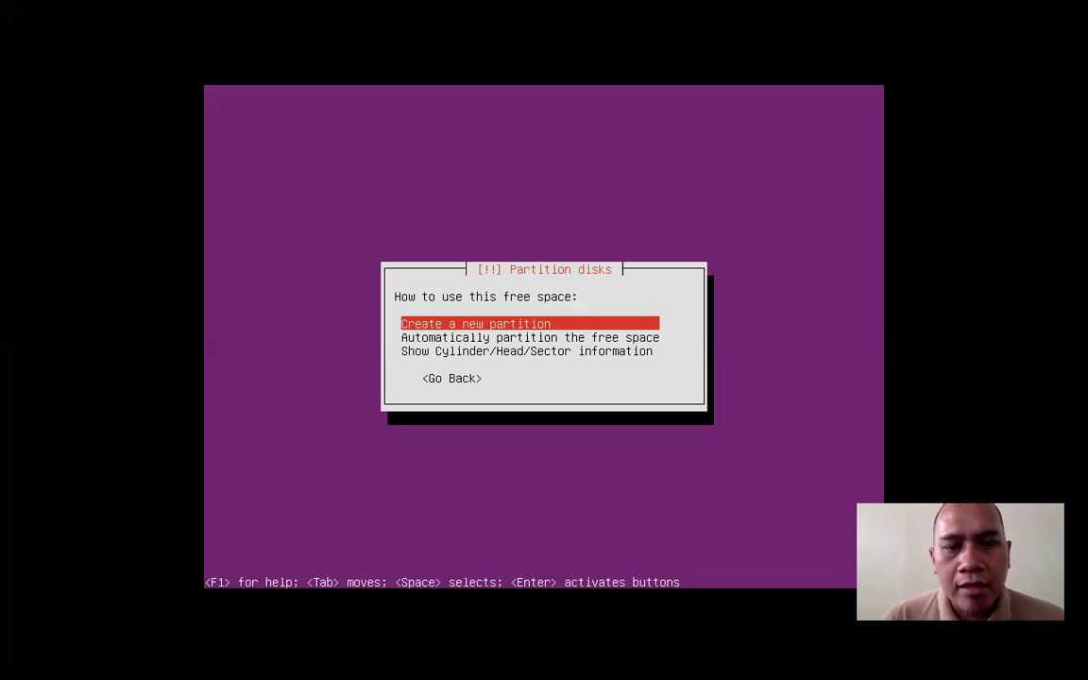
key("Return")
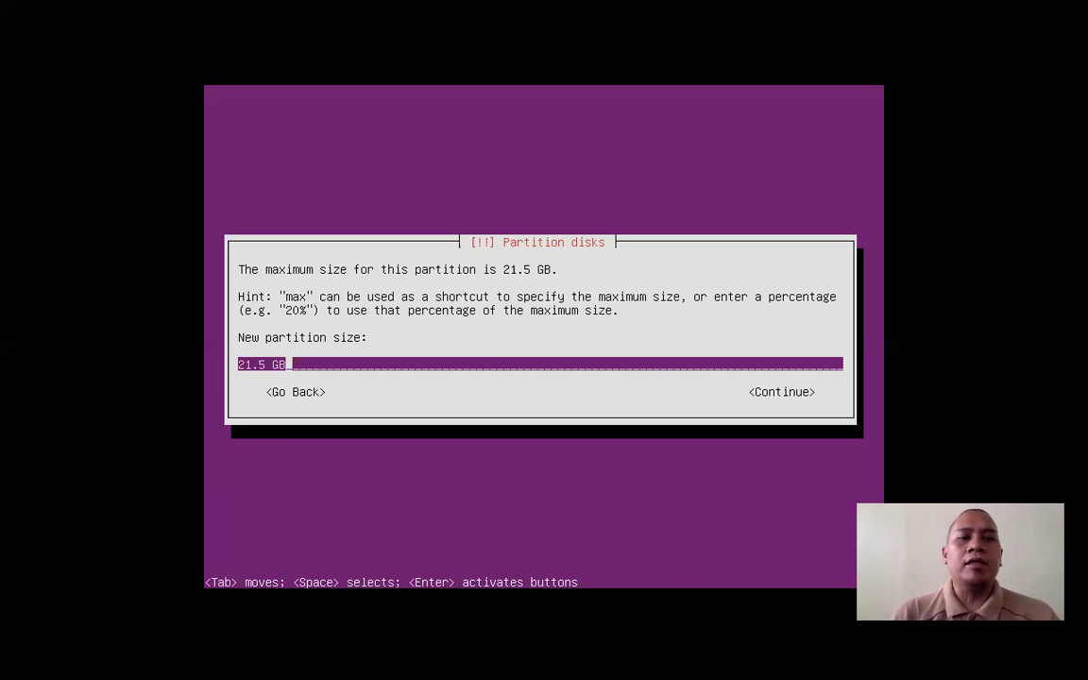
key("Left")
key("Left")
key("Left")
key("Left")
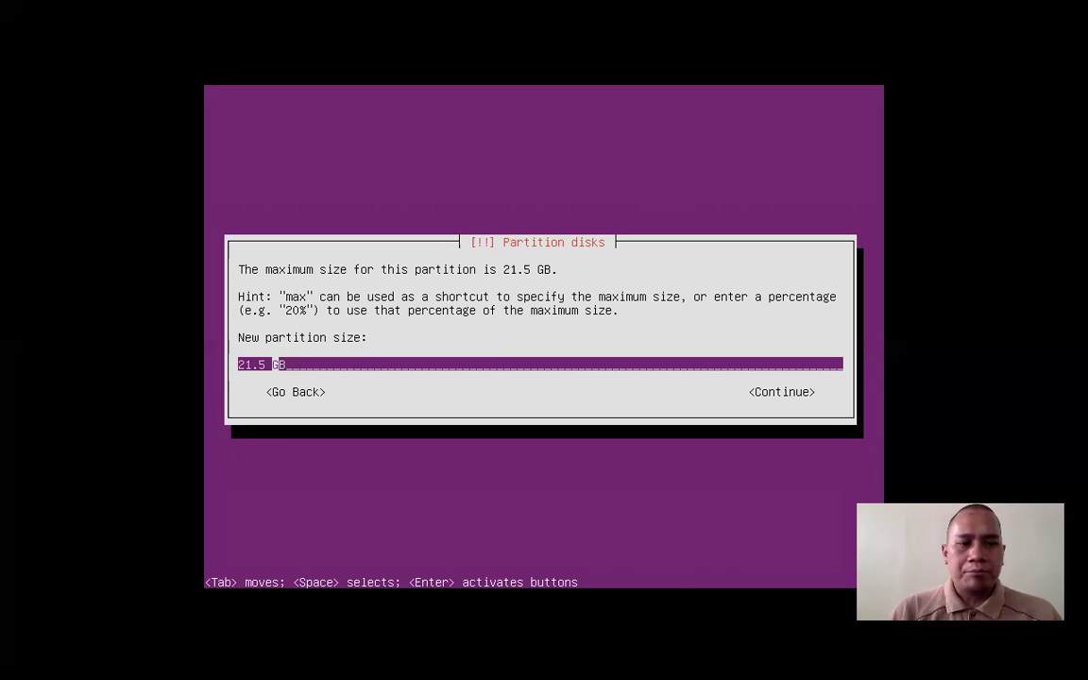
key("Left")
key("Left")
key("Left")
key("Delete")
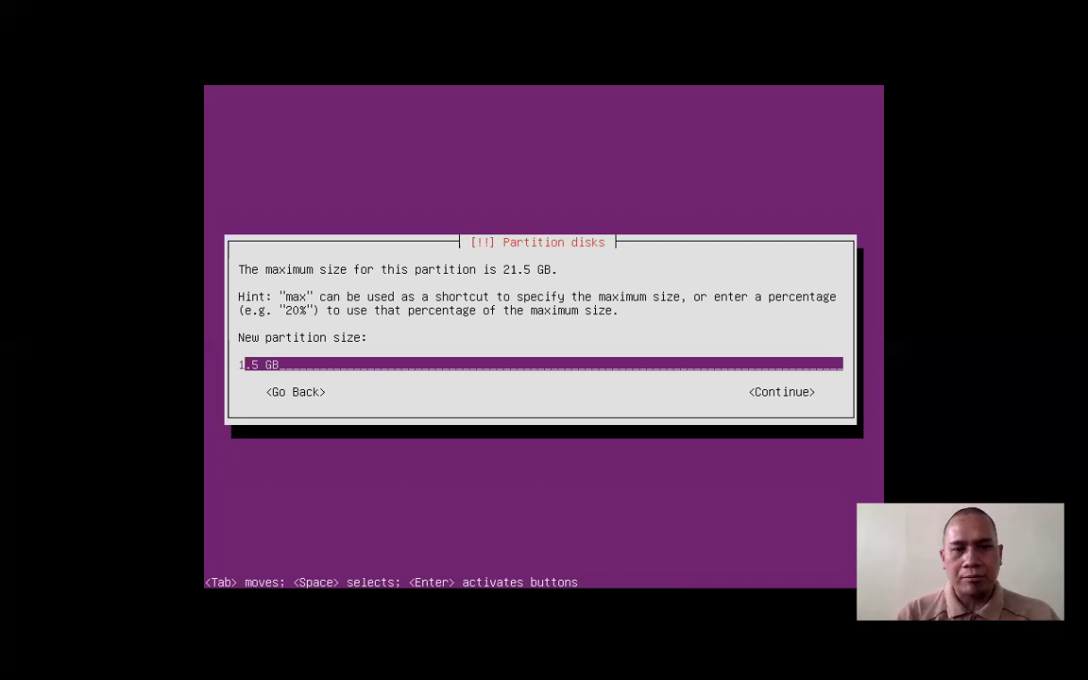
key("Return")
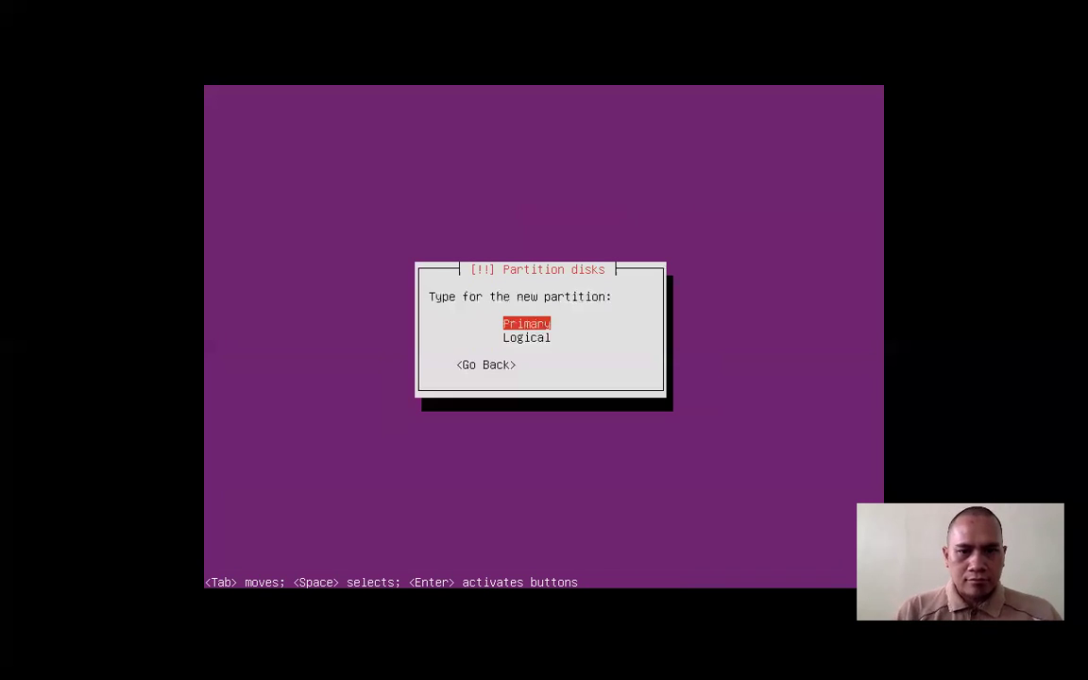
key("Return")
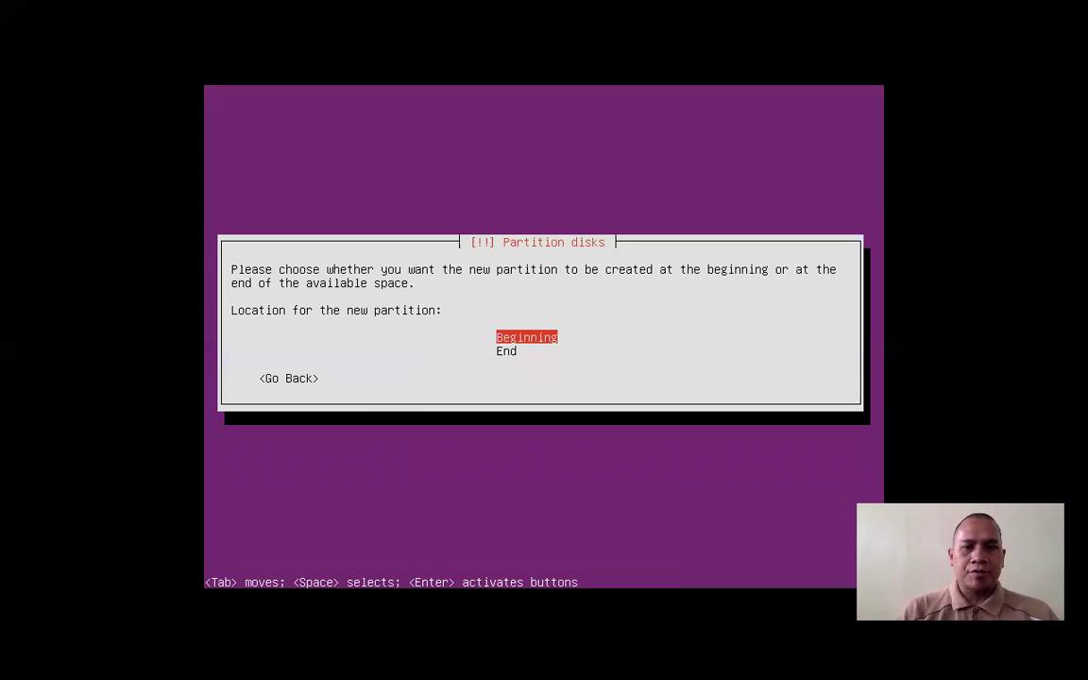
key("Return")
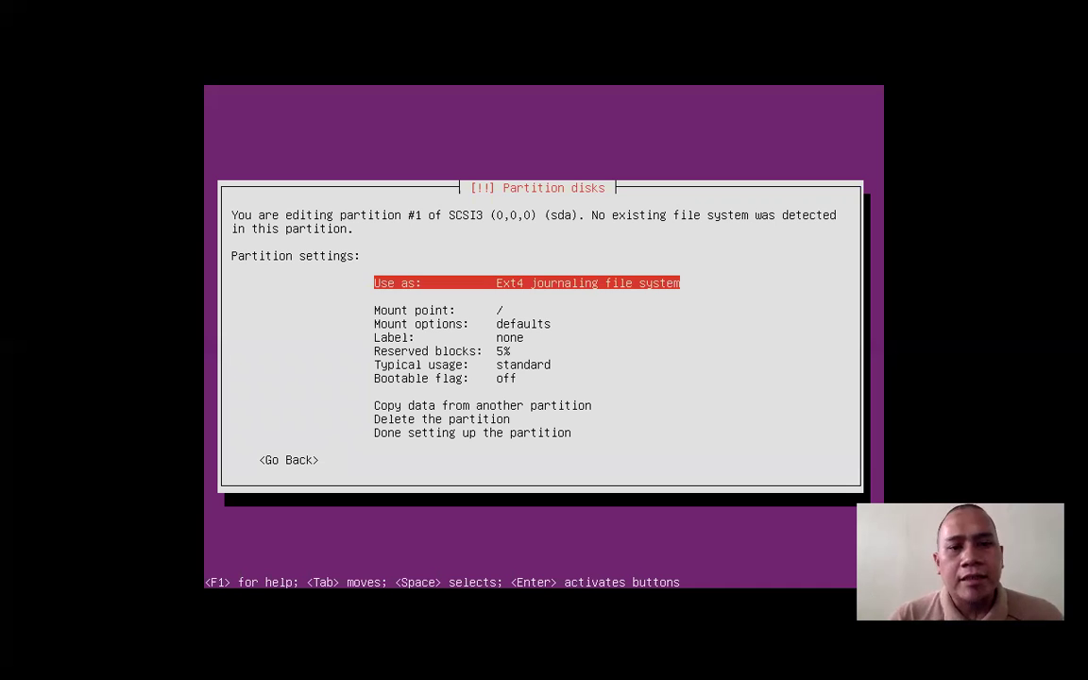
- Set partition #1 of the sda disk to be used as swap area
key("Down")
key("Down")
key("Down")
key("Down")
key("Up")
key("Up")
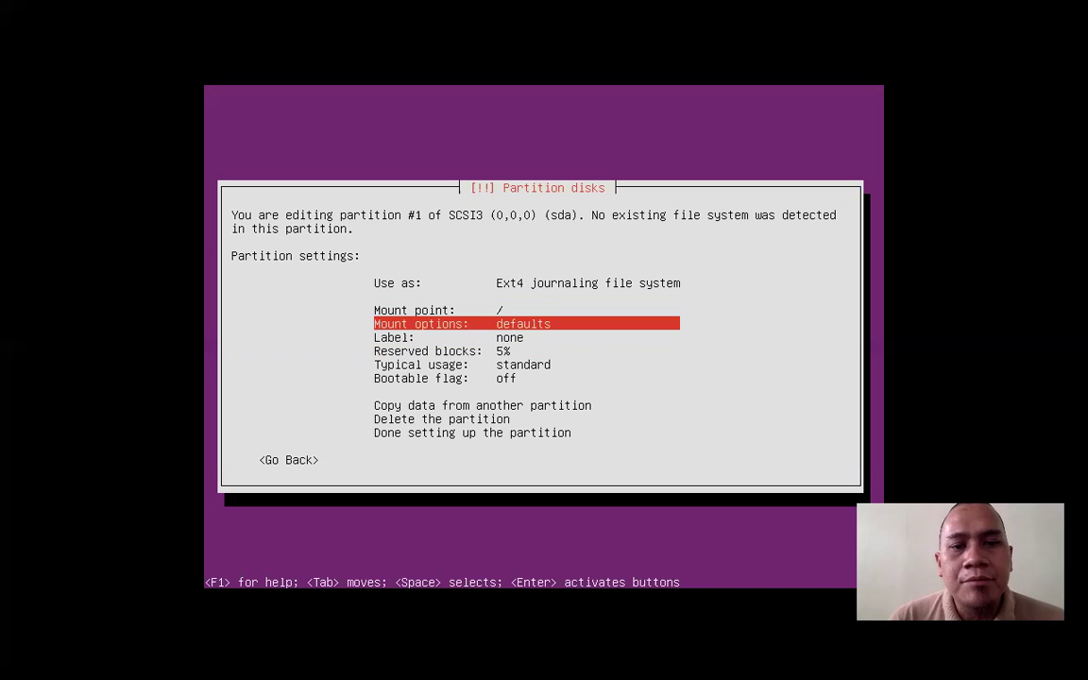
key("Up")
key("Up")
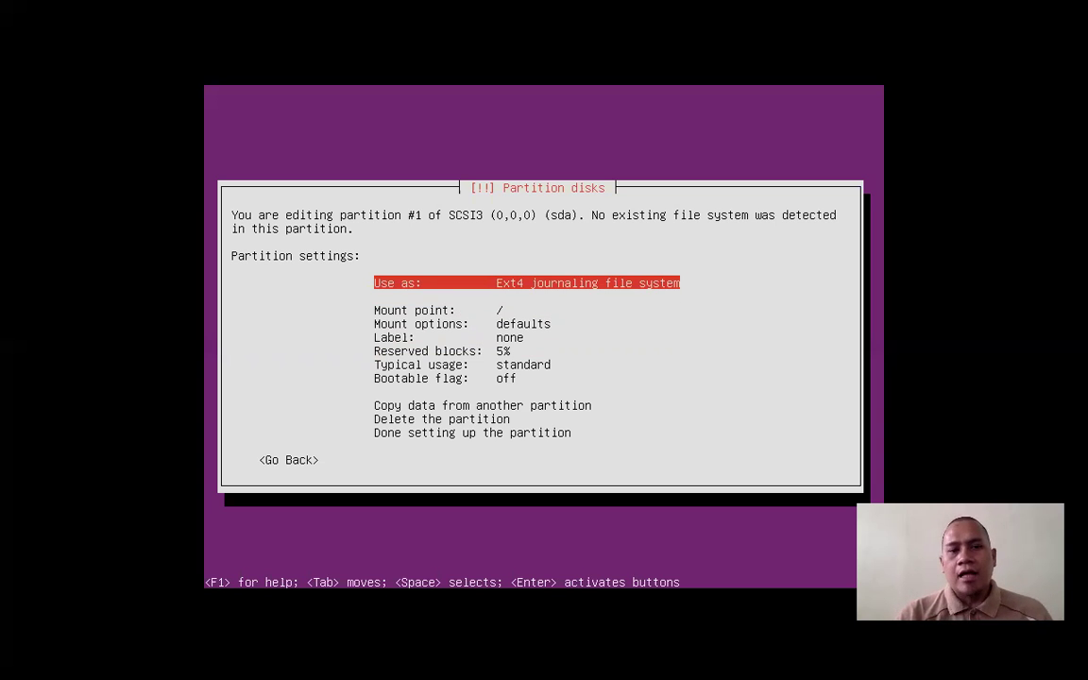
key("Return")
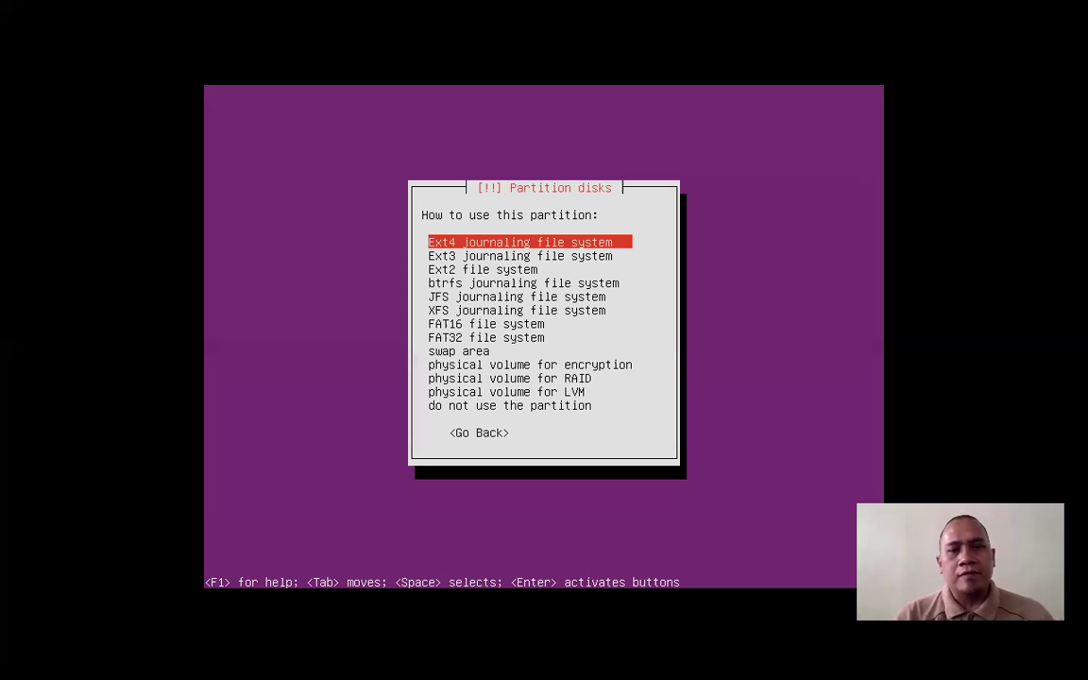
key("Down")
key("Down")
key("Down")
key("Down")
key("Down")
key("Down")
key("Down")
key("Down")
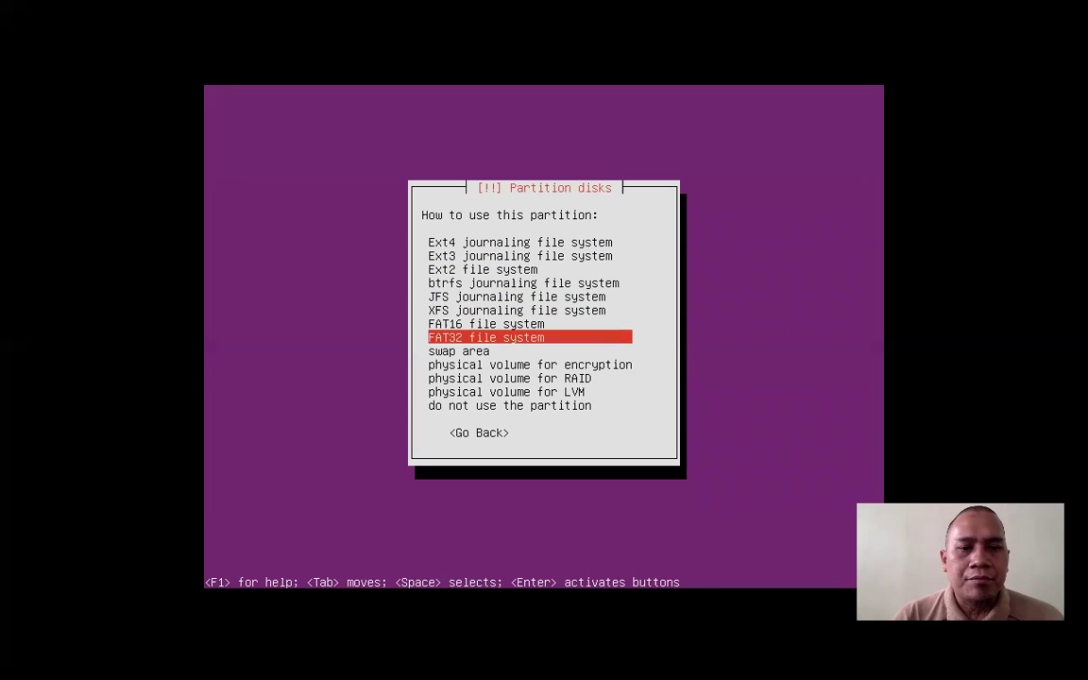
key("Return")
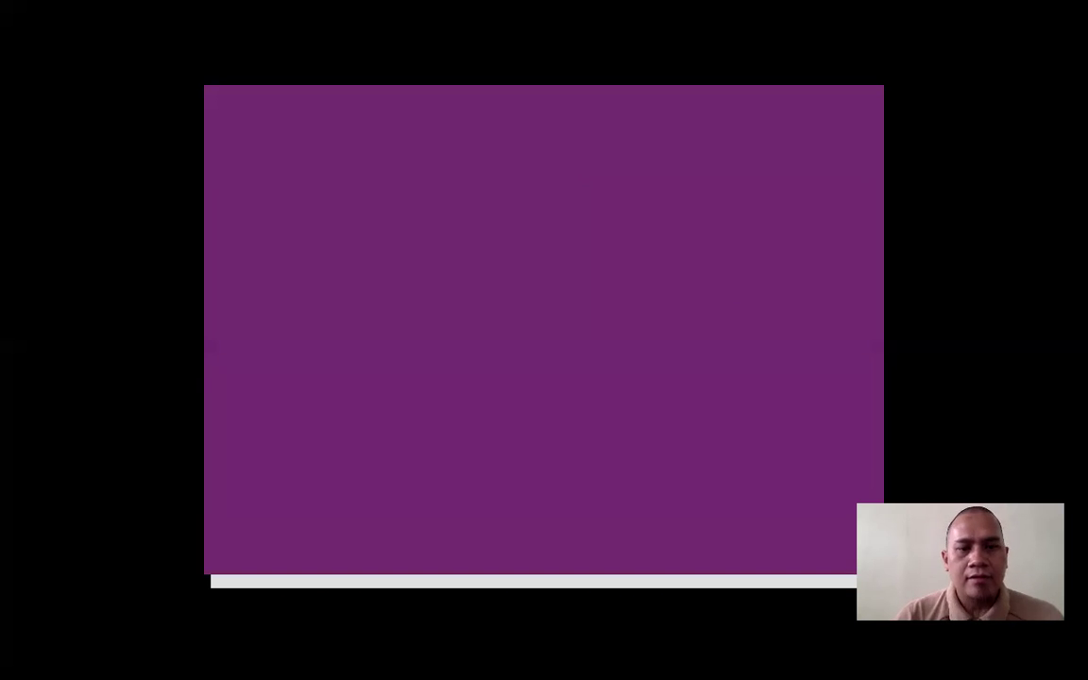
key("Down")
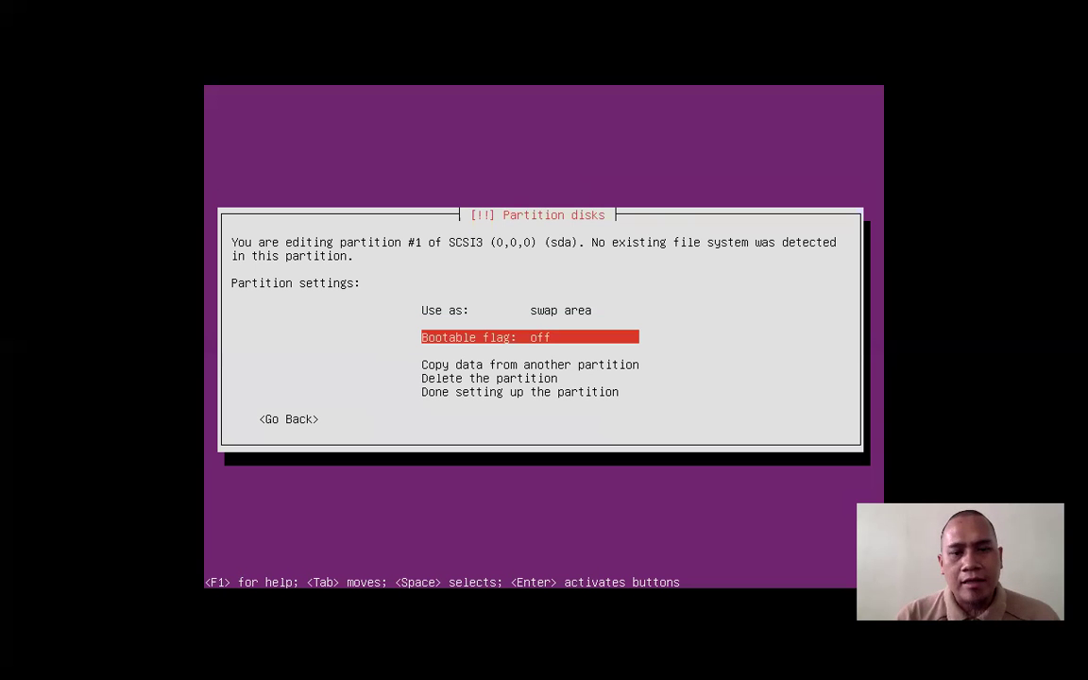
- Change the use of partition #1 back to Ext4 journaling file system
key("Up")
key("Return")
key("Up")
key("Up")
key("Up")
key("Up")
key("Up")
key("Up")
key("Up")
key("Up")
key("Return")
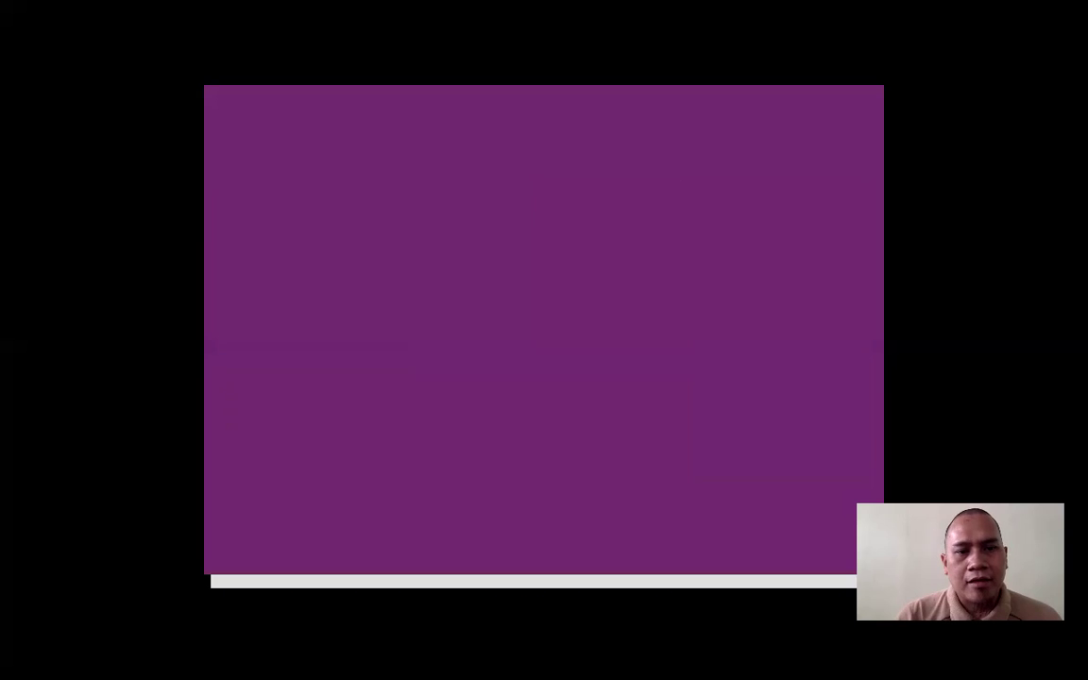
- Set the use of partition #1 to swap area again and finish setting up the partition
key("Return")
key("Down")
key("Down")
key("Down")
key("Down")
key("Down")
key("Down")
key("Down")
key("Down")
key("Return")
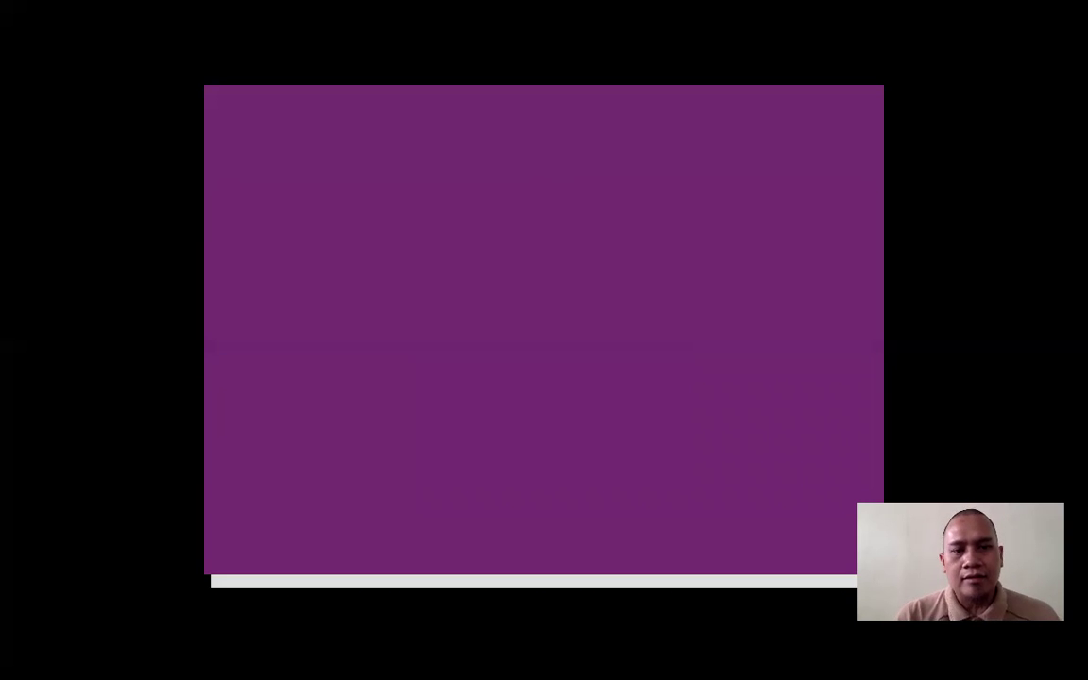
key("Down")
key("Down")
key("Down")
key("Down")
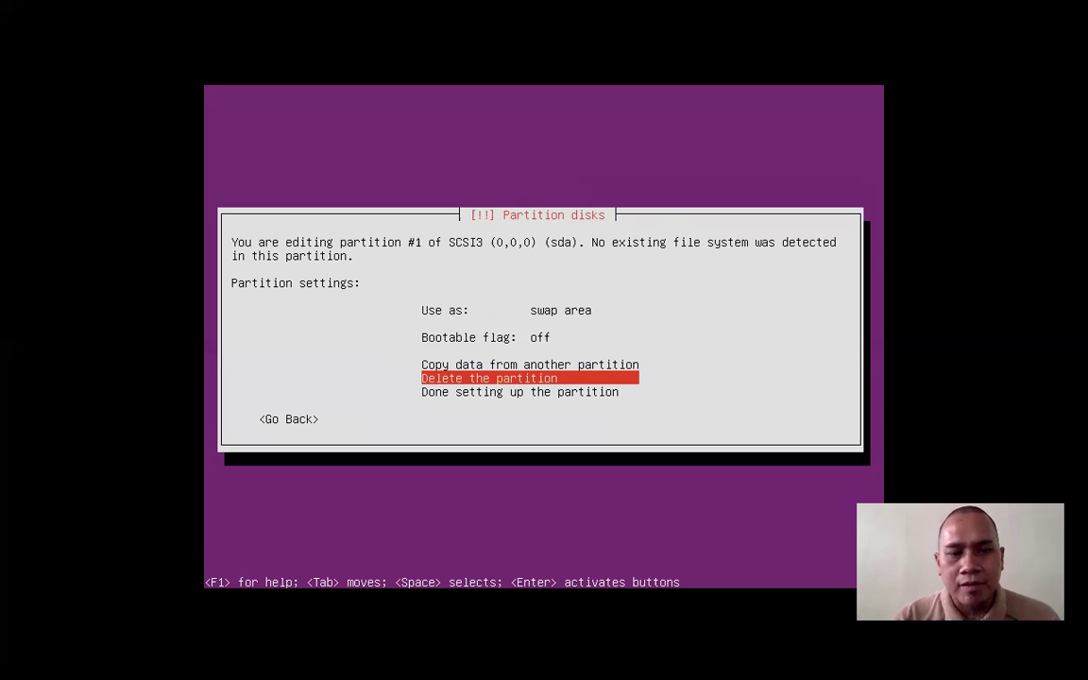
key("Return")
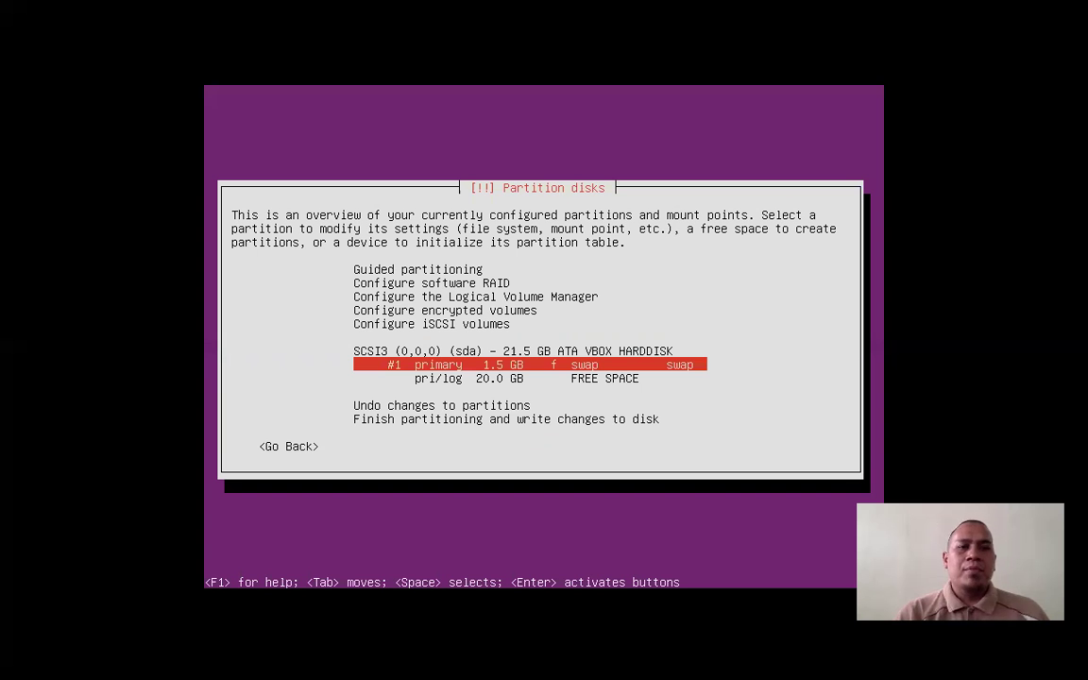
- Create a new logical partition using the full 20.0 GB of remaining free space on sda
key("Down")
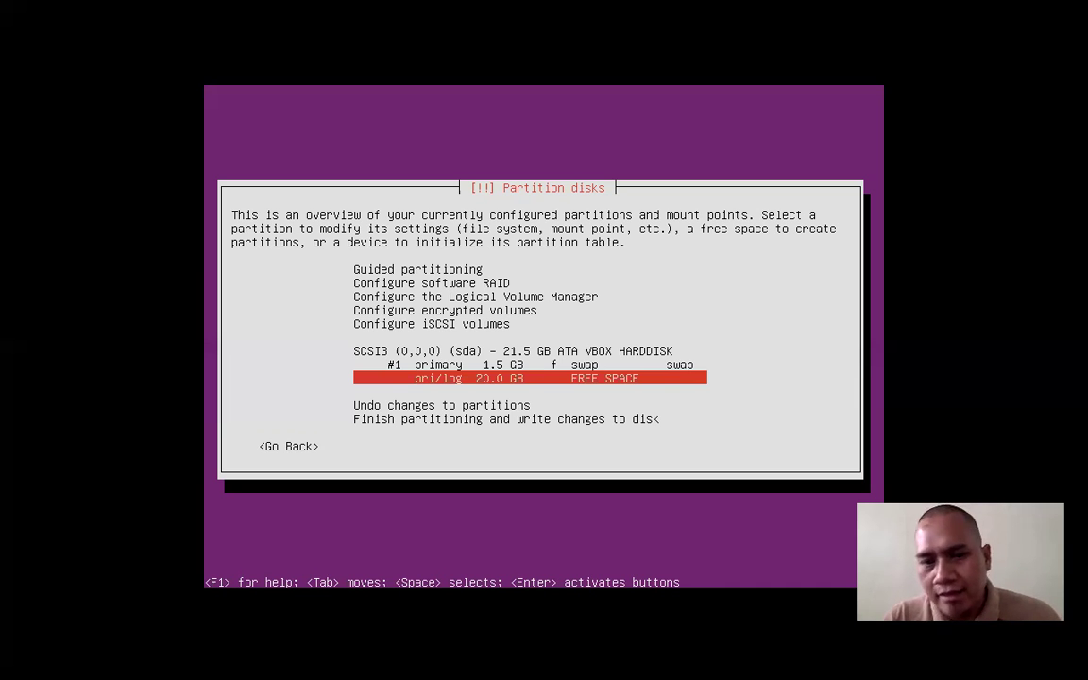
key("Return")
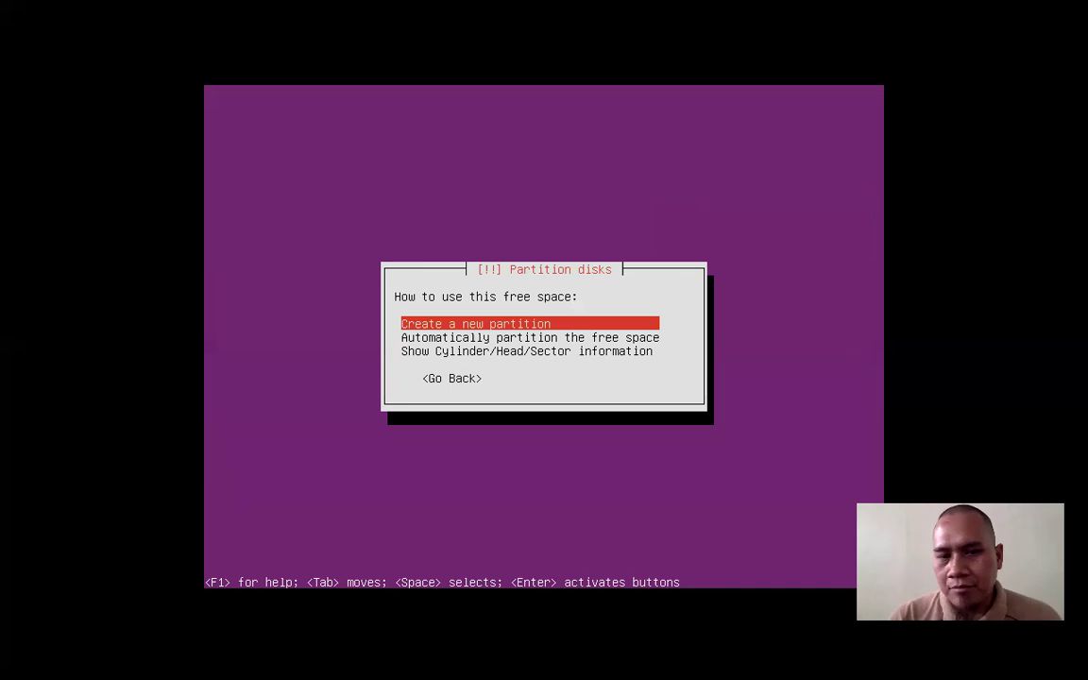
key("Return")
key("Left")
key("Left")
key("Left")
key("Left")
key("Left")
key("Left")
key("Left")
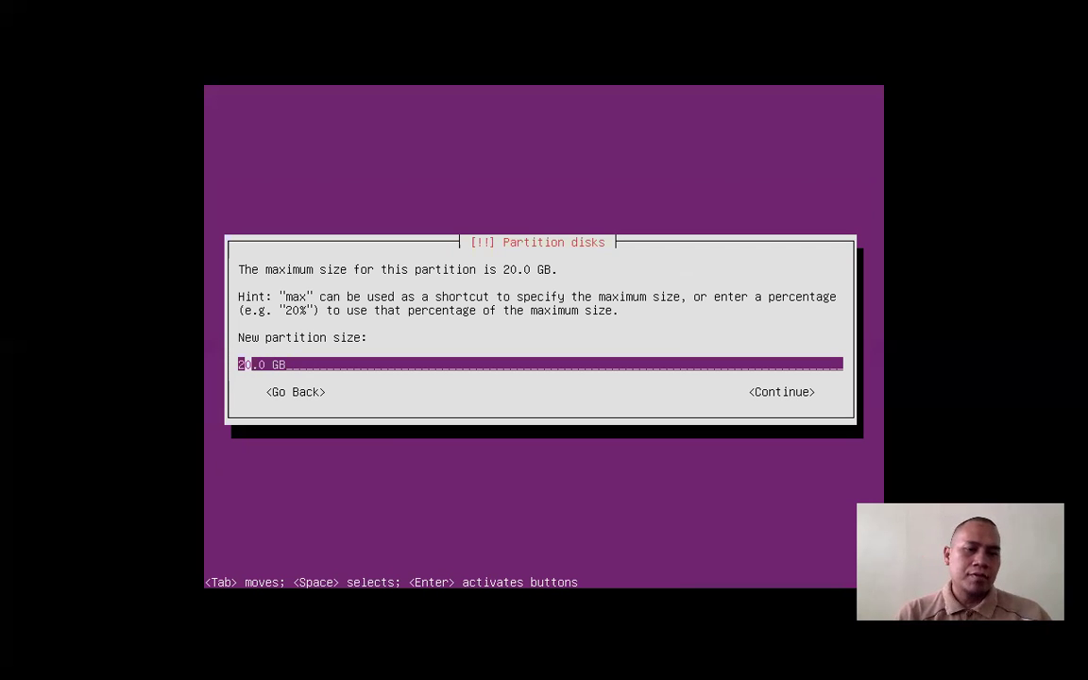
key("Right")
key("Right")
key("Right")
key("Right")
key("Right")
key("Right")
key("Right")
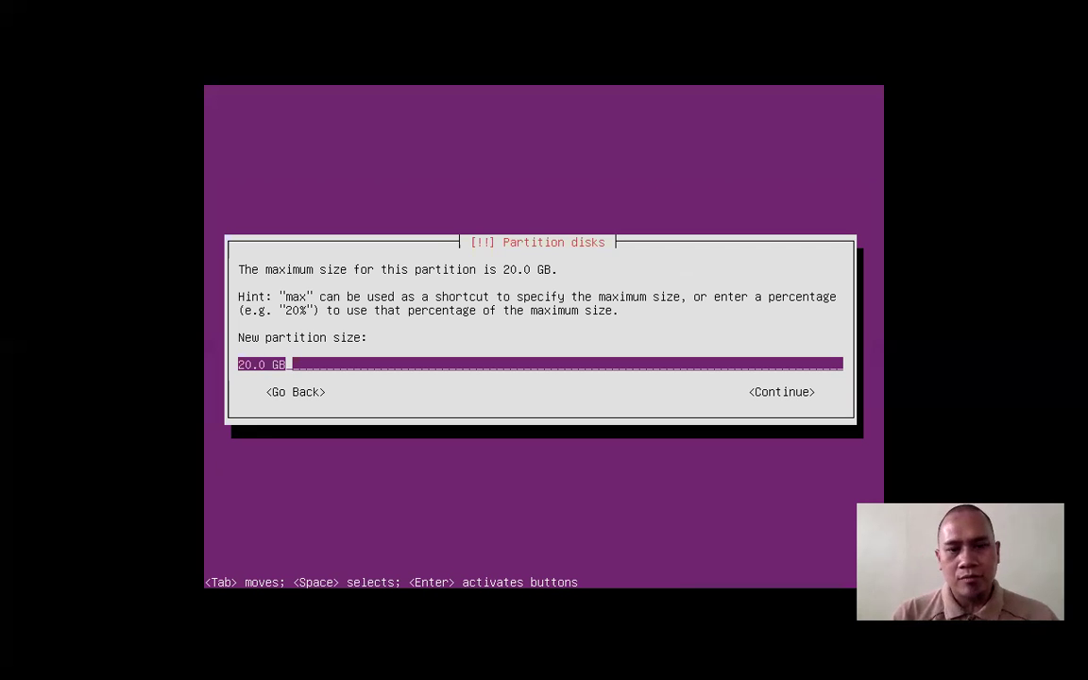
key("Return")
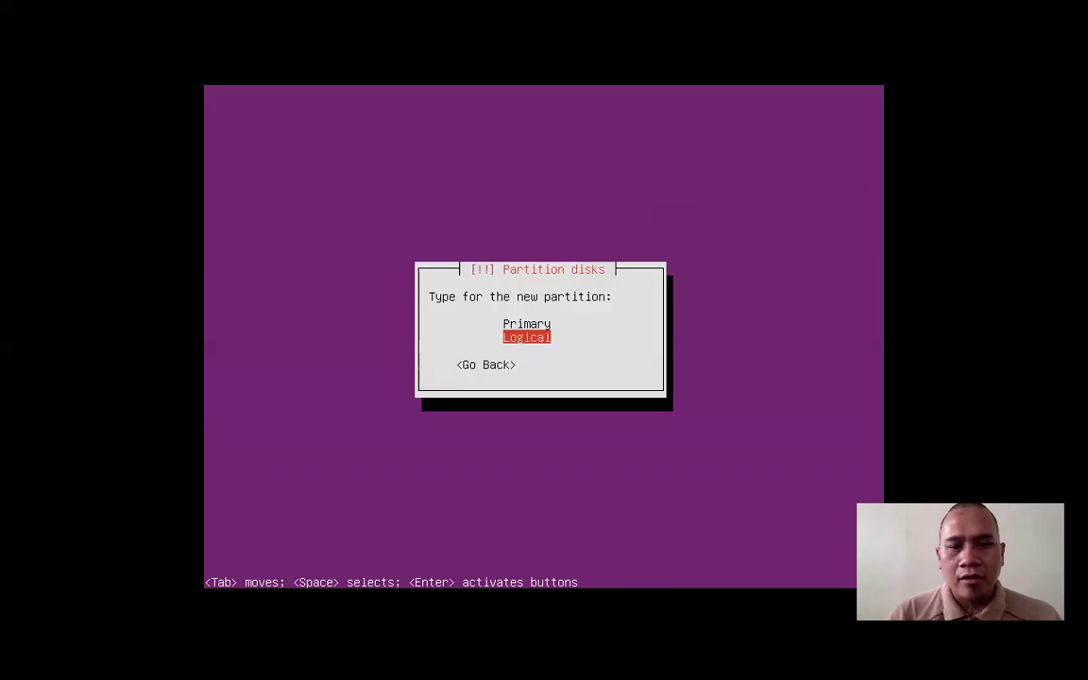
key("Return")
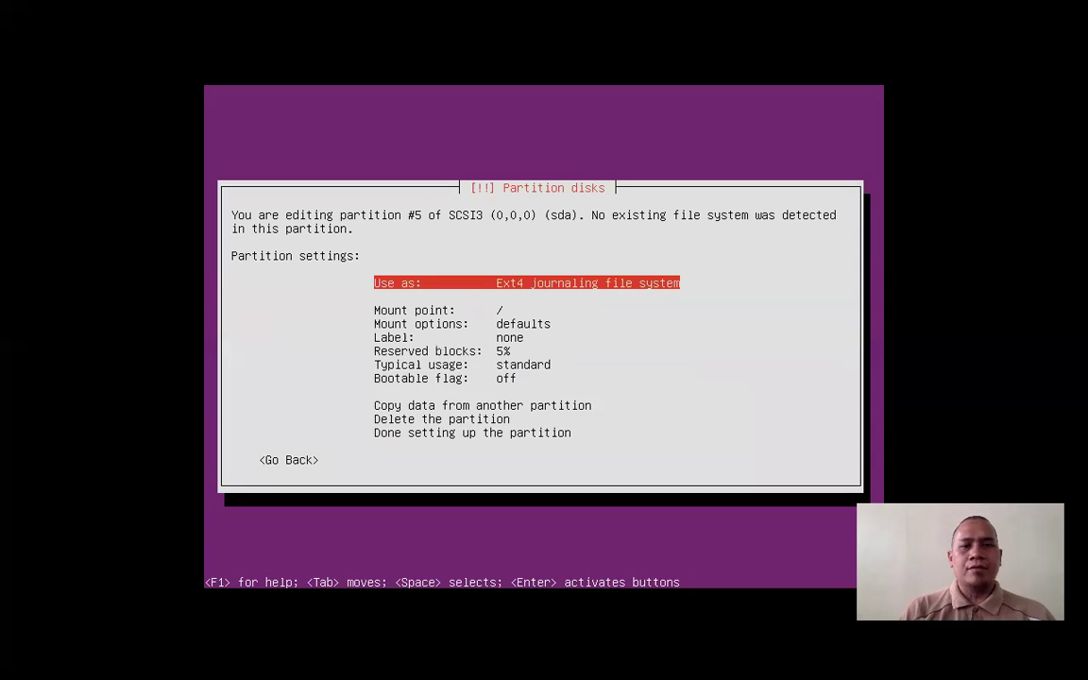
- Set the mount point of partition #5 to / (the root file system)
key("Down")
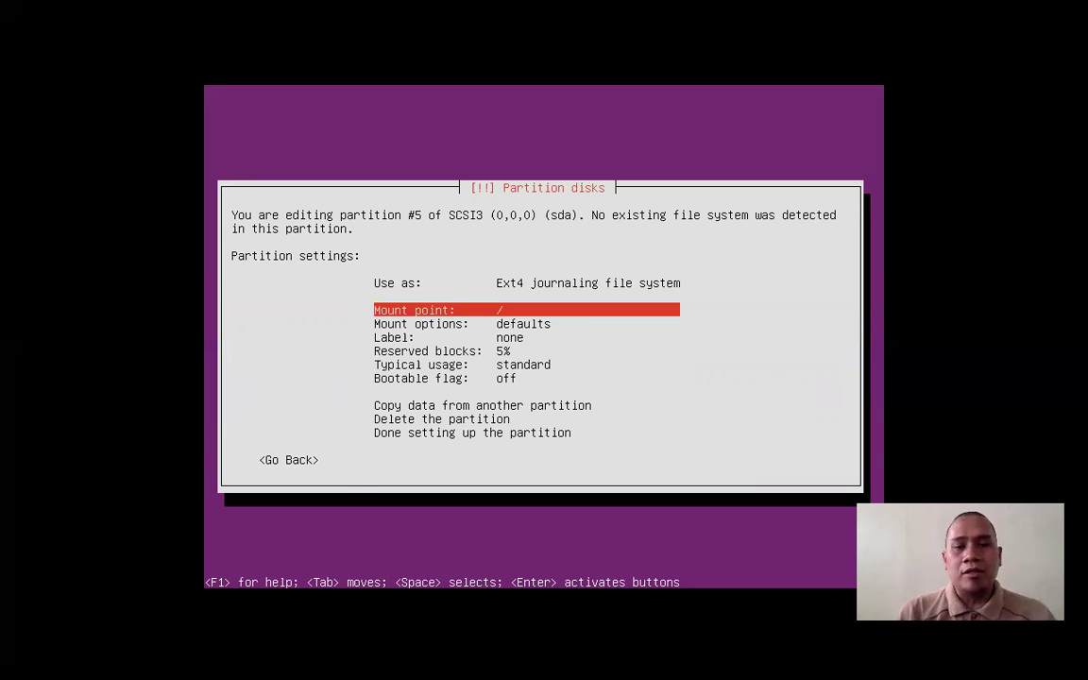
key("Return")
key("Down")
key("Down")
key("Down")
key("Down")
key("Down")
key("Down")
key("Down")
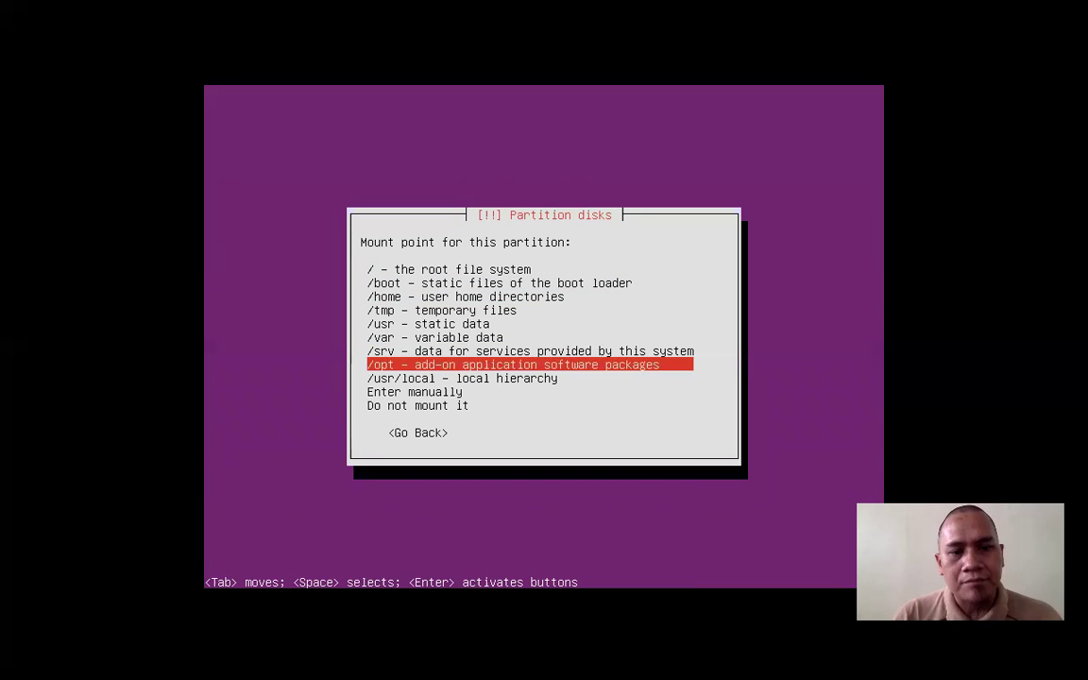
key("Up")
key("Up")
key("Up")
key("Up")
key("Up")
key("Up")
key("Up")
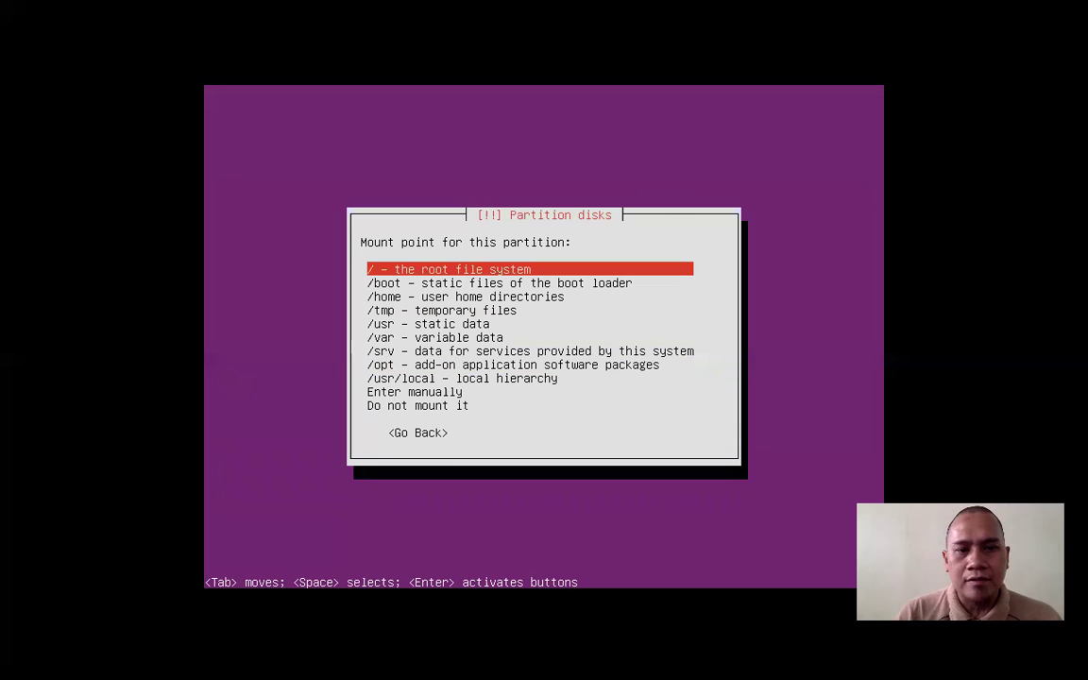
key("Return")
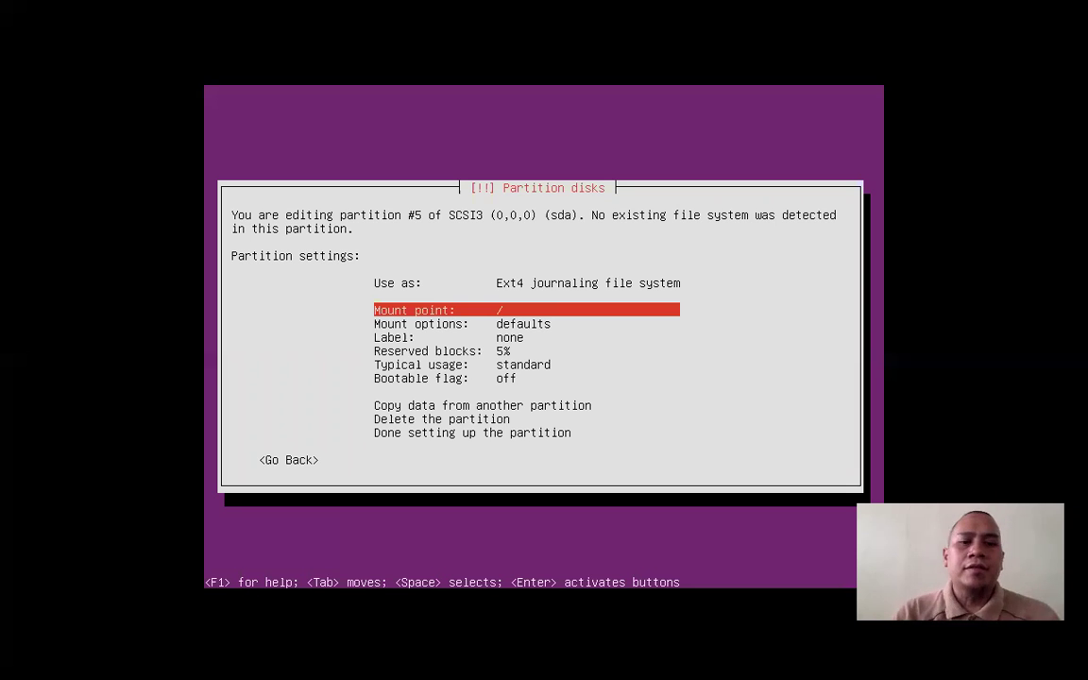
- Finish setting up logical partition #5
key("Down")
key("Down")
key("Down")
key("Down")
key("Down")
key("Down")
key("Down")
key("Down")
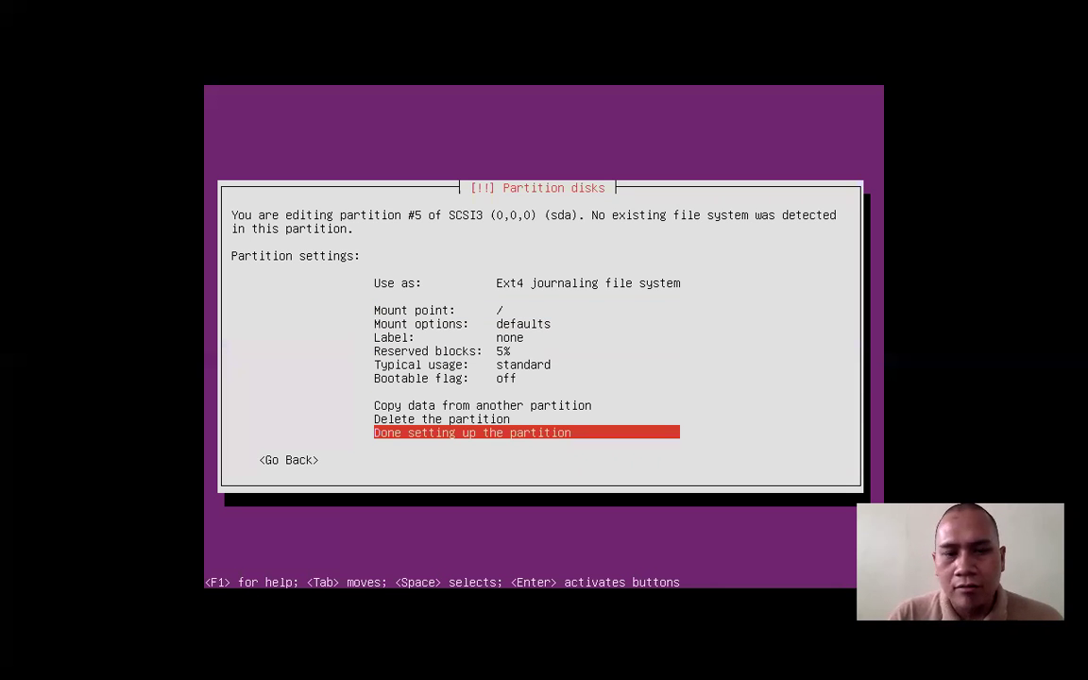
key("Return")
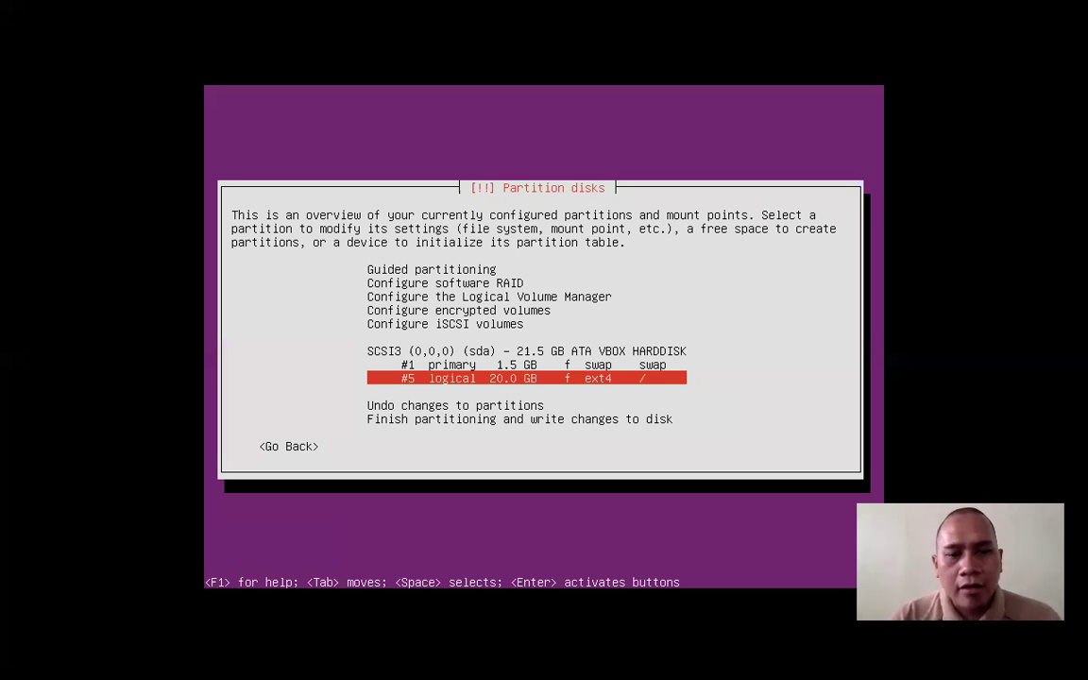
- Finish partitioning and approve writing the swap and ext4 partition changes to the disk
key("Down")
key("Down")
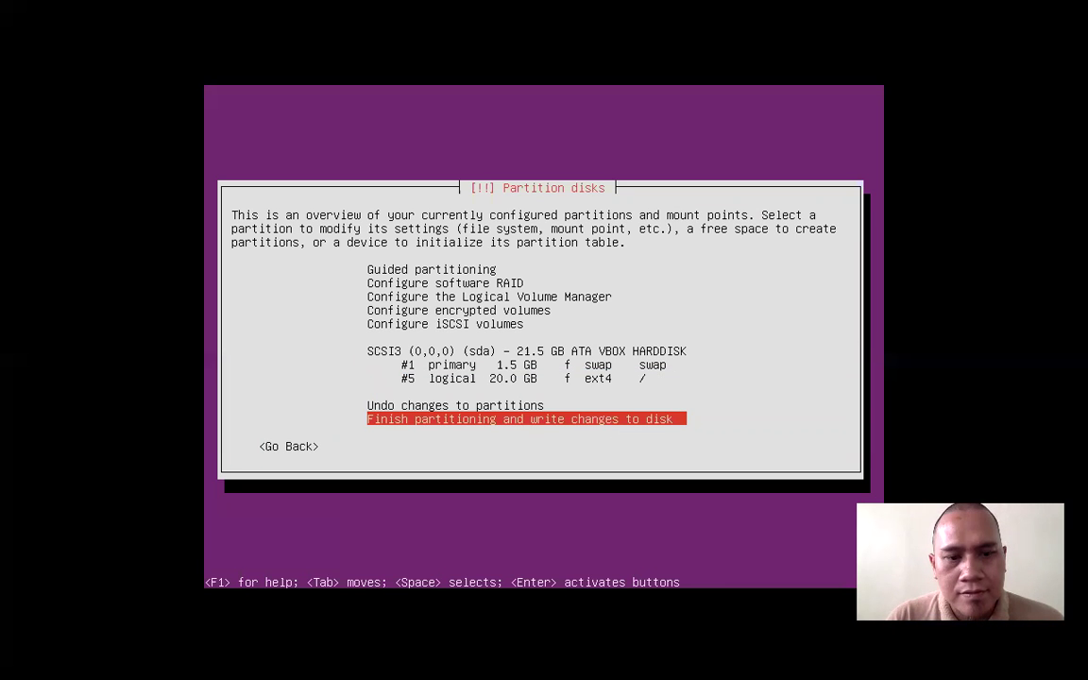
key("Return")
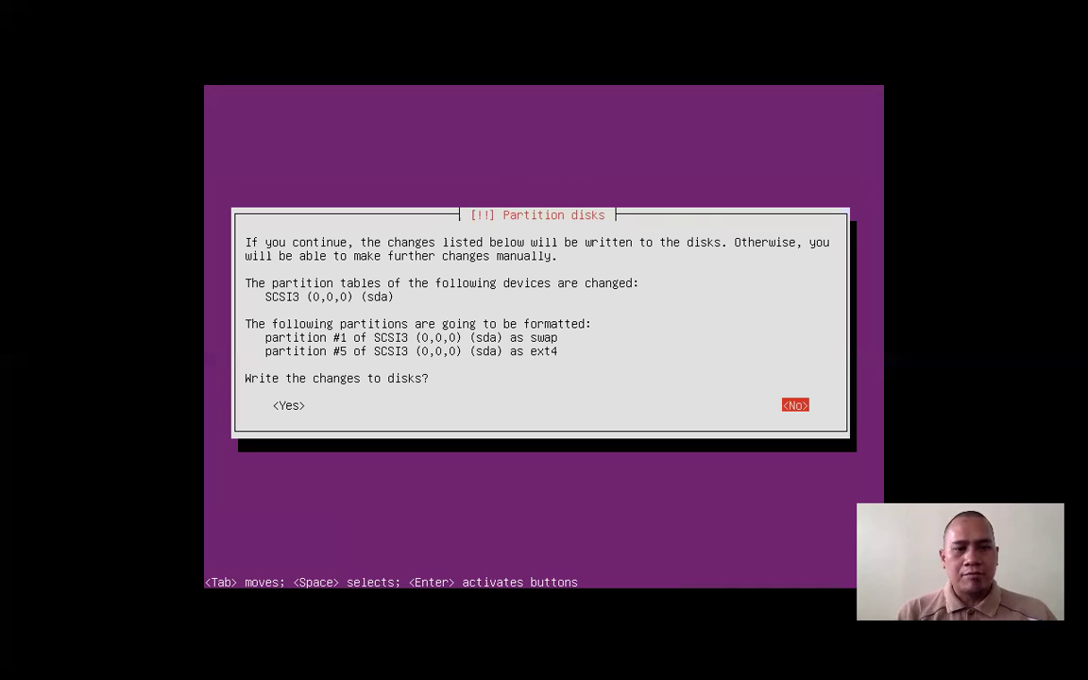
key("Tab")
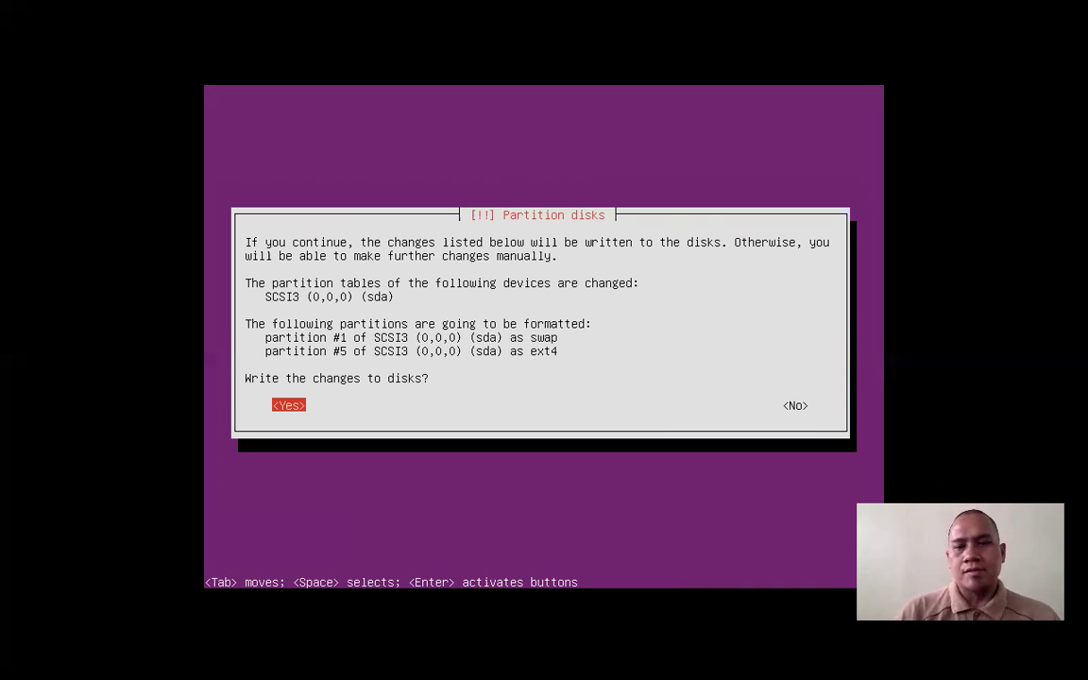
key("Return")
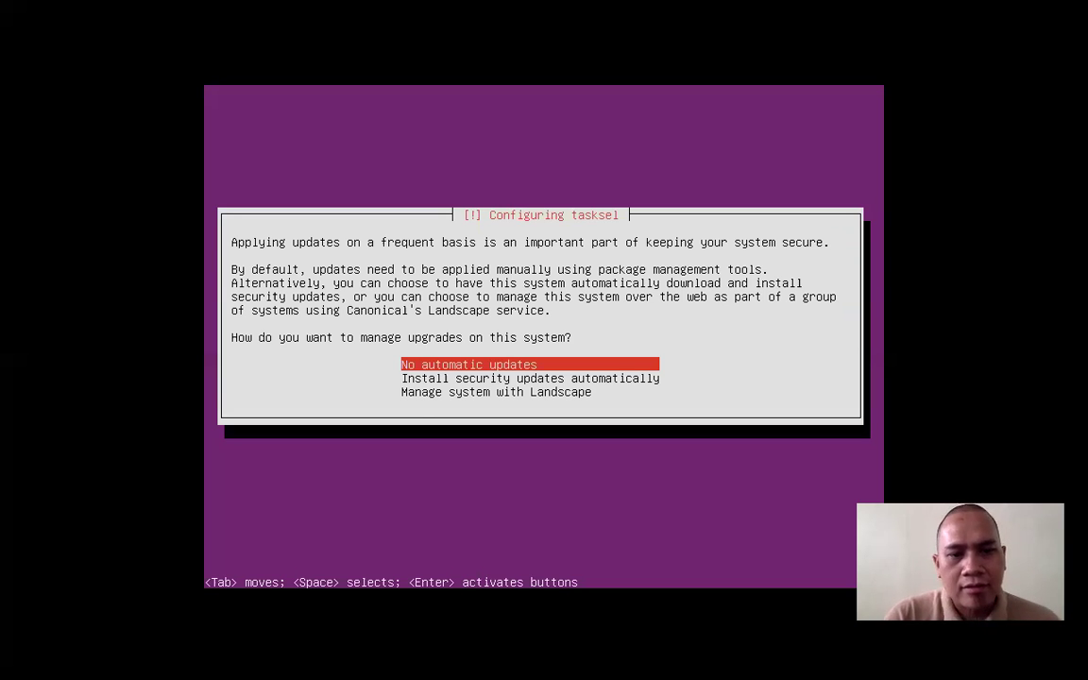
- Choose no automatic updates for managing upgrades on the system
key("Down")
key("Up")
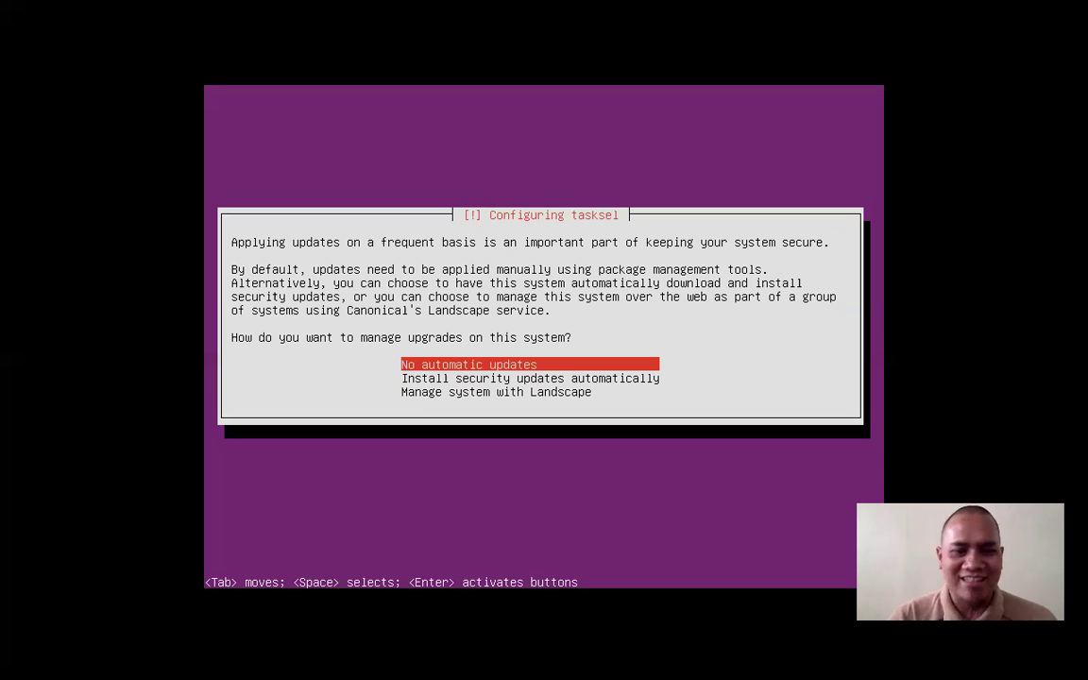
key("Return")
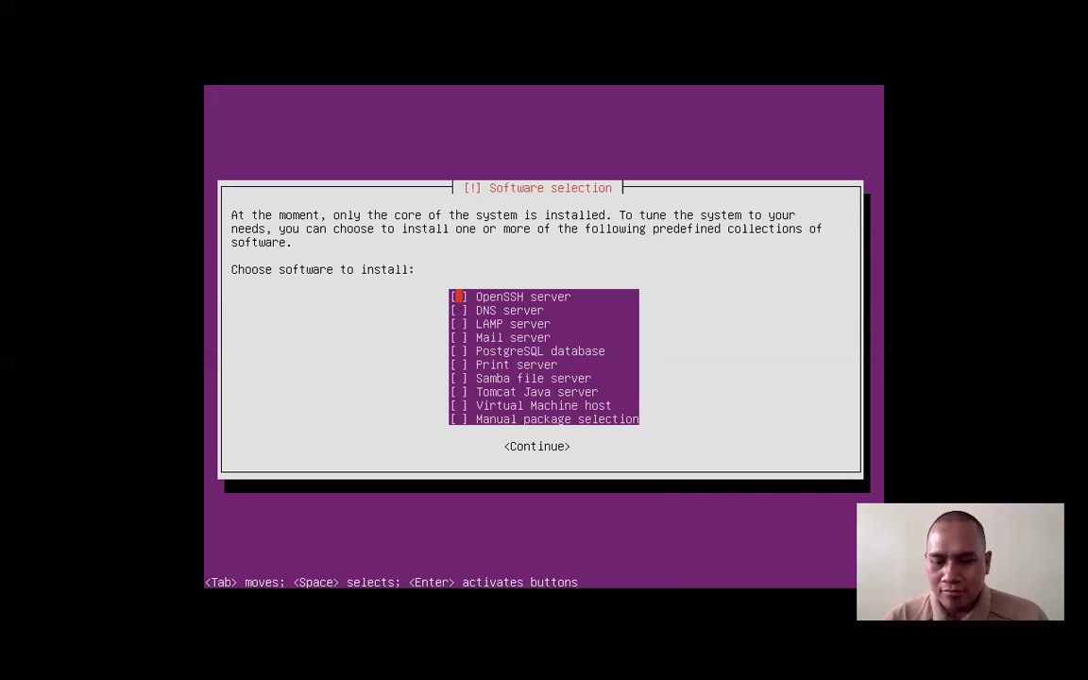
- Continue the installation without selecting any predefined software collections
key("Down")
key("Down")
key("Down")
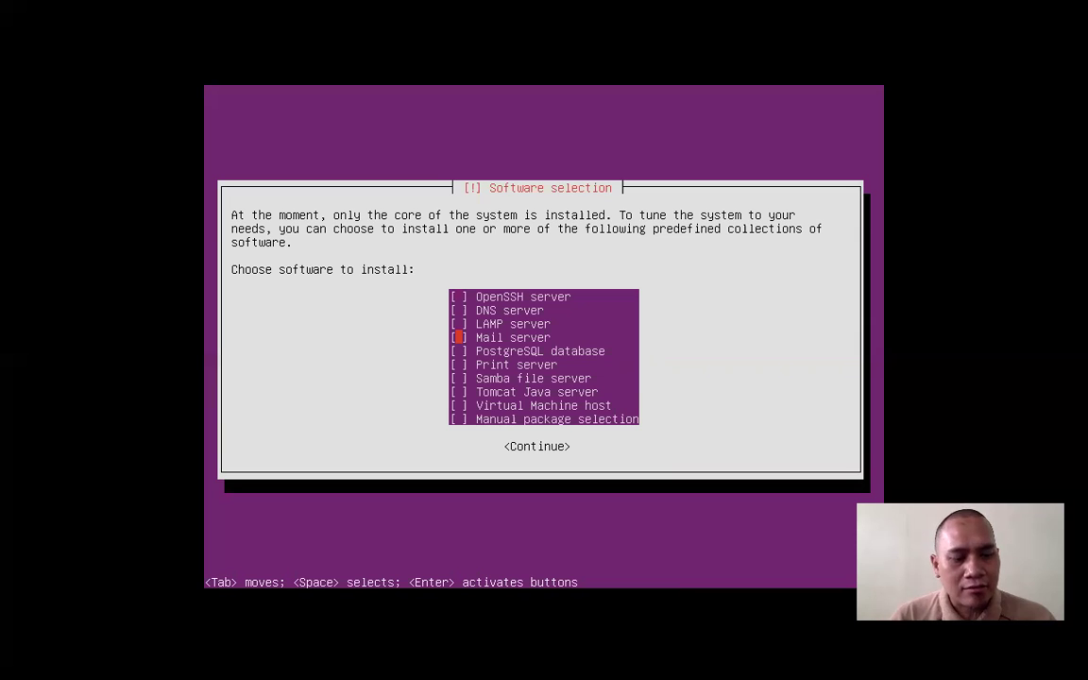
key("Tab")
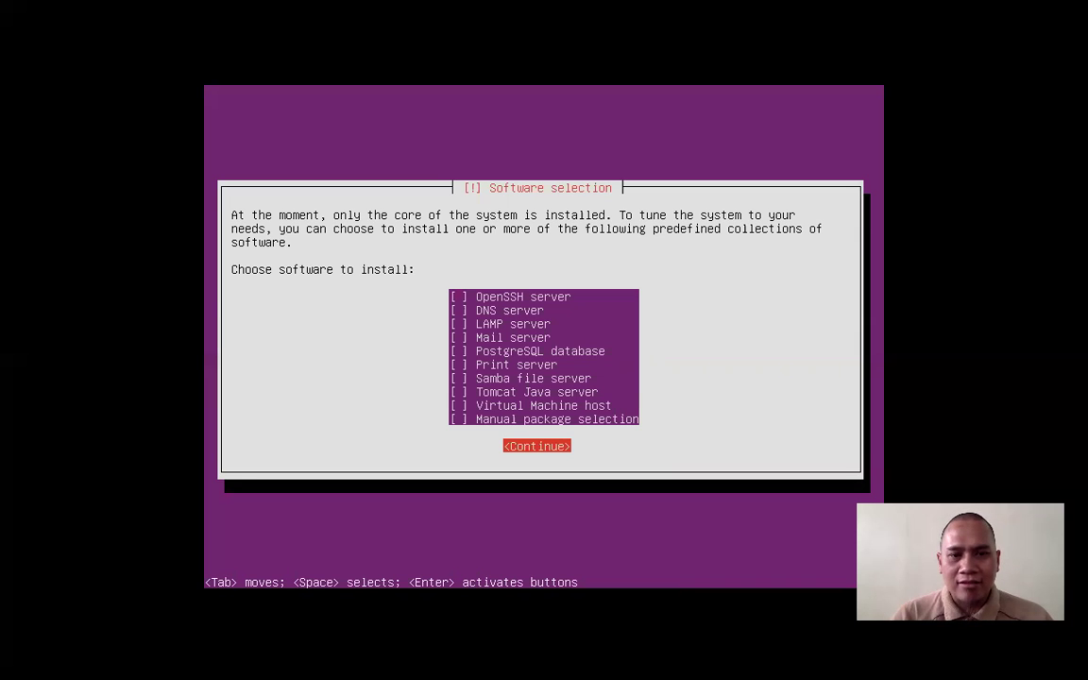
key("Return")
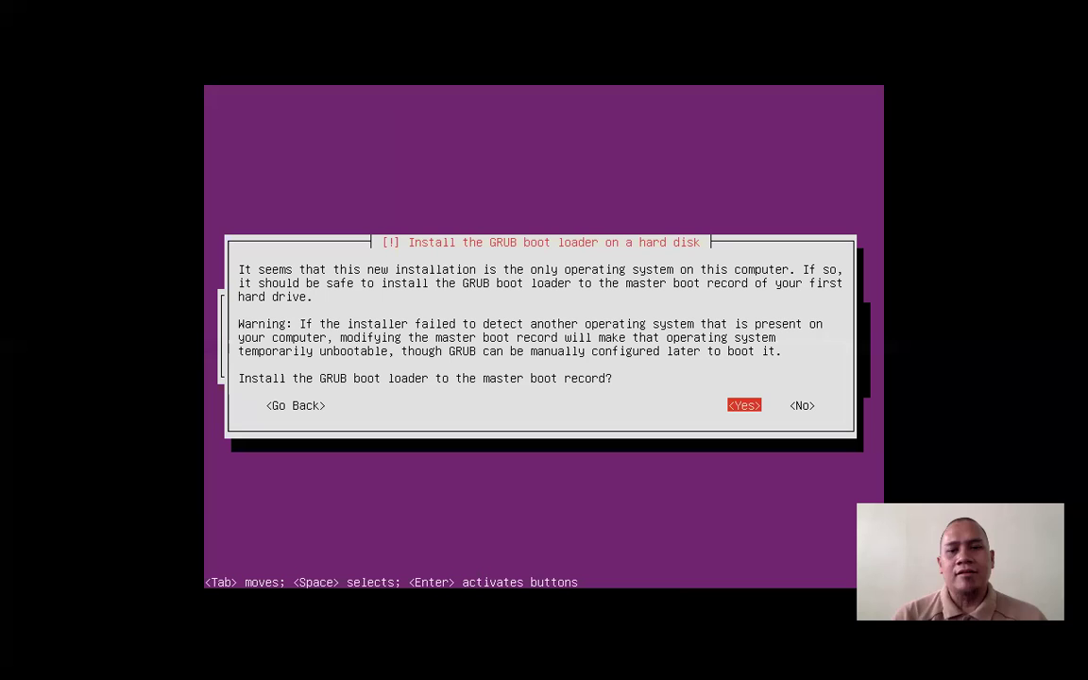
- Install the GRUB boot loader to the master boot record and finish the installation by booting into the new system
key("Tab")
key("Left")
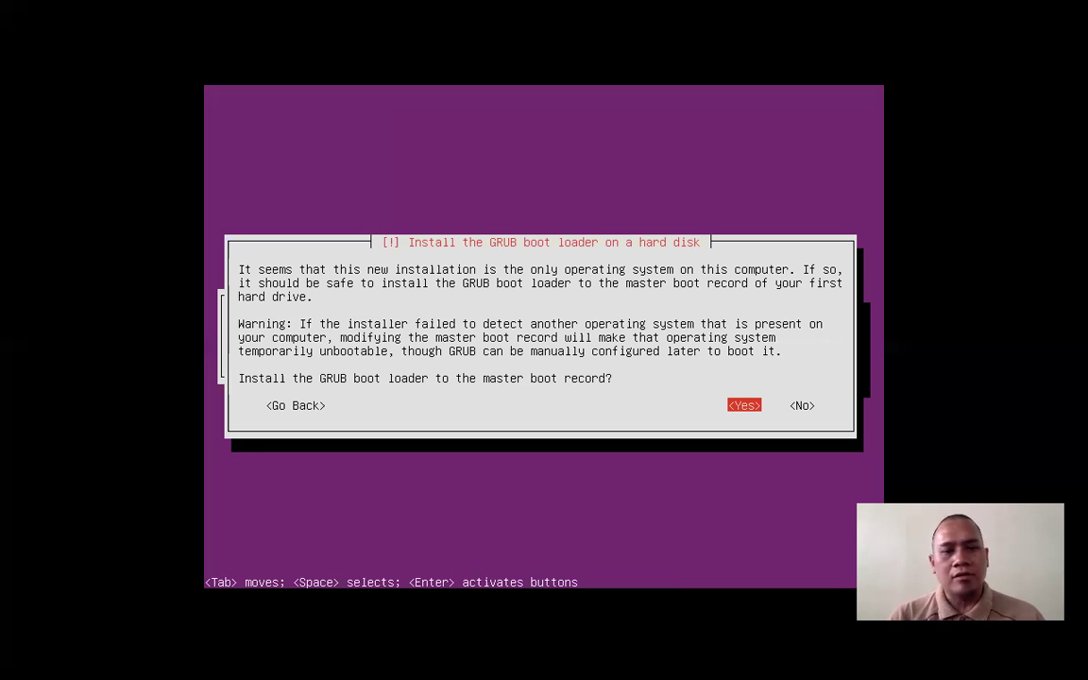
key("Tab")
key("shift+Tab")
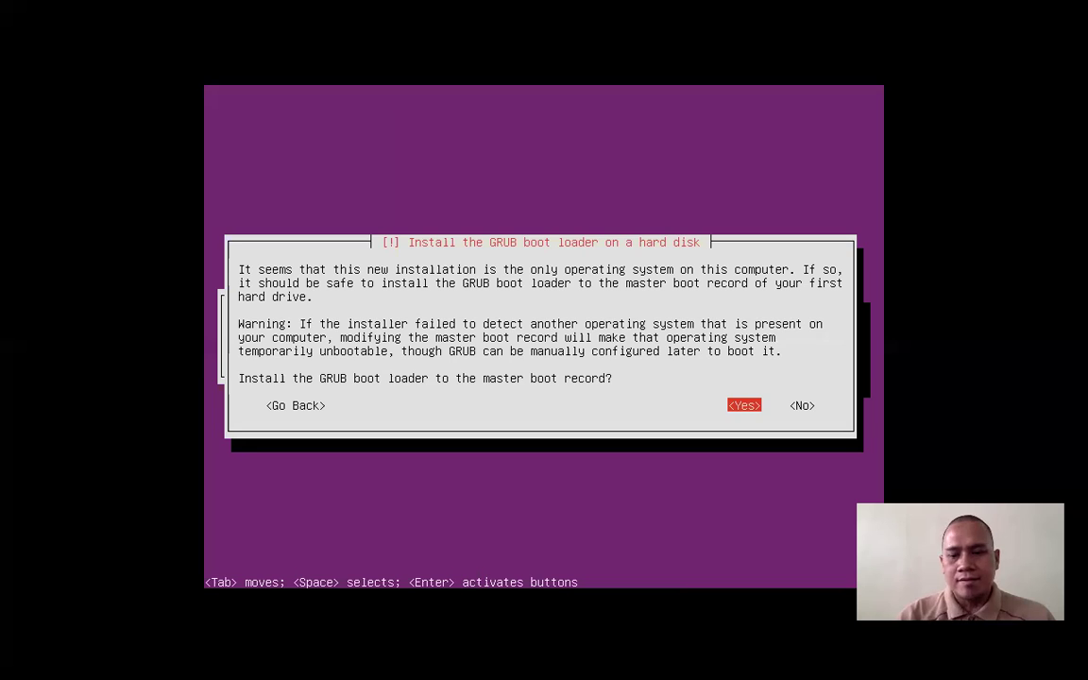
key("Return")
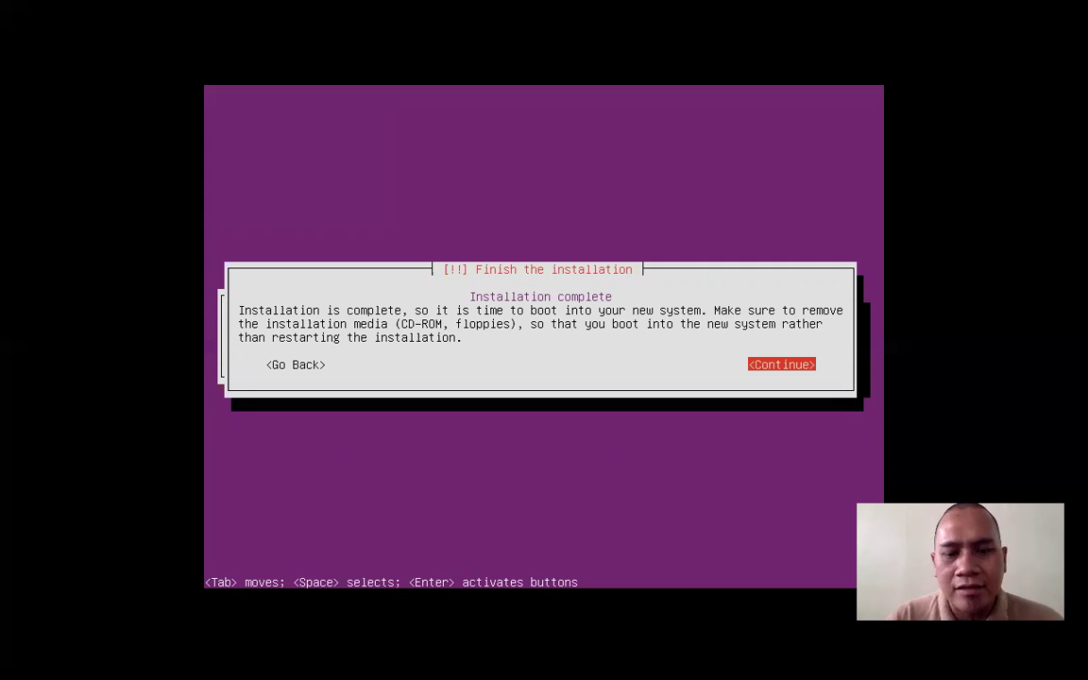
key("Return")
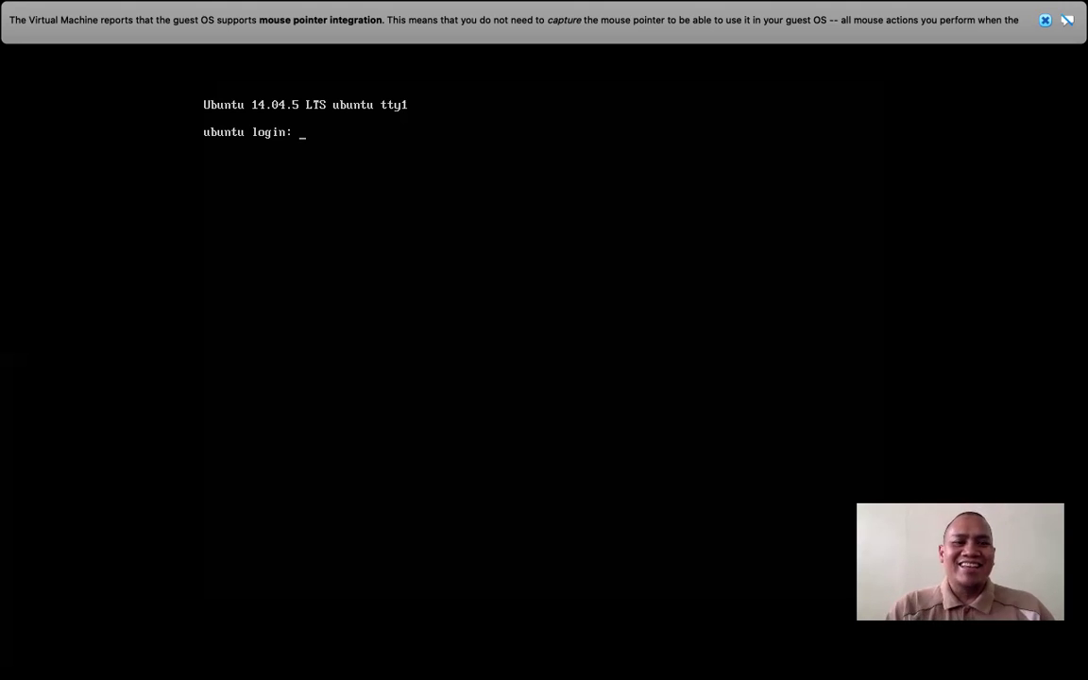
- Log in to the new server as ubuntu with the account password
type("ubuntu")
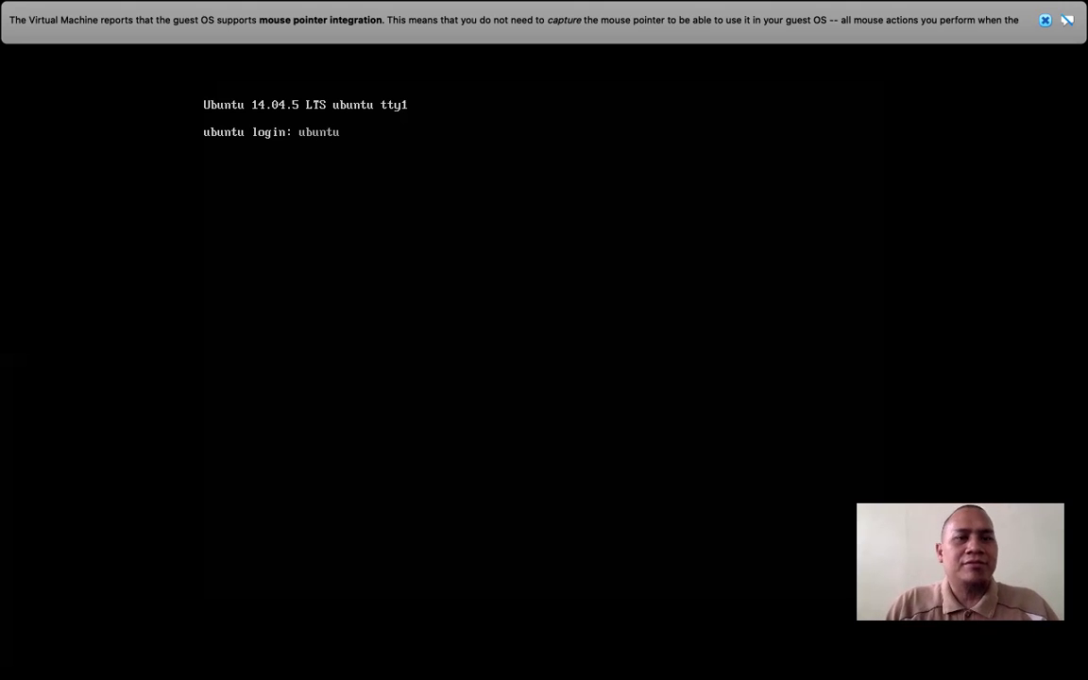
key("Return")
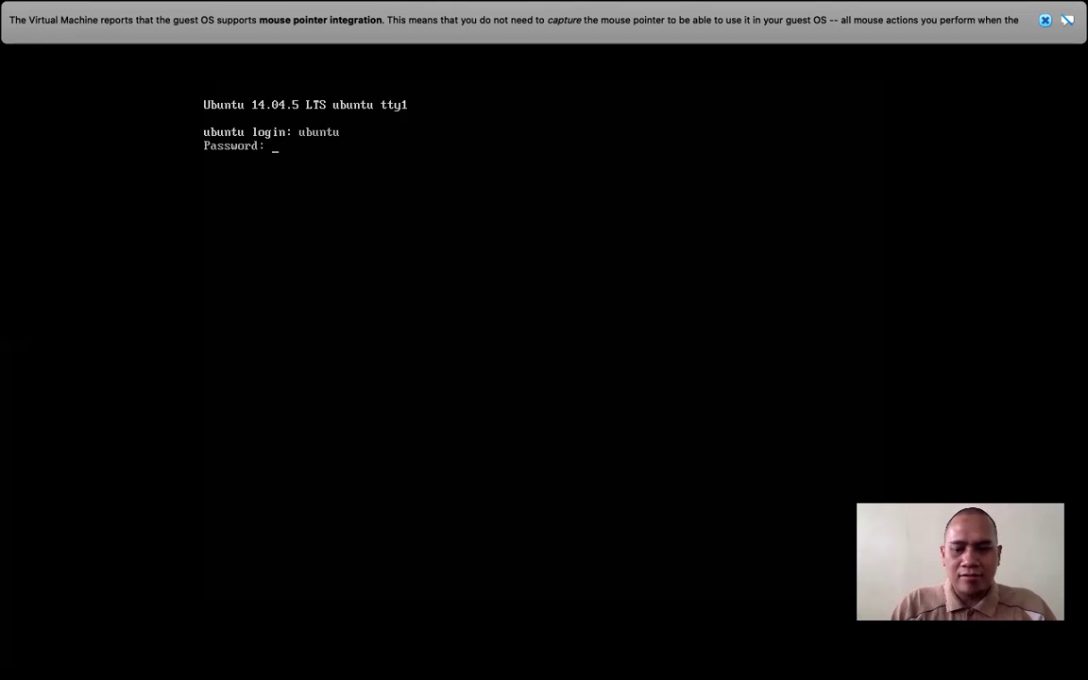
key("Return")
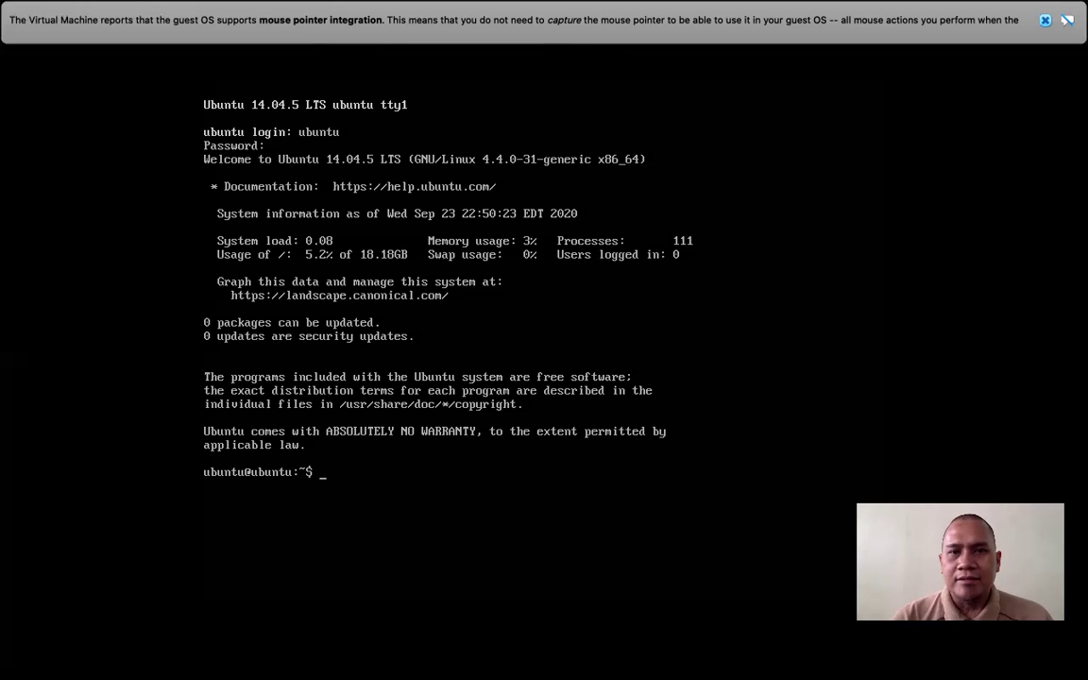
mouse_move(582, 7)
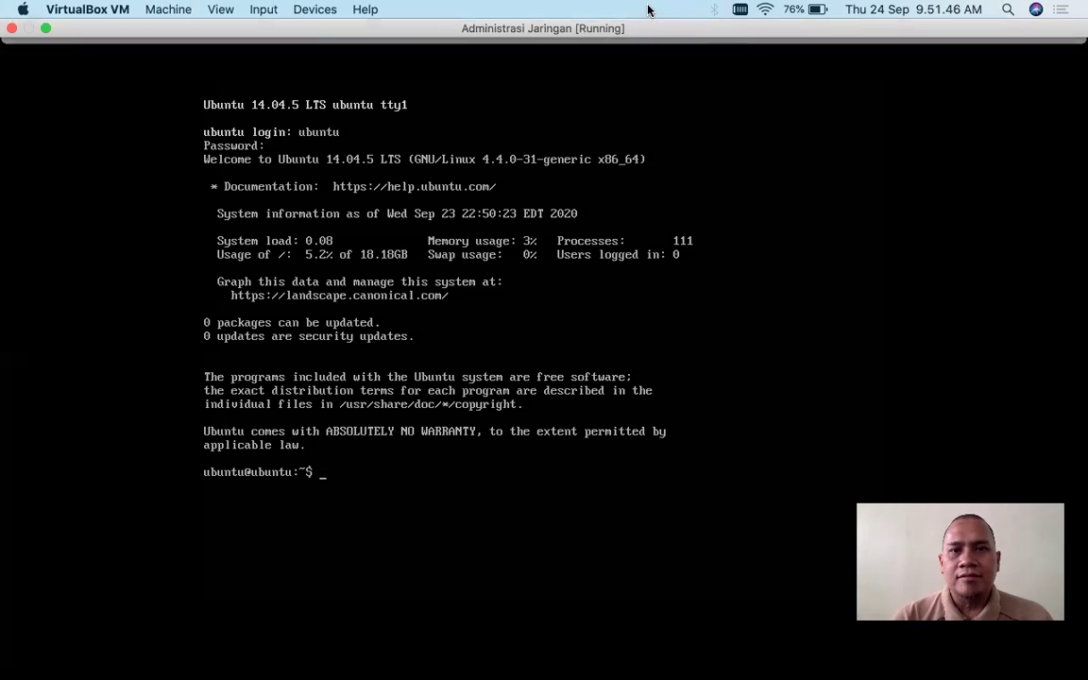